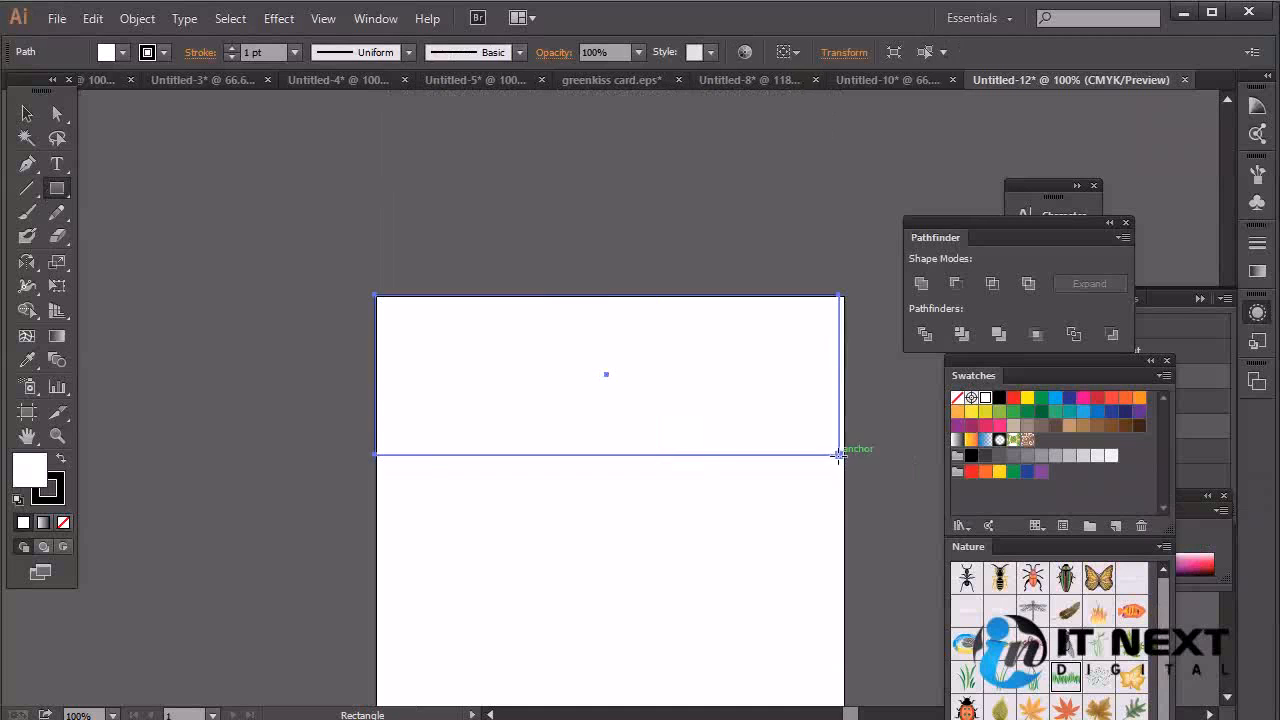
# Undo the undersized rectangle, redraw it across the full width of the artboard's upper edge, and fill it with light green.
pyautogui.hotkey('ctrl', 'z')
pyautogui.moveTo(377, 309)
pyautogui.mouseDown()
pyautogui.moveTo(566, 409)
pyautogui.moveTo(596, 401)
pyautogui.moveTo(844, 455)
pyautogui.mouseUp()
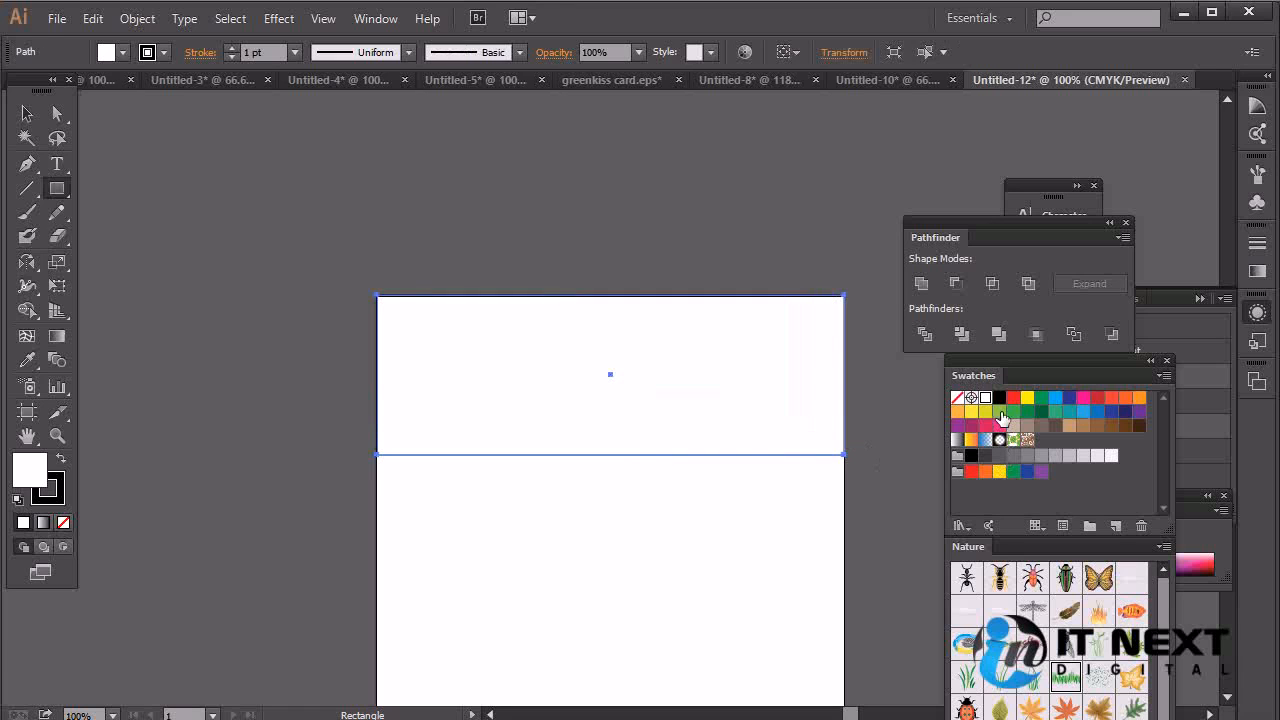
pyautogui.click(1002, 415)
# Duplicate the green rectangle and place the copy flush with the artboard's lower edge.
pyautogui.moveTo(433, 515); pyautogui.dragTo(389, 276)
pyautogui.click(27, 113)
pyautogui.moveTo(637, 165); pyautogui.dragTo(677, 446)
pyautogui.keyDown('shift'); pyautogui.click(668, 390); pyautogui.keyUp('shift')
pyautogui.click(661, 394)
pyautogui.moveTo(661, 400); pyautogui.dragTo(663, 507)
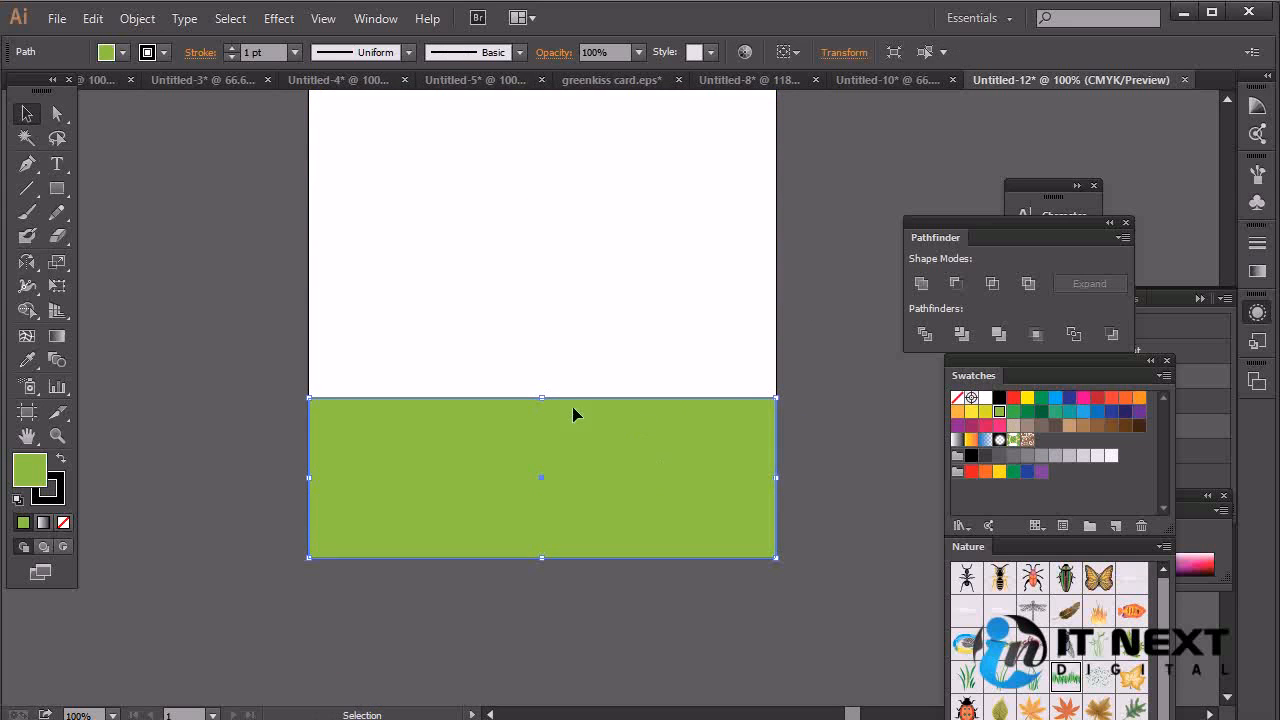
# Reduce the height of the lower green rectangle by bringing its upper edge down.
pyautogui.moveTo(547, 402); pyautogui.dragTo(547, 457)
pyautogui.hotkey('ctrl', 'z')
pyautogui.moveTo(545, 410); pyautogui.dragTo(543, 466)
pyautogui.click(760, 404)
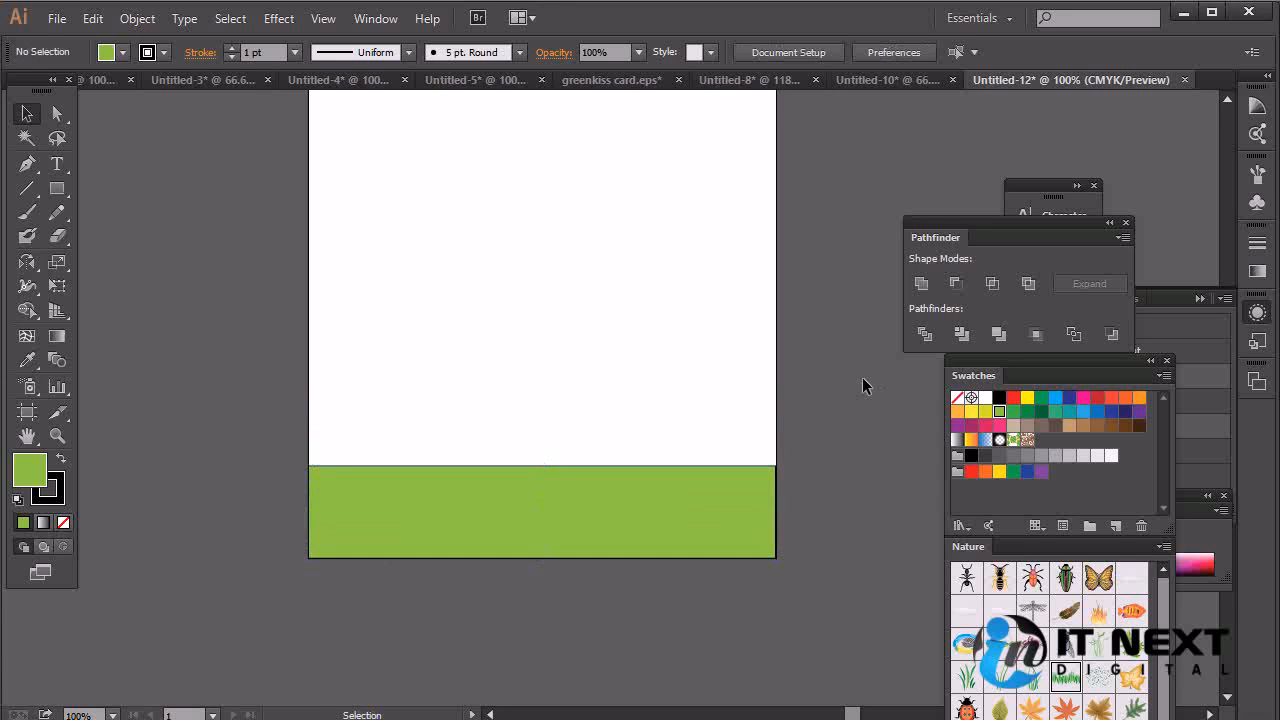
# Move the lower green band up, leaving a white strip between it and the artboard's bottom edge.
pyautogui.hotkey('ctrl', '-')
pyautogui.hotkey('ctrl', '-')
pyautogui.moveTo(830, 118); pyautogui.dragTo(424, 538)
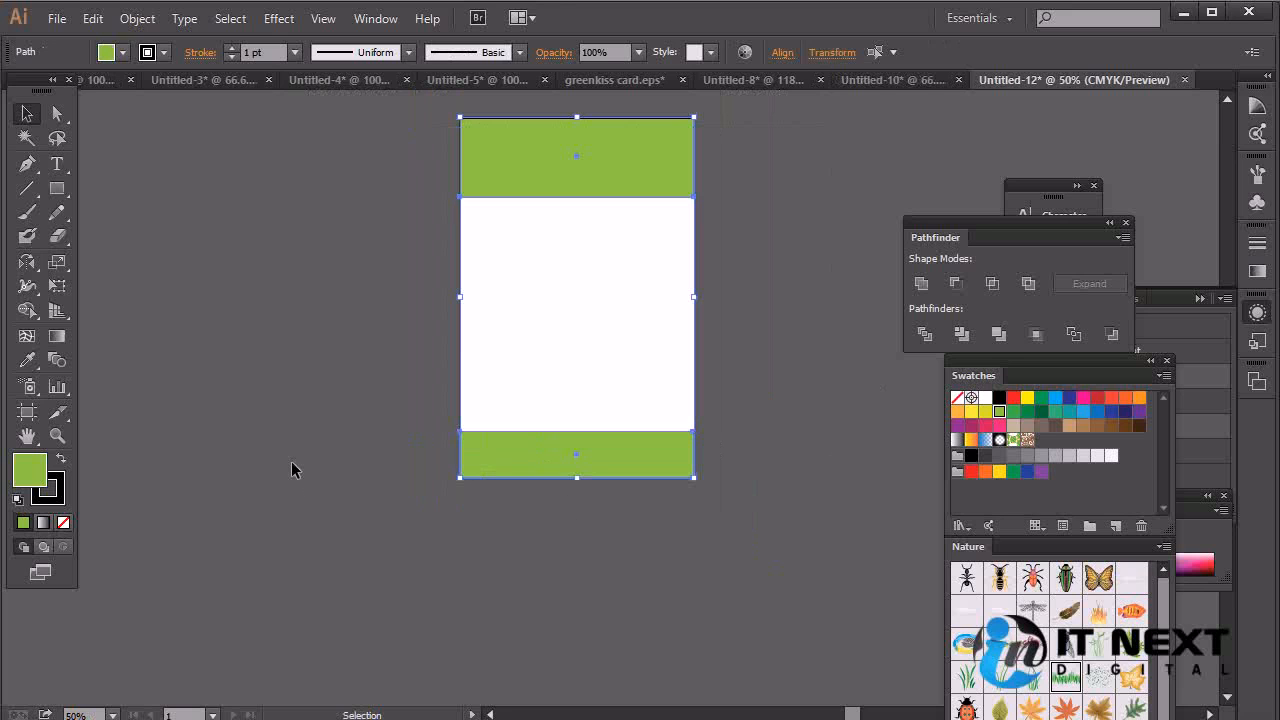
pyautogui.click(761, 404)
pyautogui.click(643, 457)
pyautogui.keyDown('shift'); pyautogui.click(643, 455); pyautogui.keyUp('shift')
pyautogui.moveTo(636, 455); pyautogui.dragTo(636, 382)
pyautogui.click(727, 546)
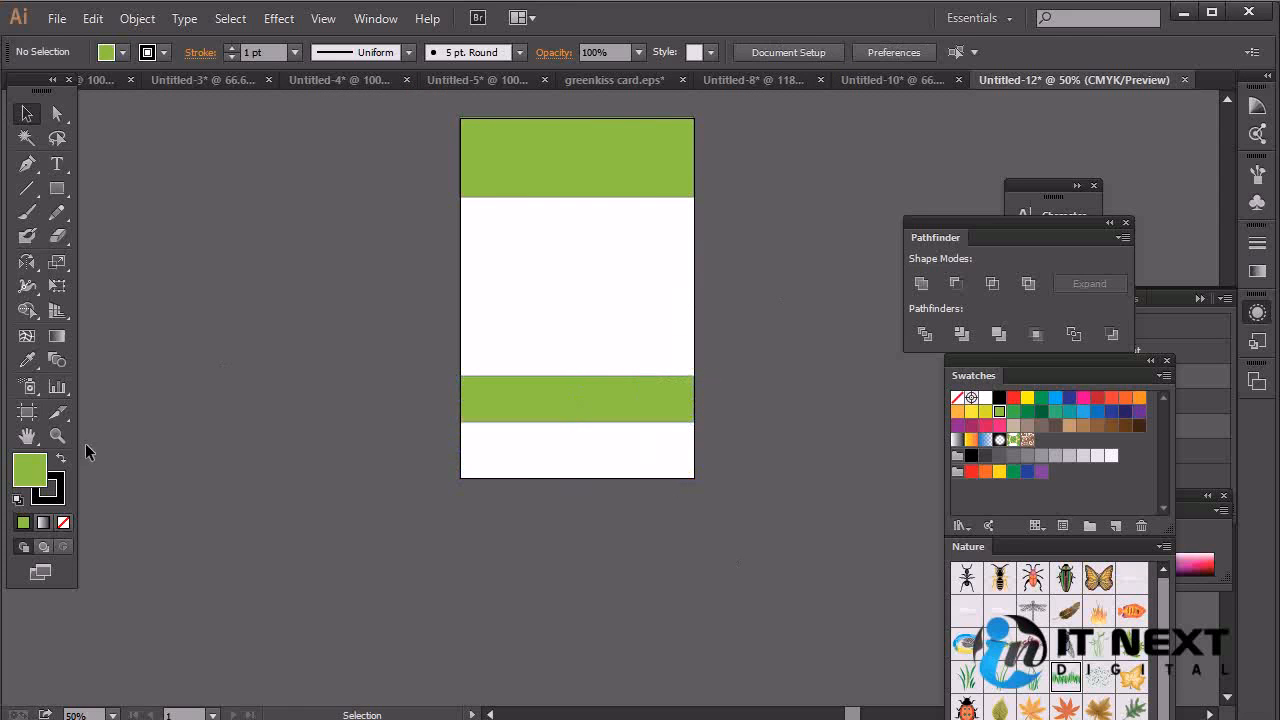
# Set the artboard's height to 8 in and return to object selection.
pyautogui.click(27, 412)
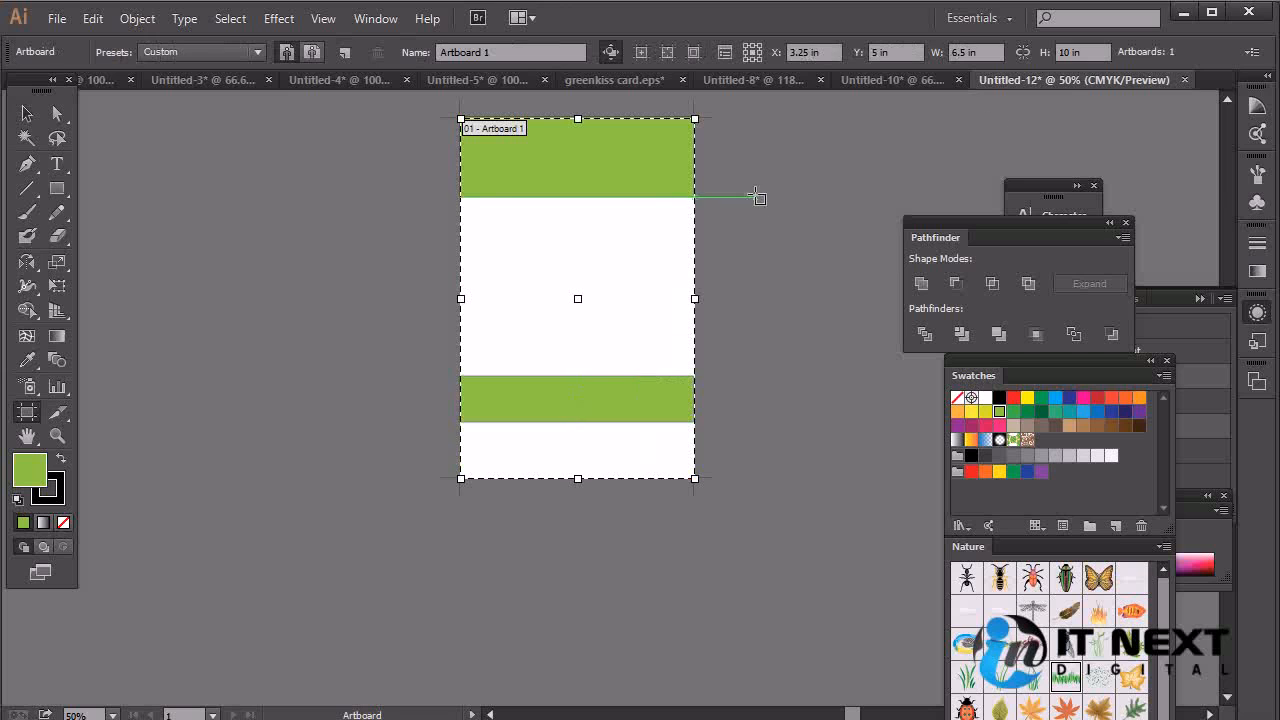
pyautogui.doubleClick(1068, 52)
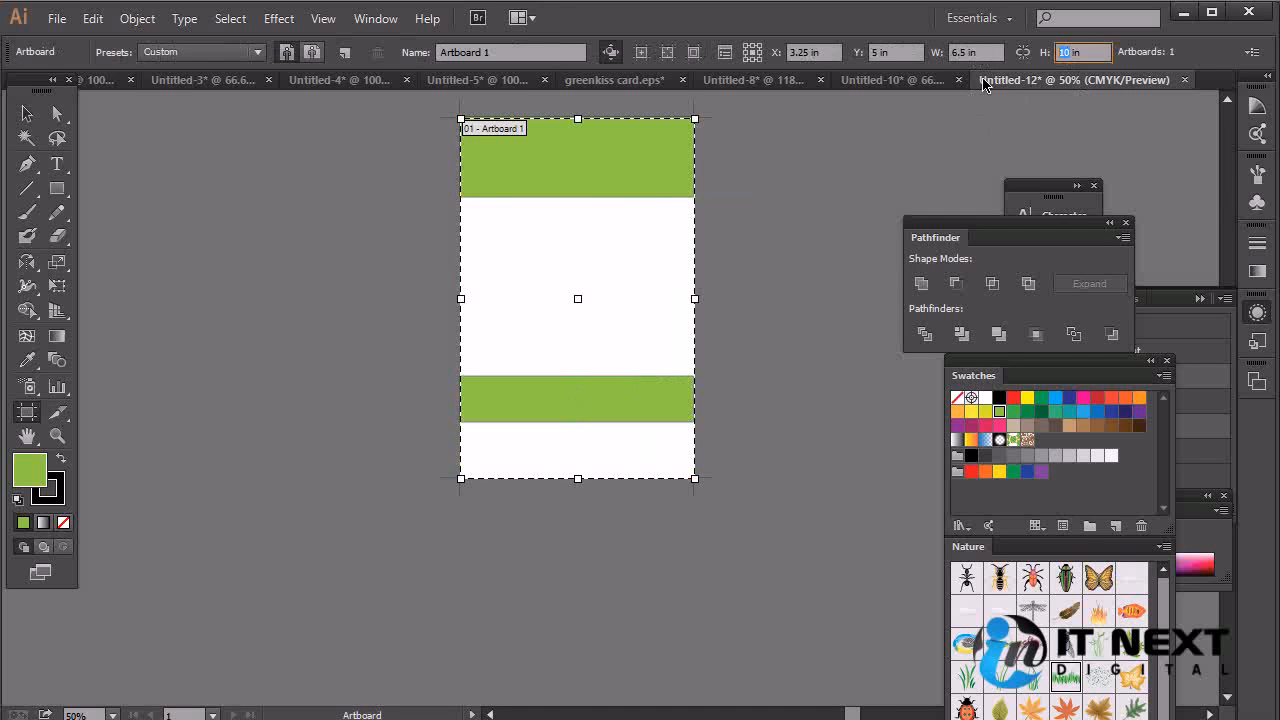
pyautogui.press('Return')
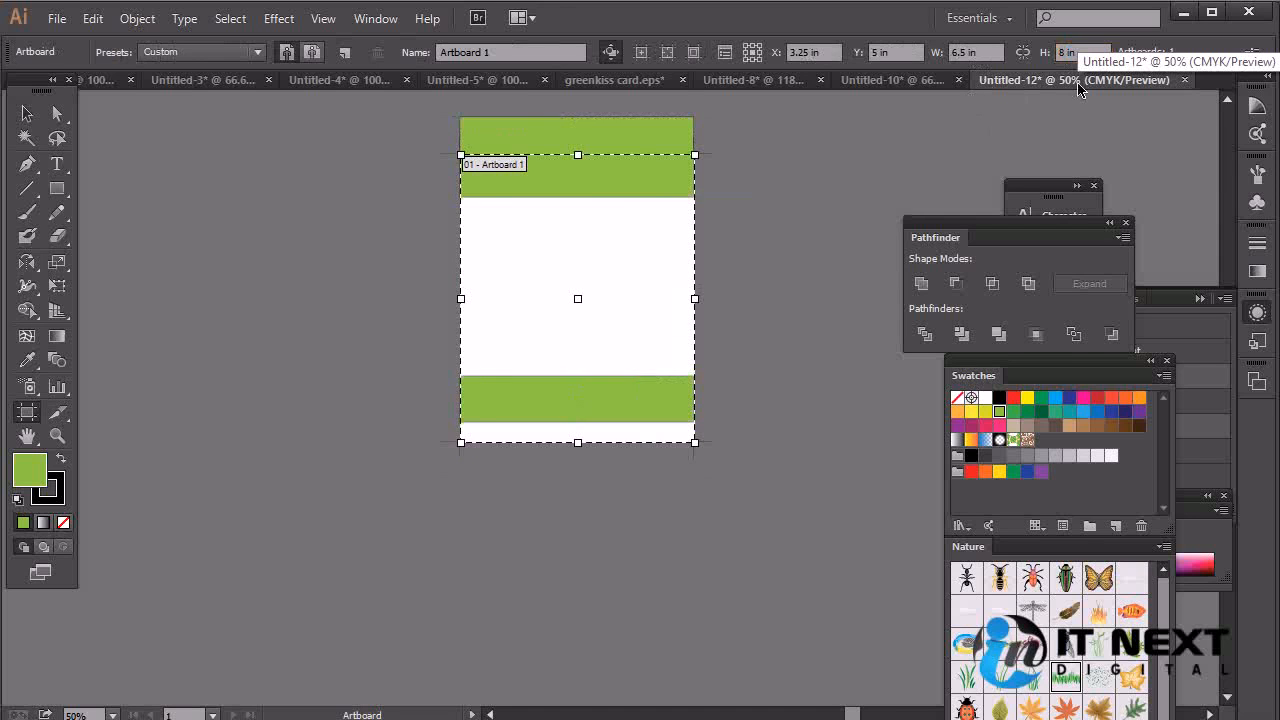
pyautogui.press('v')
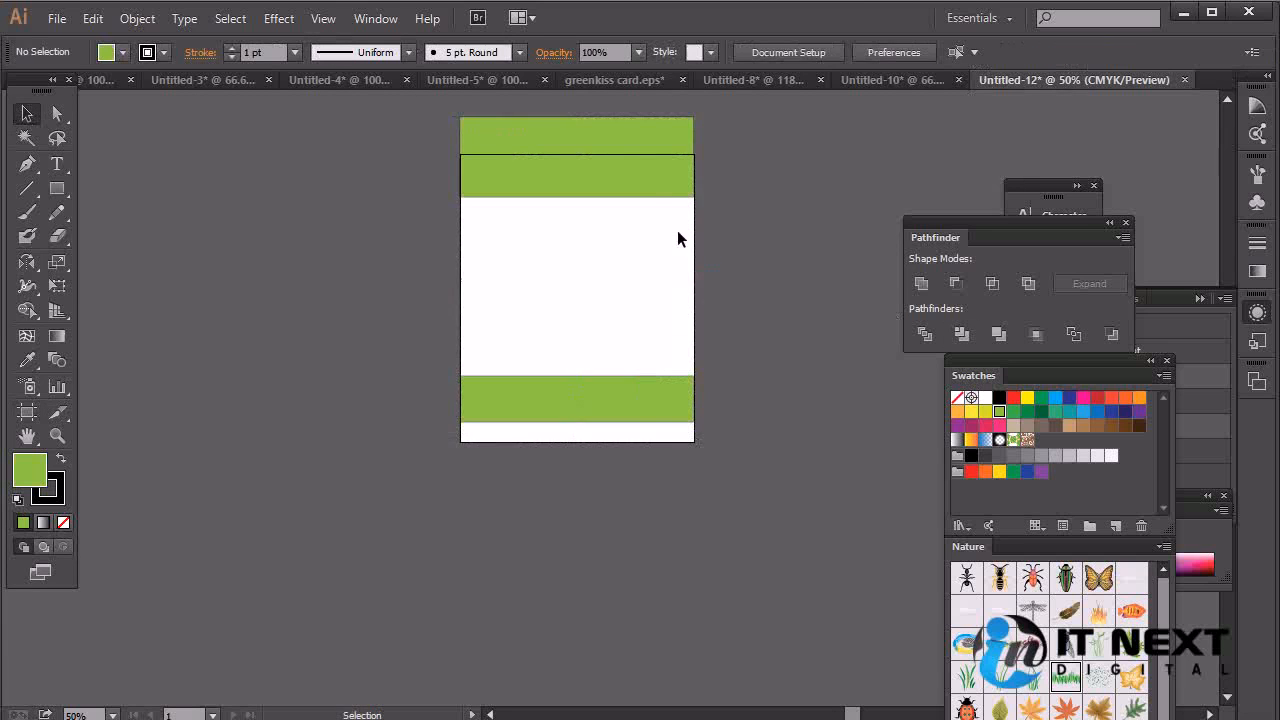
# Move the upper green rectangle down so its upper edge aligns with the resized artboard's top edge.
pyautogui.moveTo(634, 188); pyautogui.dragTo(638, 223)
pyautogui.hotkey('ctrl', '+')
pyautogui.hotkey('ctrl', '+')
pyautogui.moveTo(635, 286); pyautogui.dragTo(630, 469)
pyautogui.moveTo(654, 307); pyautogui.dragTo(658, 375)
pyautogui.moveTo(647, 269); pyautogui.dragTo(648, 263)
pyautogui.click(820, 282)
# Remove the black stroke from the upper green rectangle, keeping its green fill.
pyautogui.click(608, 268)
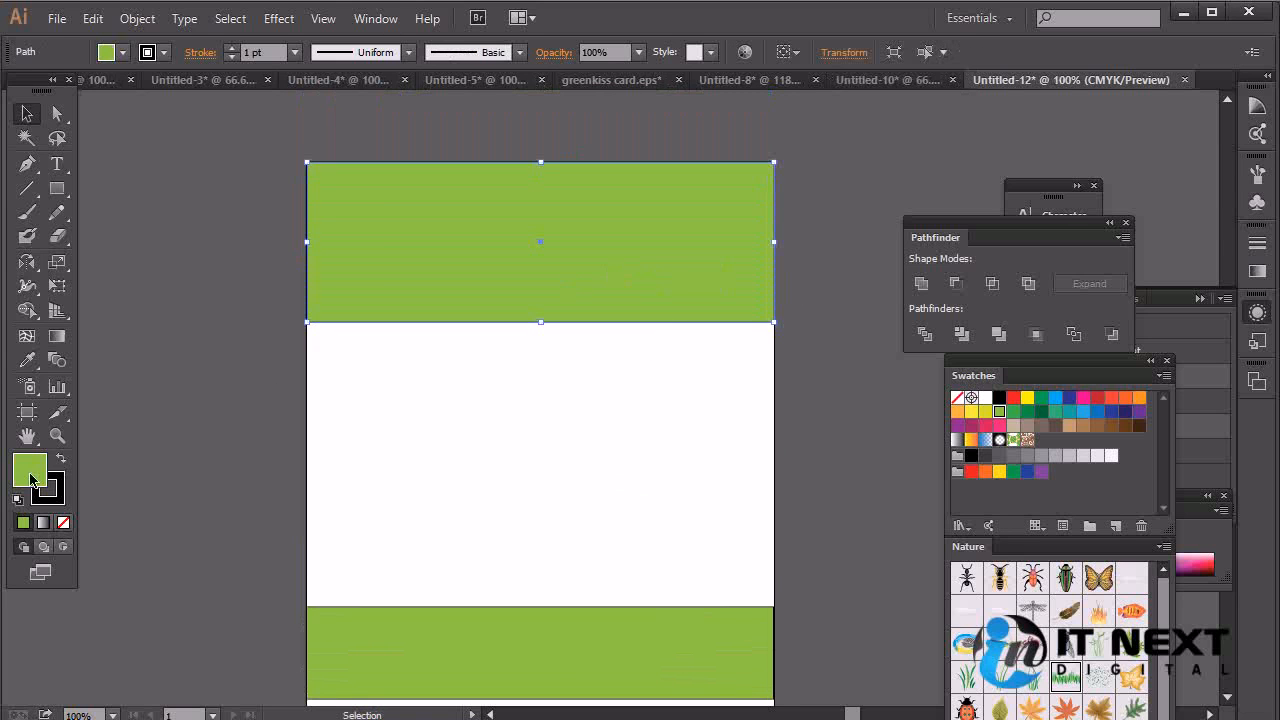
pyautogui.click(54, 498)
pyautogui.click(63, 523)
pyautogui.click(28, 466)
pyautogui.scroll(-3, 488, 490)
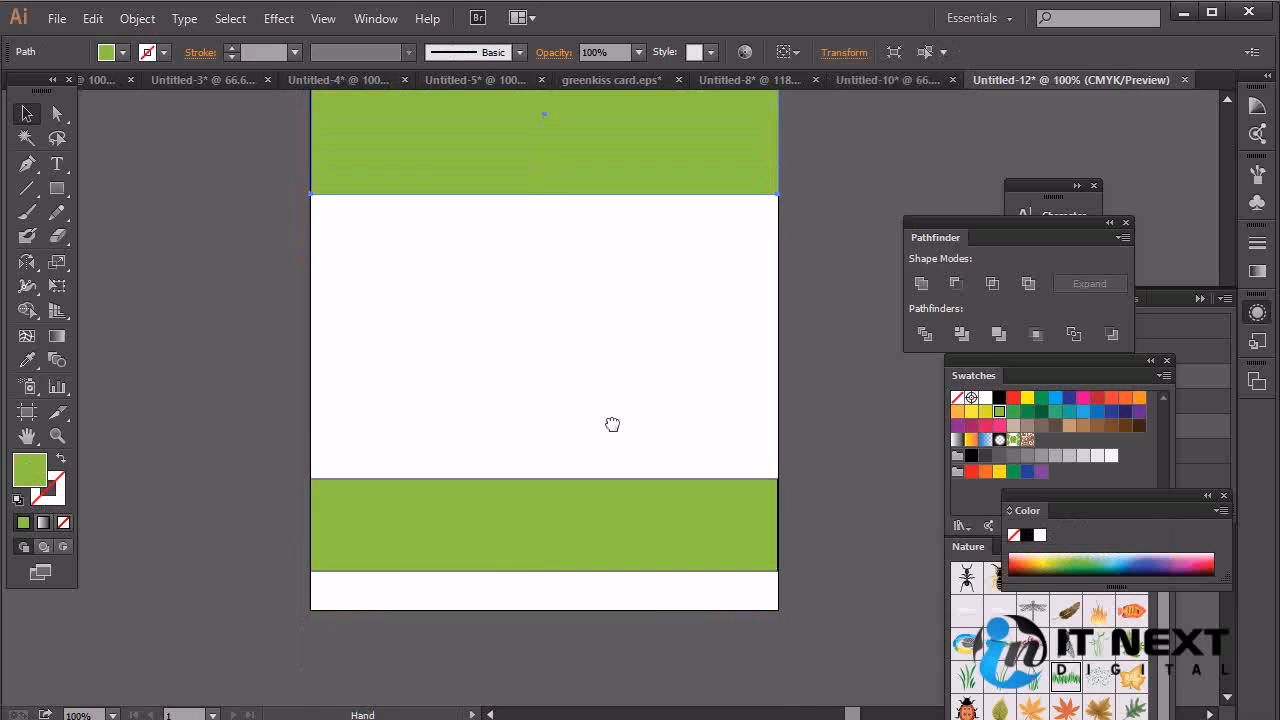
# Remove the stroke from the lower green band and move the band down to the artboard's bottom edge.
pyautogui.click(486, 558)
pyautogui.click(42, 488)
pyautogui.click(63, 523)
pyautogui.click(28, 466)
pyautogui.moveTo(589, 536)
pyautogui.mouseDown()
pyautogui.moveTo(671, 557)
pyautogui.moveTo(674, 574)
pyautogui.mouseUp()
pyautogui.click(823, 391)
# Delete the lower-right anchor of the upper green rectangle with the Pen tool to turn it into a triangle.
pyautogui.moveTo(668, 336); pyautogui.dragTo(676, 530)
pyautogui.click(564, 338)
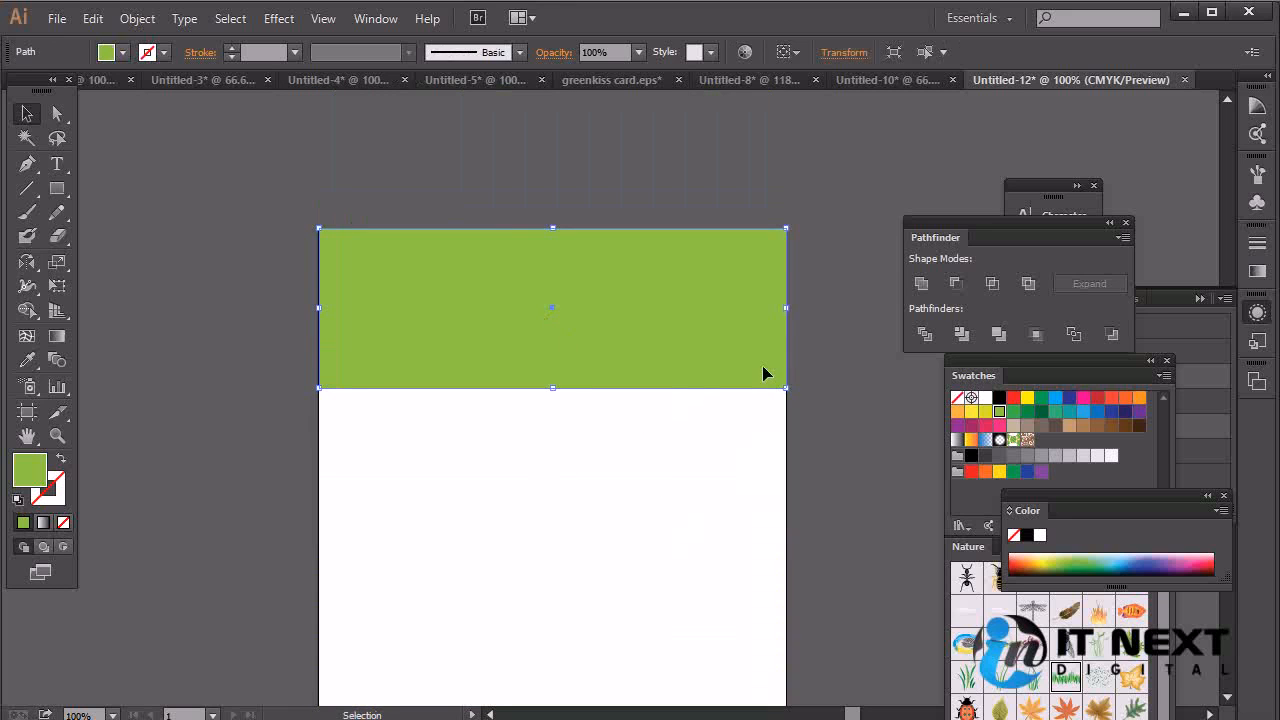
pyautogui.press('p')
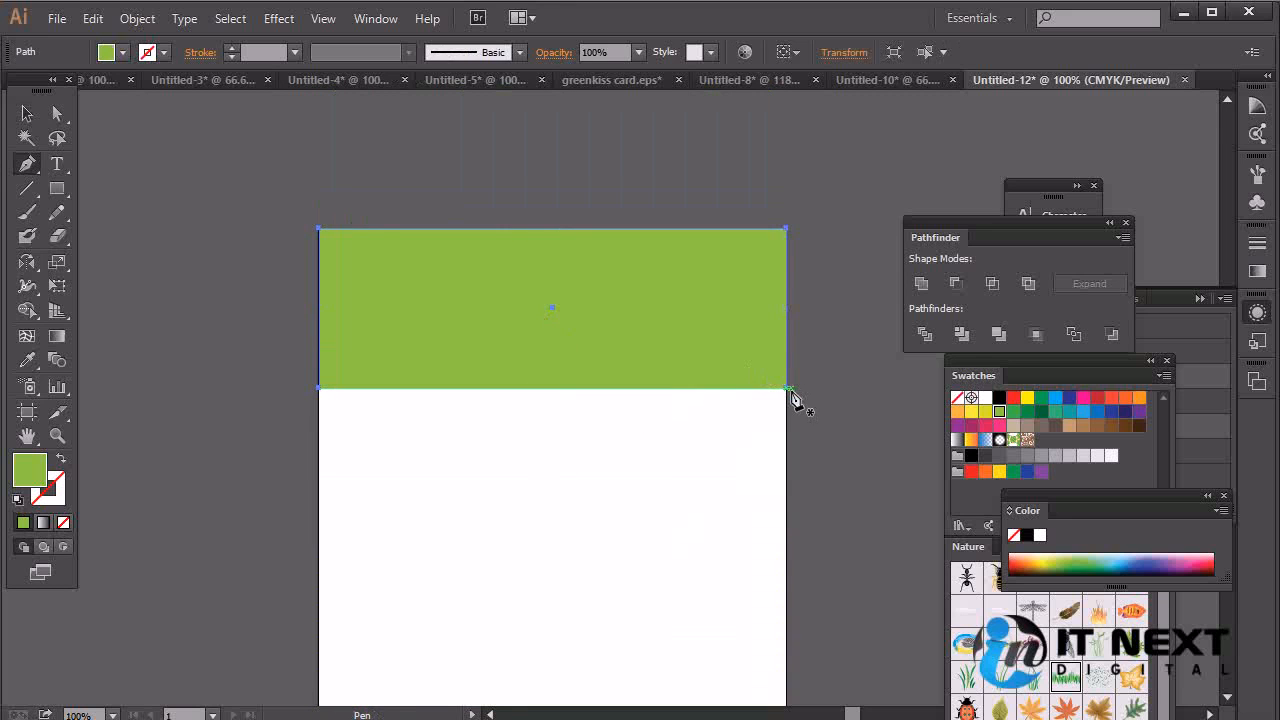
pyautogui.click(787, 389)
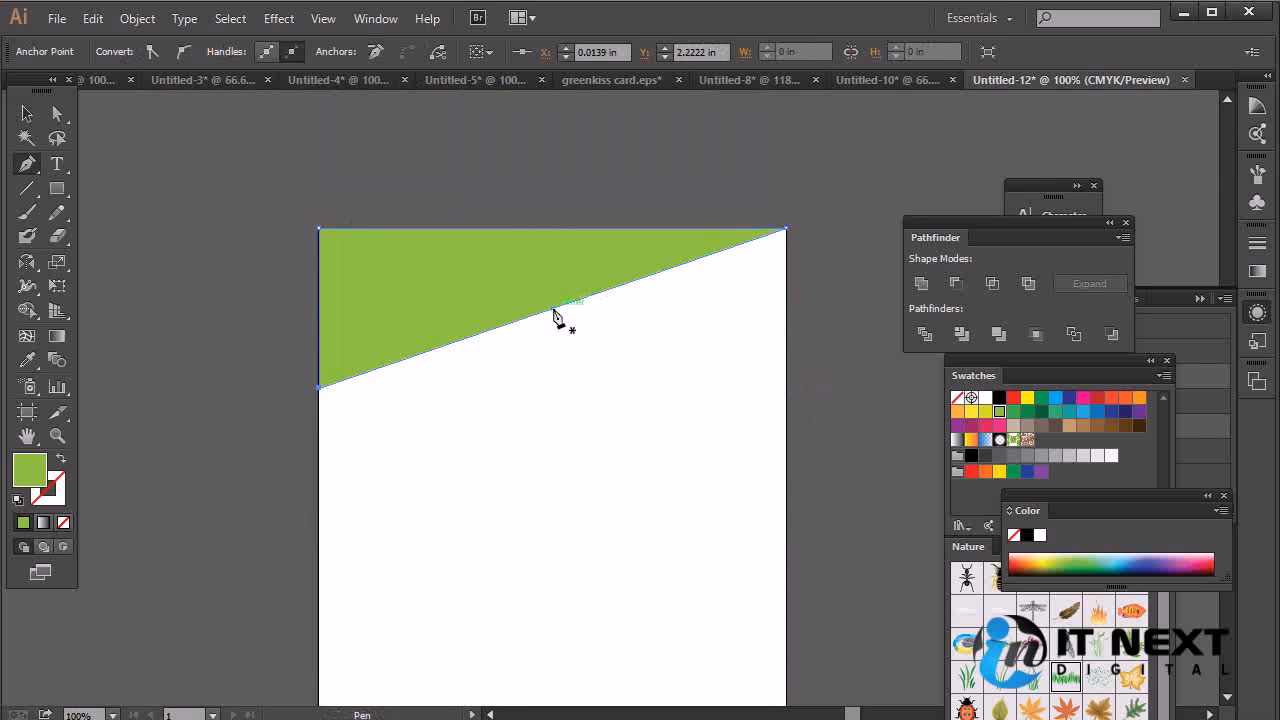
# Try to pull the midpoint of the green triangle's diagonal edge outward with Direct Selection, and undo each attempt.
pyautogui.press('a')
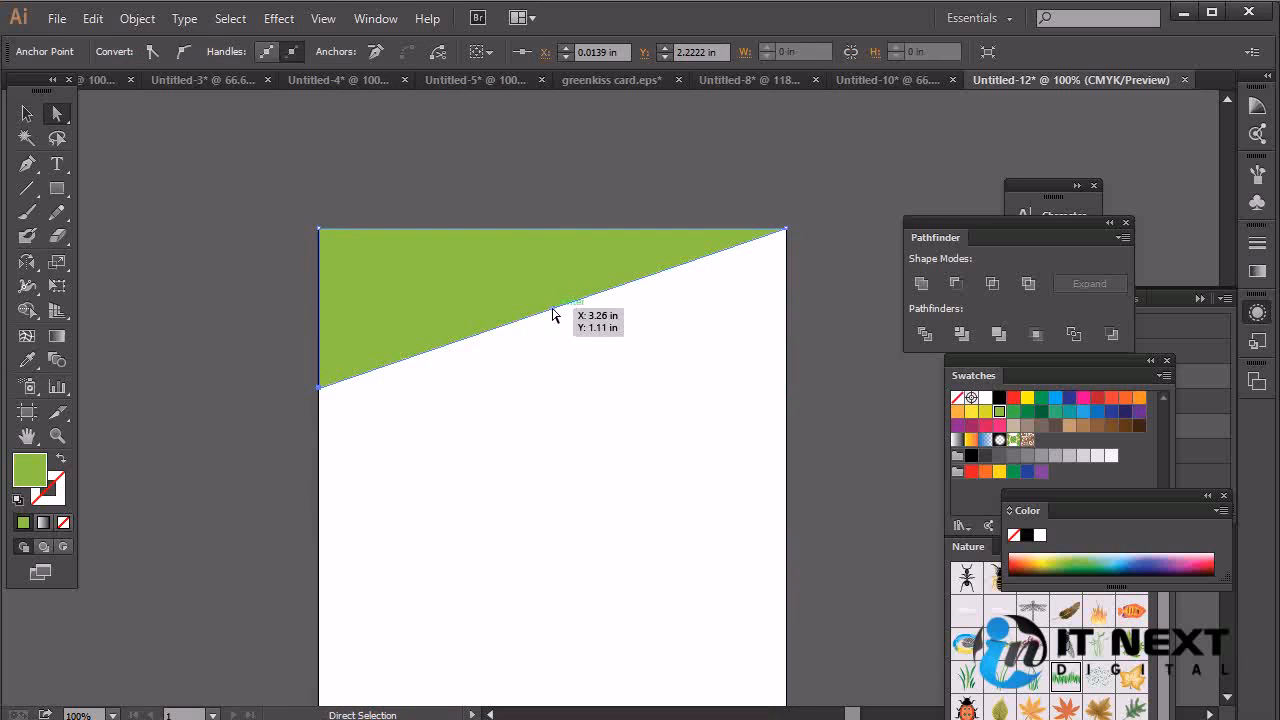
pyautogui.moveTo(551, 307); pyautogui.dragTo(569, 330)
pyautogui.hotkey('ctrl', 'z')
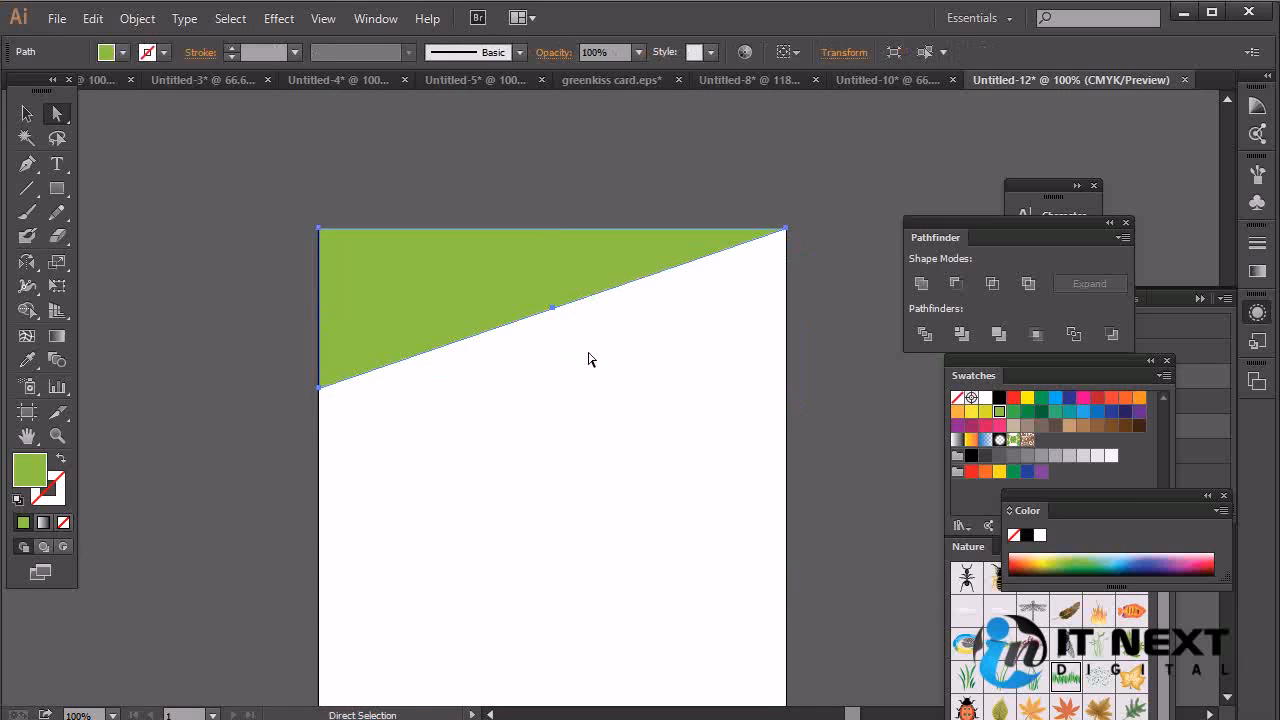
pyautogui.click(588, 353)
pyautogui.click(551, 314)
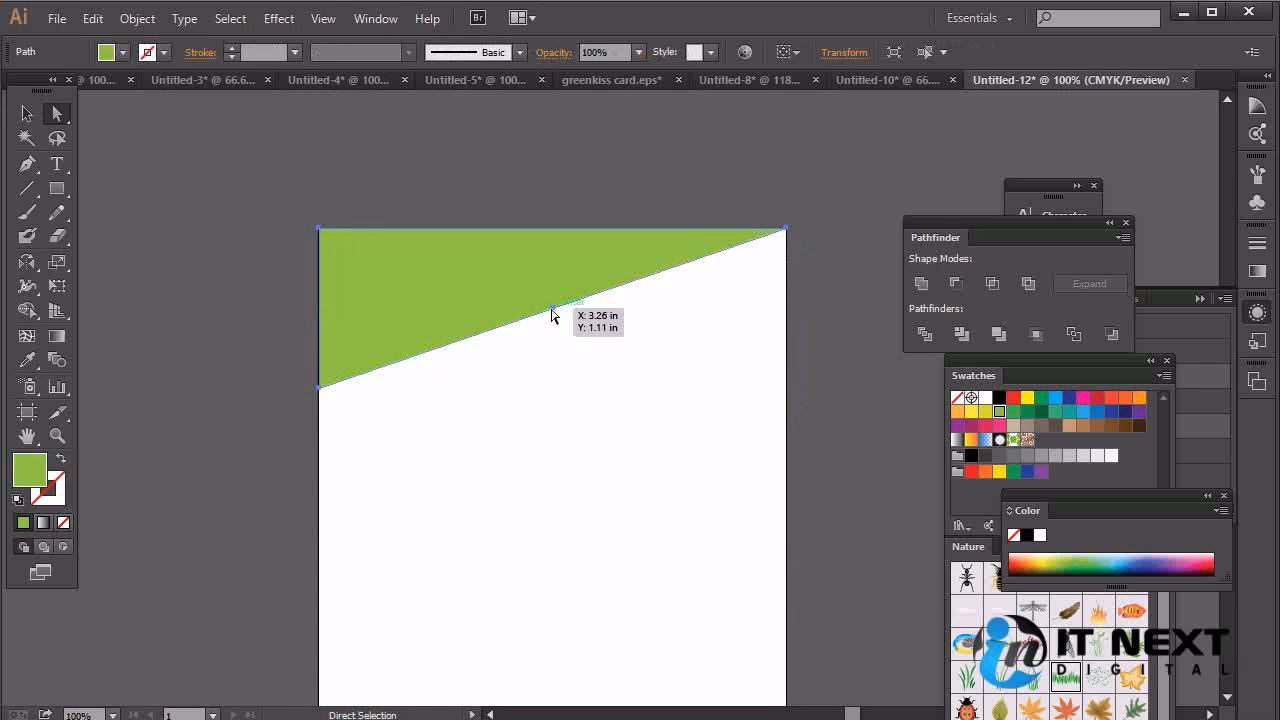
pyautogui.moveTo(553, 312); pyautogui.dragTo(560, 330)
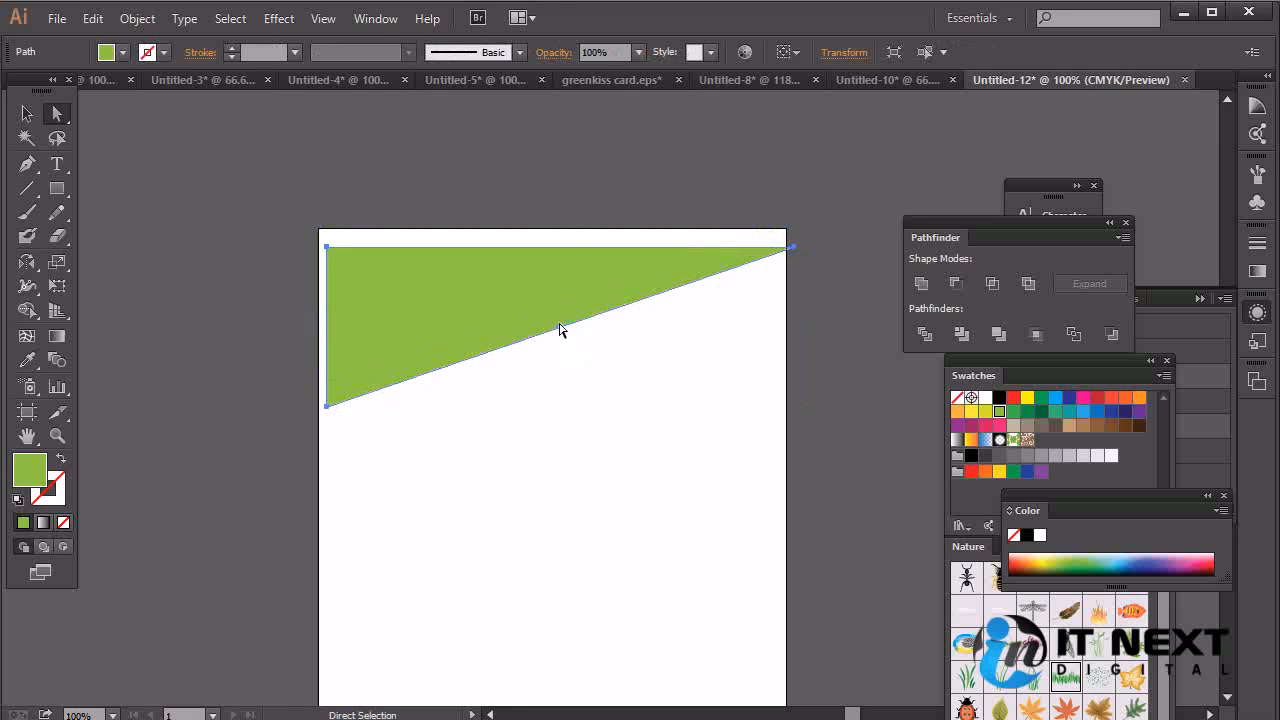
pyautogui.hotkey('ctrl', 'z')
pyautogui.click(607, 338)
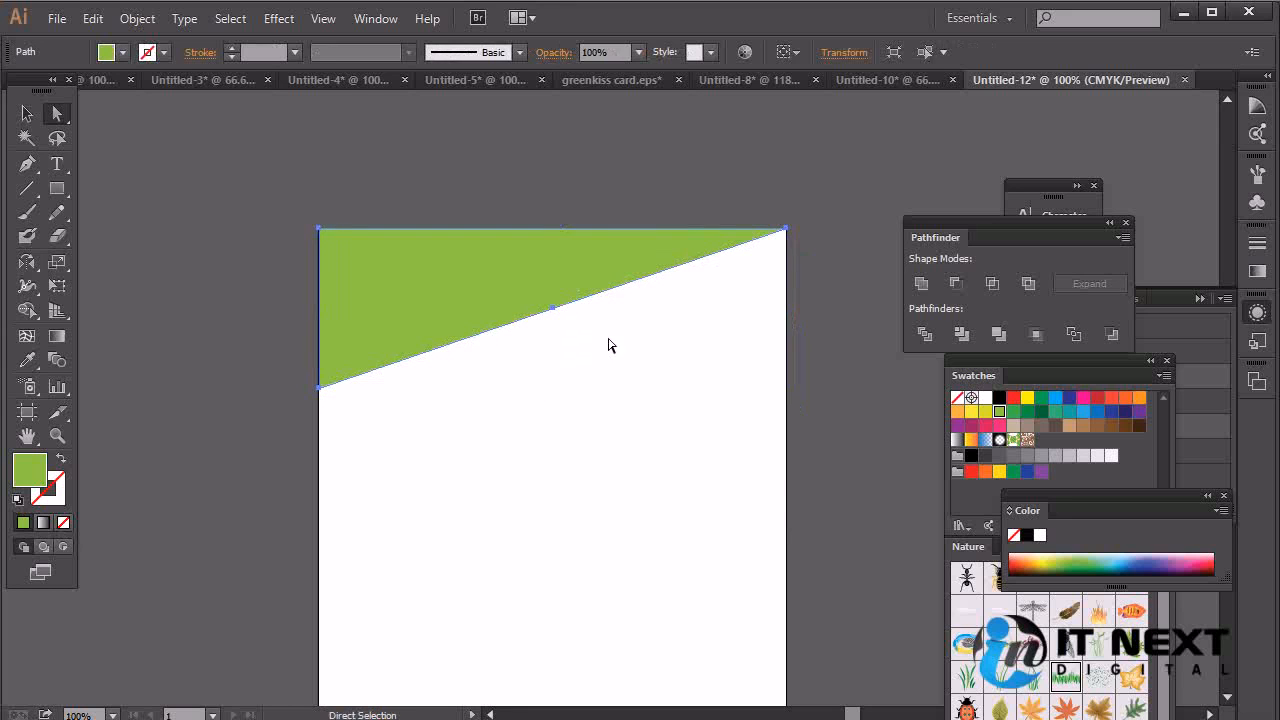
pyautogui.click(552, 315)
# Move the green triangle's lower-left anchor straight down to about Y 2.72 in along the artboard's left edge.
pyautogui.click(320, 388)
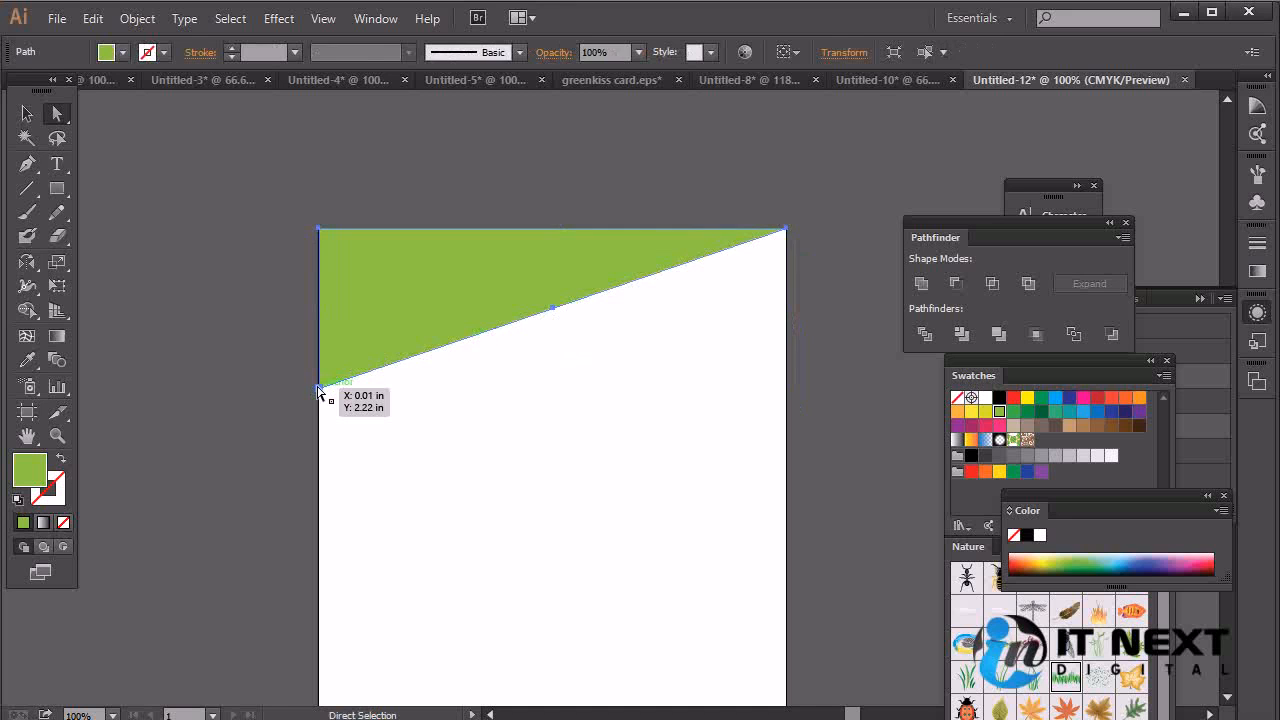
pyautogui.moveTo(319, 392); pyautogui.dragTo(320, 426)
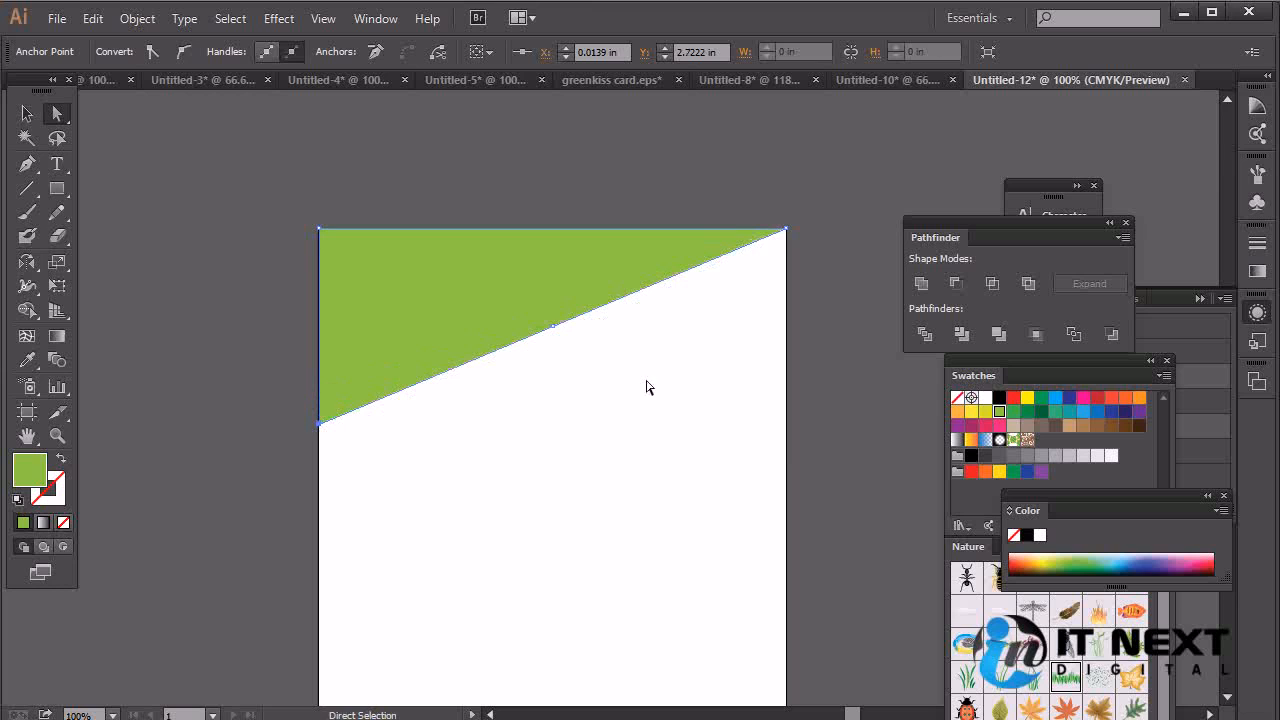
pyautogui.click(785, 230)
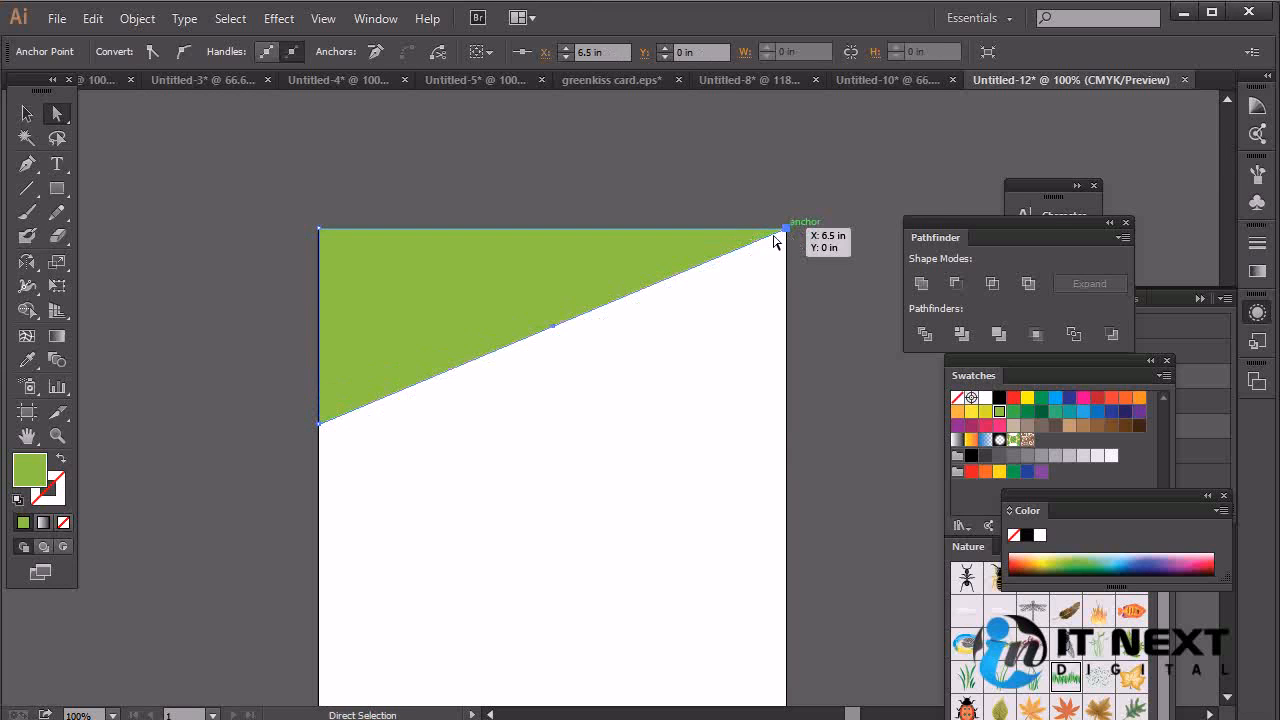
# Add an anchor on the triangle's diagonal and move it to the artboard's right edge at about X 6.53 in, Y 1.61 in.
pyautogui.press('p')
pyautogui.click(706, 264)
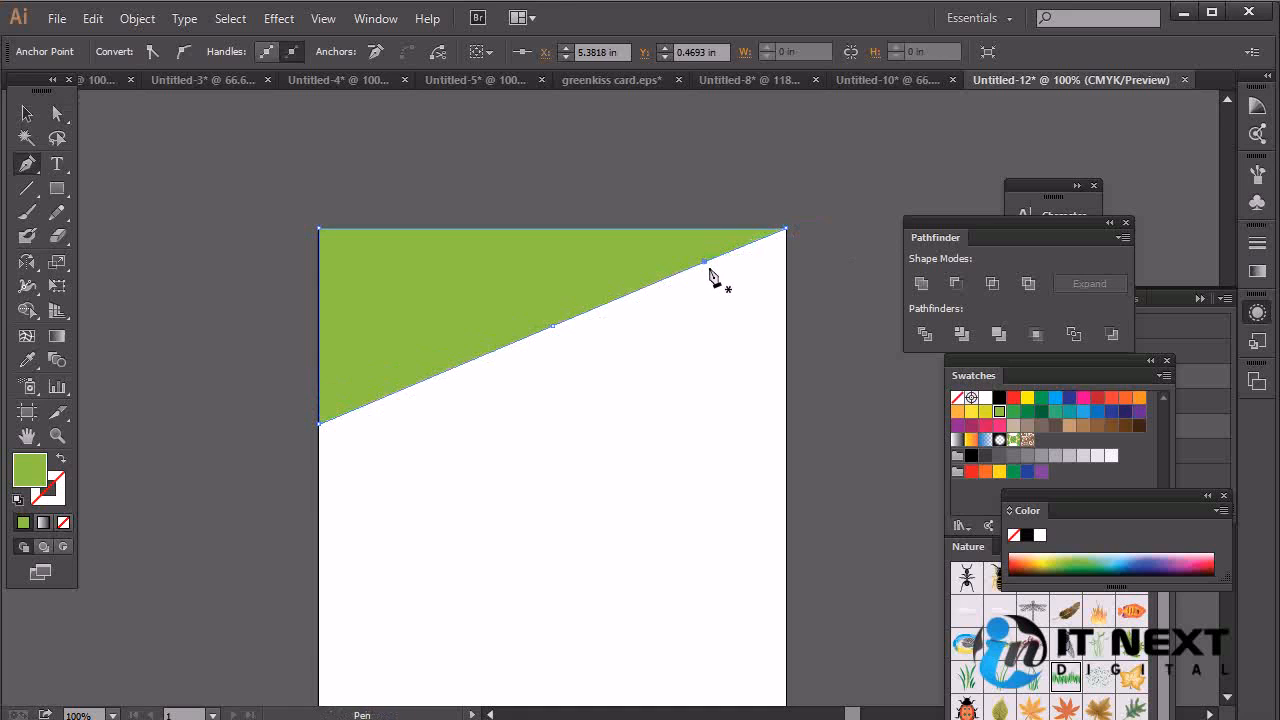
pyautogui.click(57, 113)
pyautogui.moveTo(706, 264); pyautogui.dragTo(788, 347)
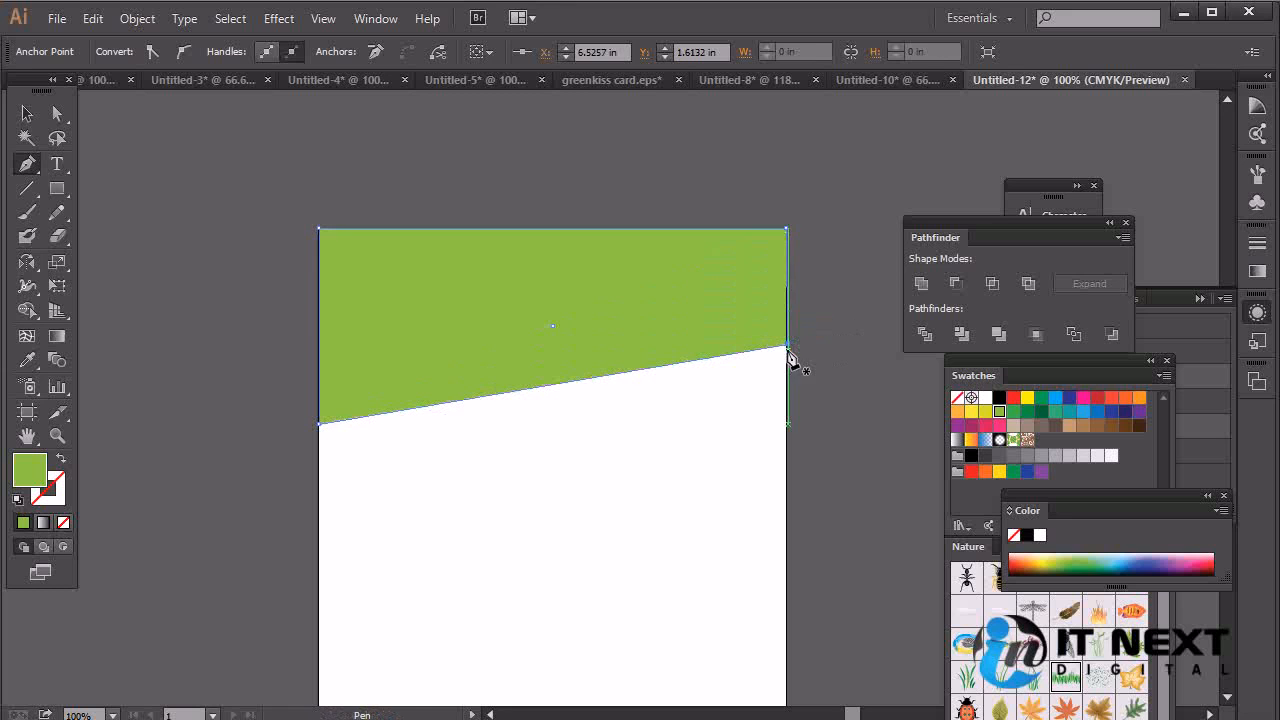
pyautogui.press('p')
pyautogui.click(843, 354)
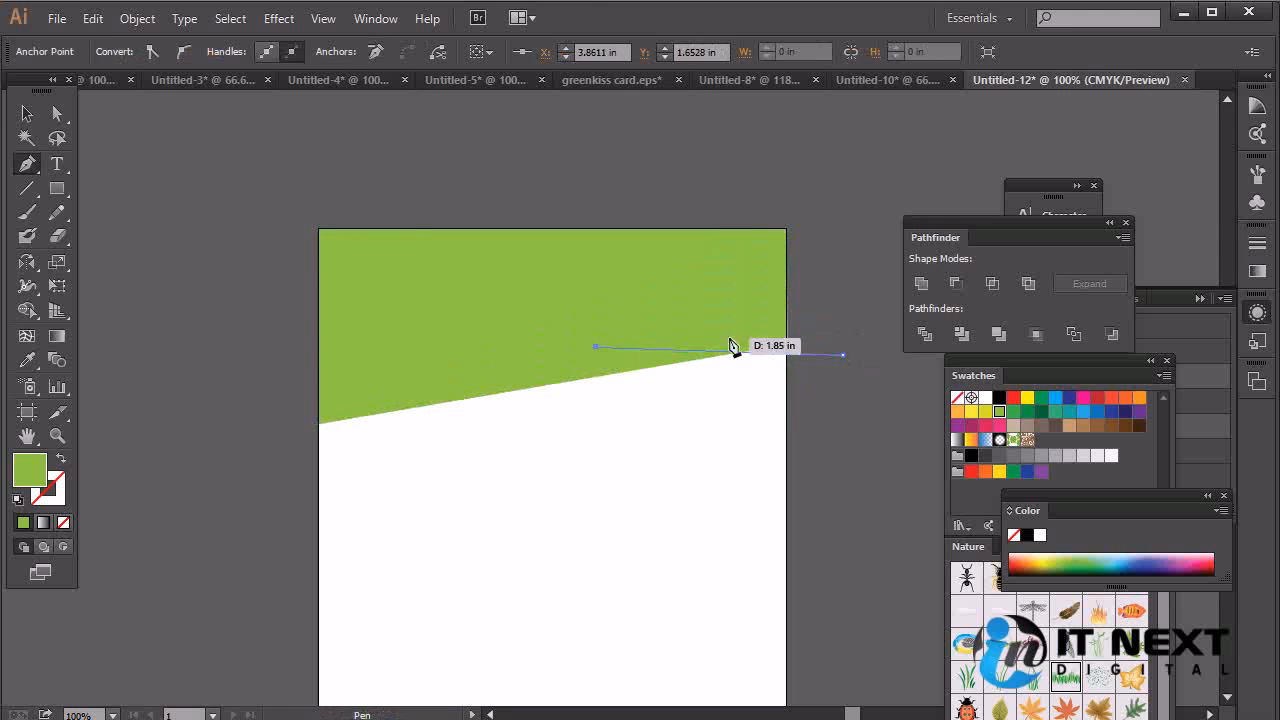
# Move the slanted green shape up so it extends beyond the artboard's top edge, and fine-tune its upper-right corner.
pyautogui.click(27, 113)
pyautogui.moveTo(518, 300); pyautogui.dragTo(518, 257)
pyautogui.click(795, 485)
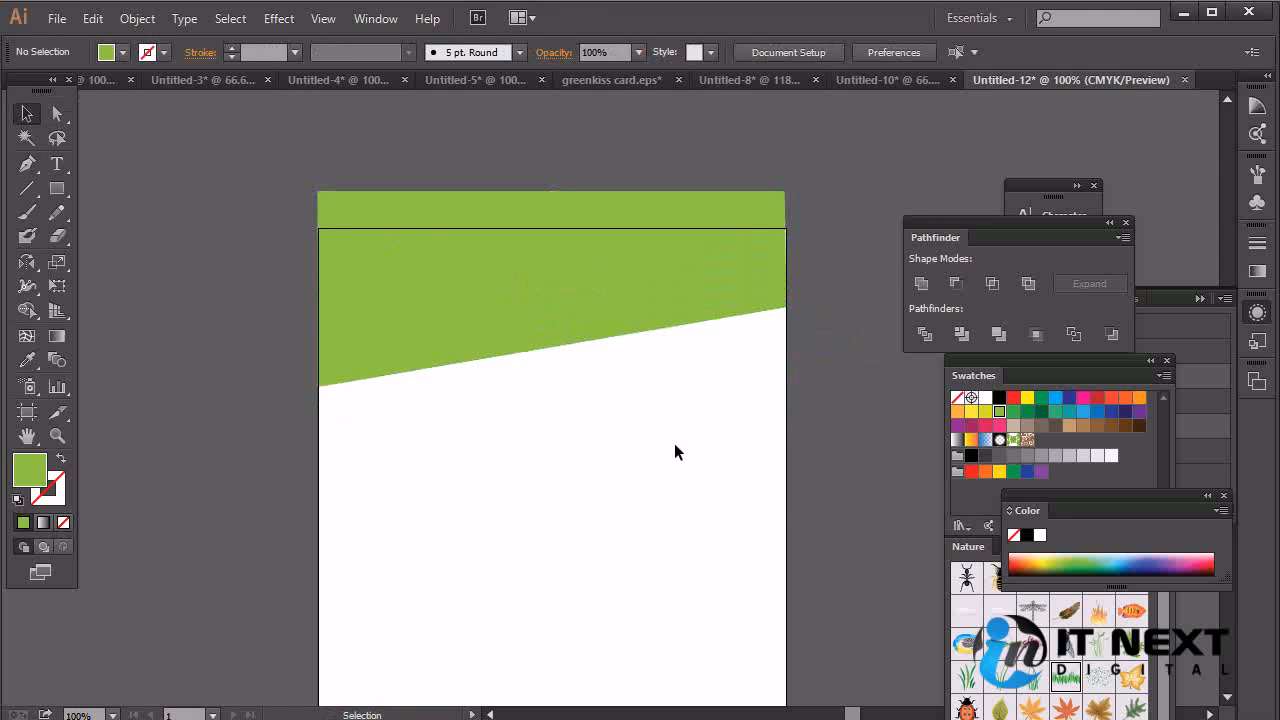
pyautogui.click(697, 287)
pyautogui.moveTo(786, 191); pyautogui.dragTo(786, 191)
pyautogui.click(839, 380)
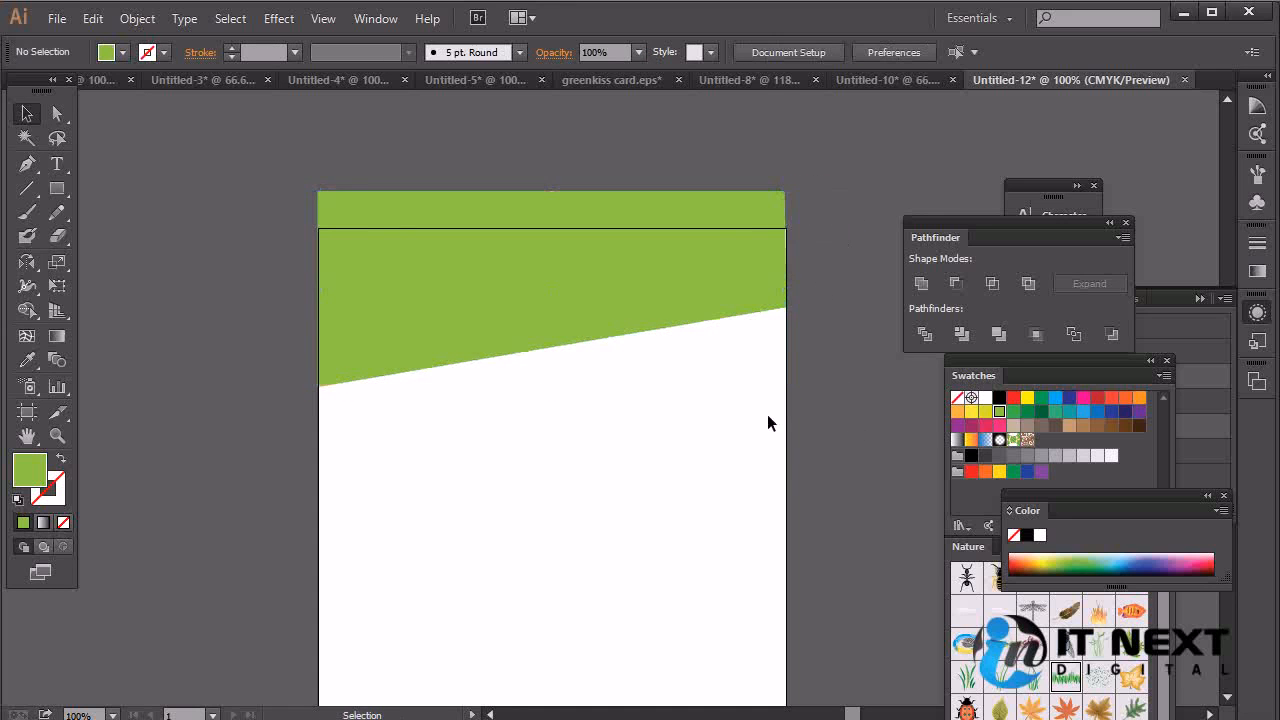
# Add the text "Green life" in the white area below the green shape.
pyautogui.press('t')
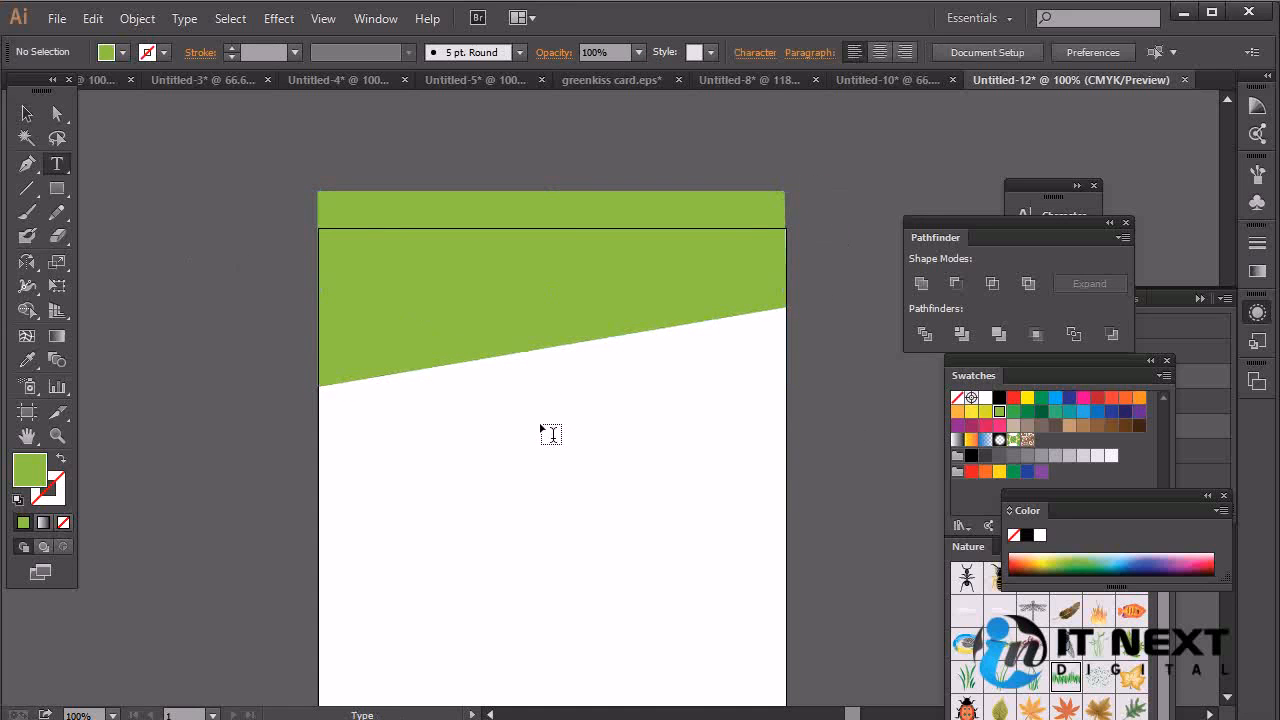
pyautogui.click(497, 457)
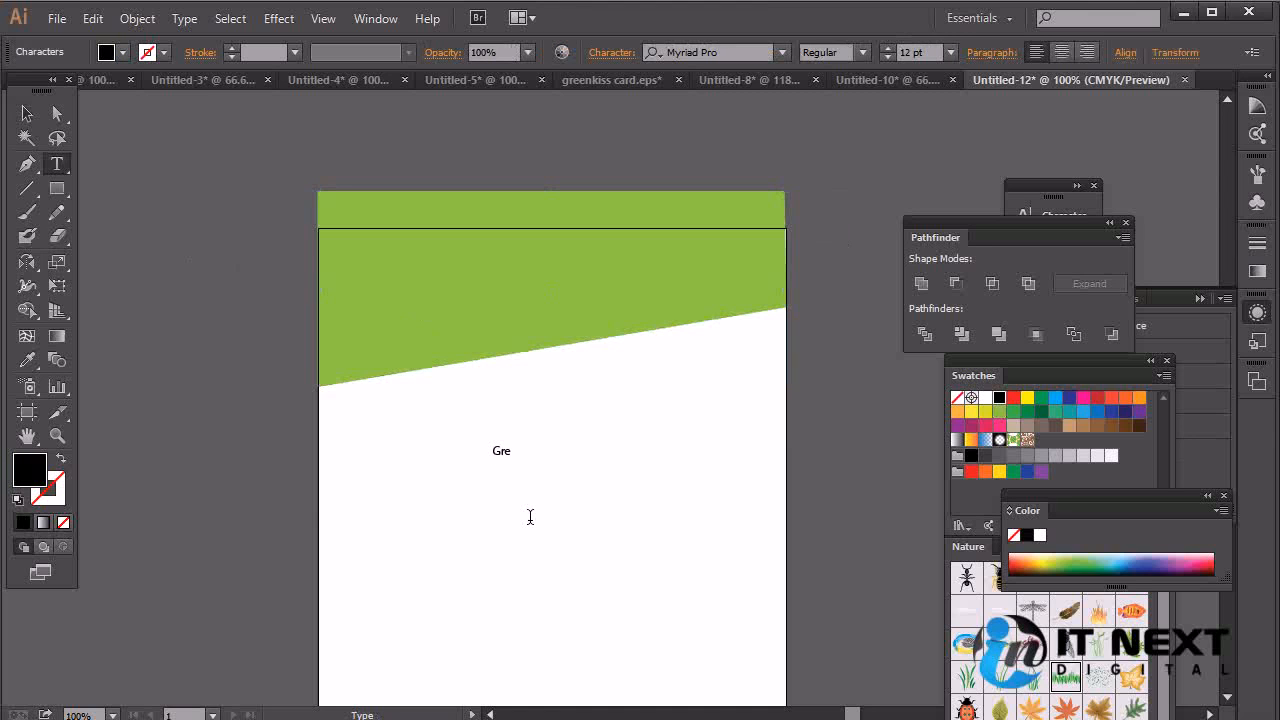
pyautogui.write('Green life')
pyautogui.hotkey('ctrl', 'a')
pyautogui.press('Escape')
# Enlarge the "Green life" text to about 105 pt and position it over the slanted green header.
pyautogui.moveTo(541, 460); pyautogui.dragTo(774, 585)
pyautogui.moveTo(712, 505); pyautogui.dragTo(790, 425)
pyautogui.moveTo(716, 316); pyautogui.dragTo(700, 318)
pyautogui.click(839, 287)
# Shorten the green header shape by lowering its upper edge to the artboard's top edge.
pyautogui.click(712, 260)
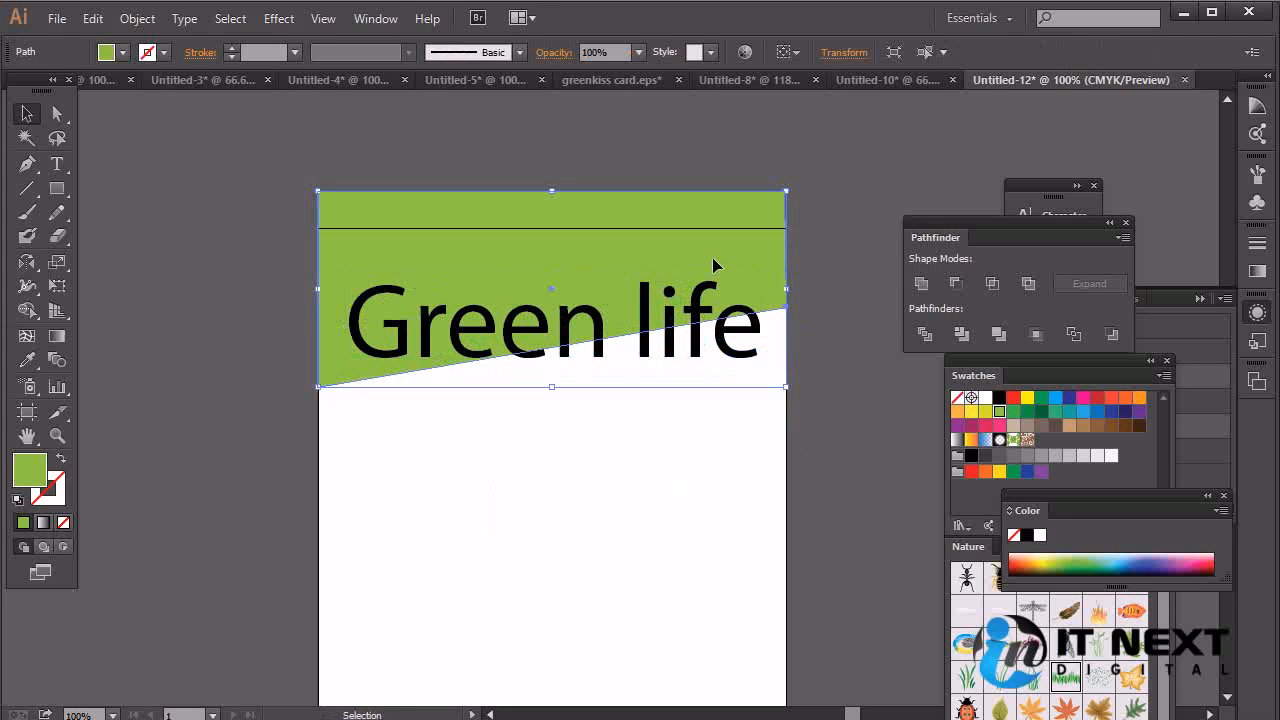
pyautogui.moveTo(556, 196); pyautogui.dragTo(560, 228)
pyautogui.click(793, 259)
# Align the green header's top-right anchor with the artboard corner at X 6.5 in, Y 0 in.
pyautogui.click(701, 269)
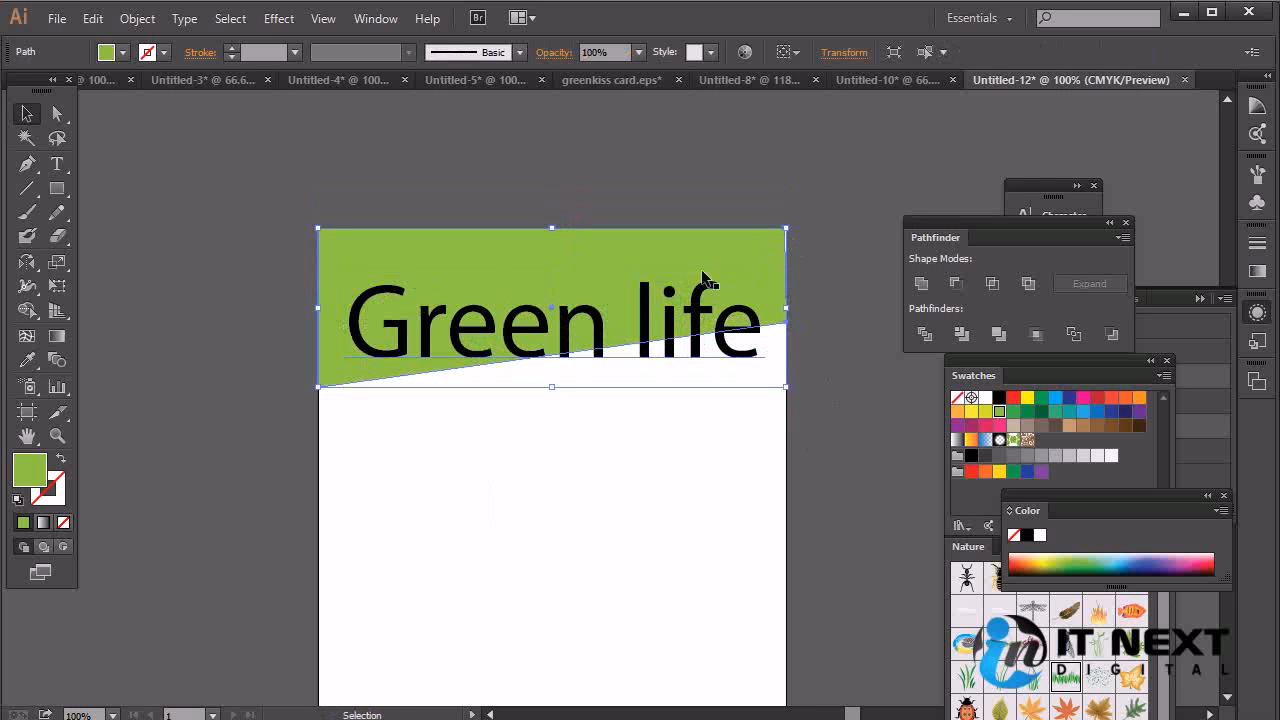
pyautogui.hotkey('ctrl', '+')
pyautogui.moveTo(685, 273); pyautogui.dragTo(607, 538)
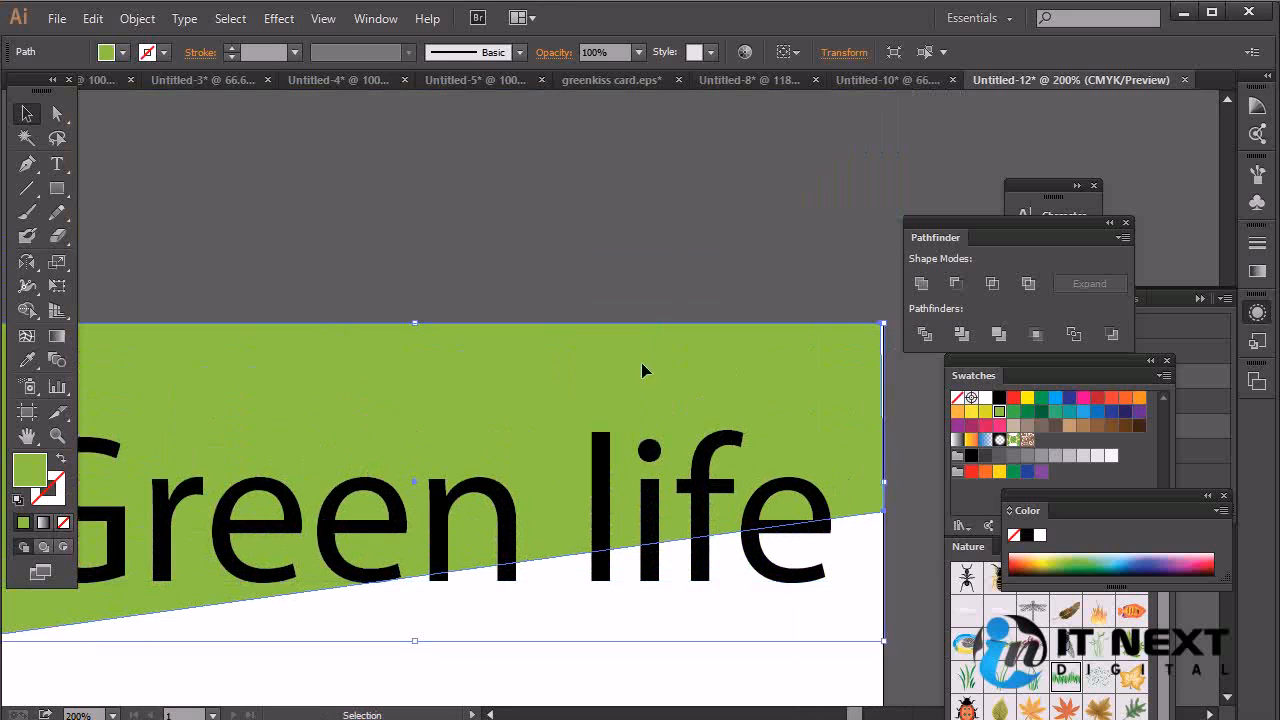
pyautogui.press('a')
pyautogui.hscroll(5, 727, 378)
pyautogui.click(733, 333)
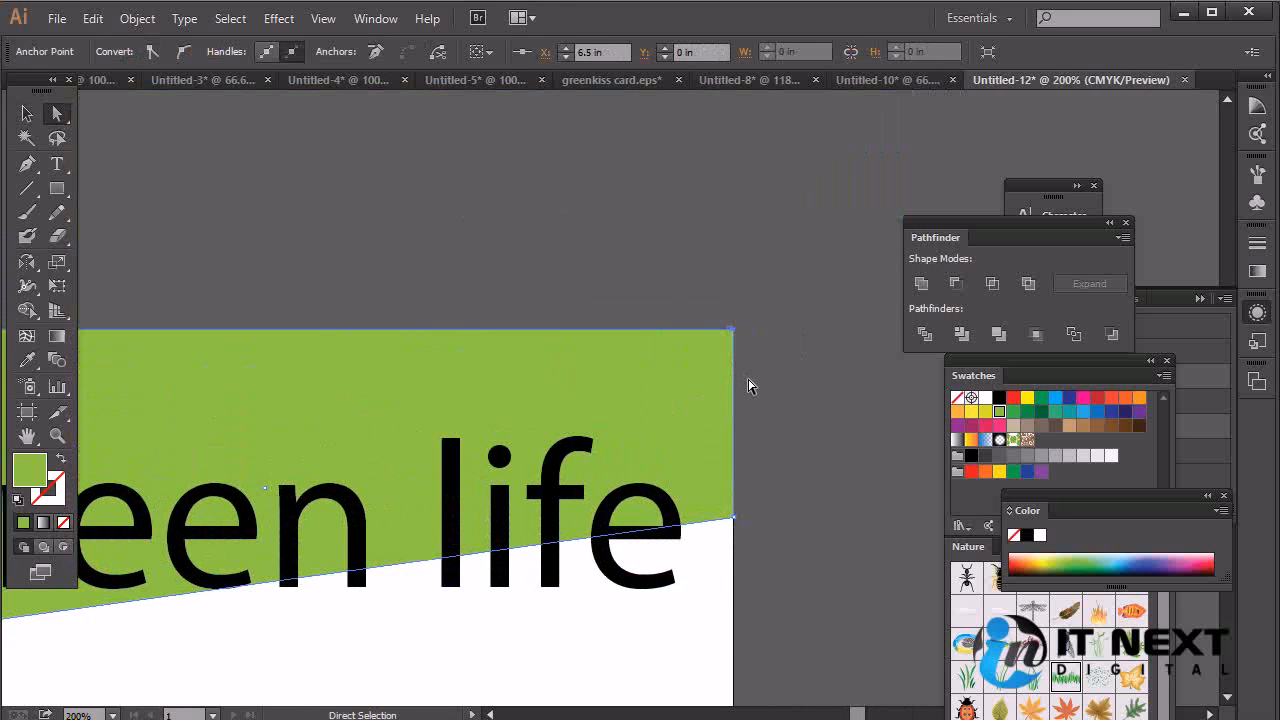
pyautogui.click(826, 446)
# Set the "Green life" text to the Bold style of Myriad Pro.
pyautogui.moveTo(640, 597); pyautogui.dragTo(800, 477)
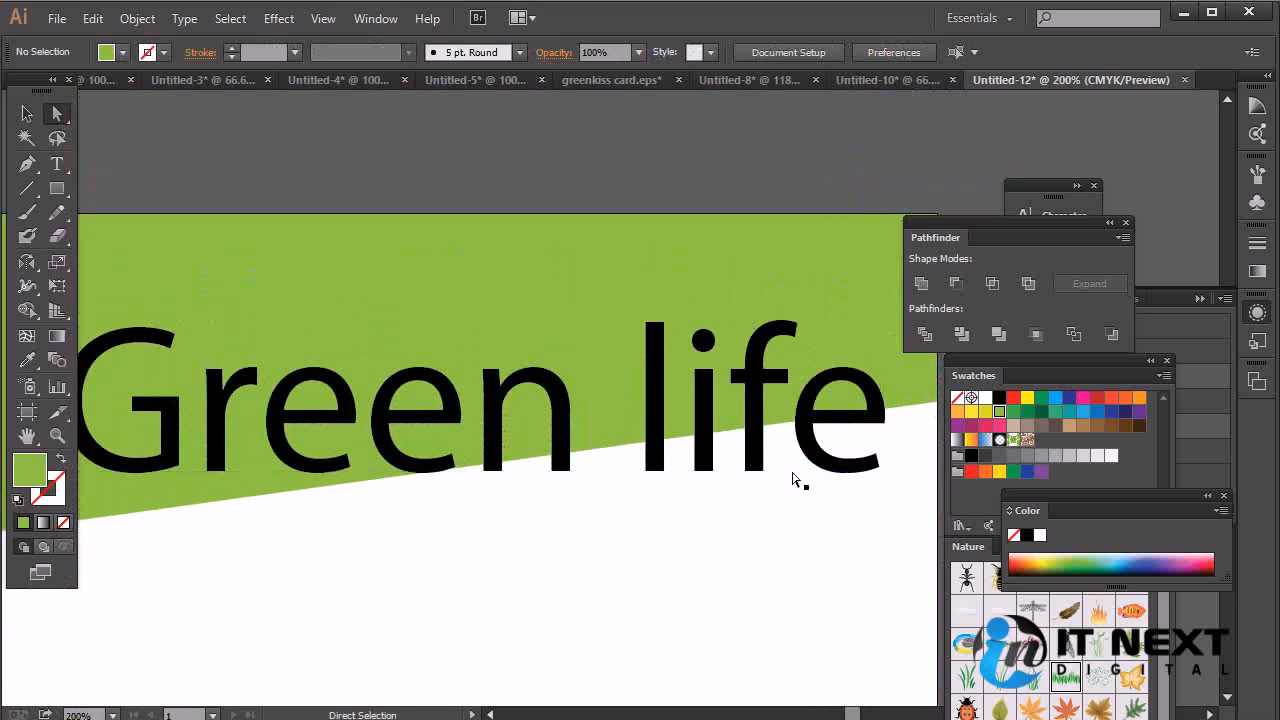
pyautogui.click(659, 446)
pyautogui.click(137, 18)
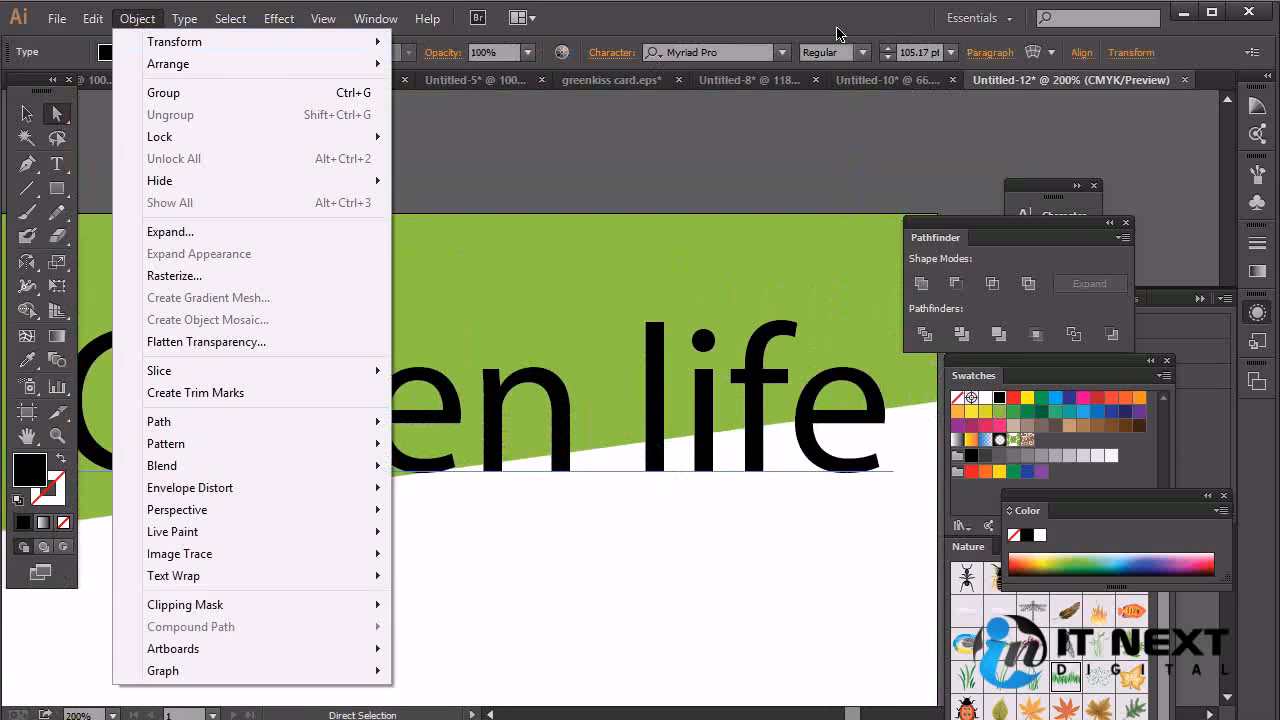
pyautogui.click(825, 52)
pyautogui.click(862, 52)
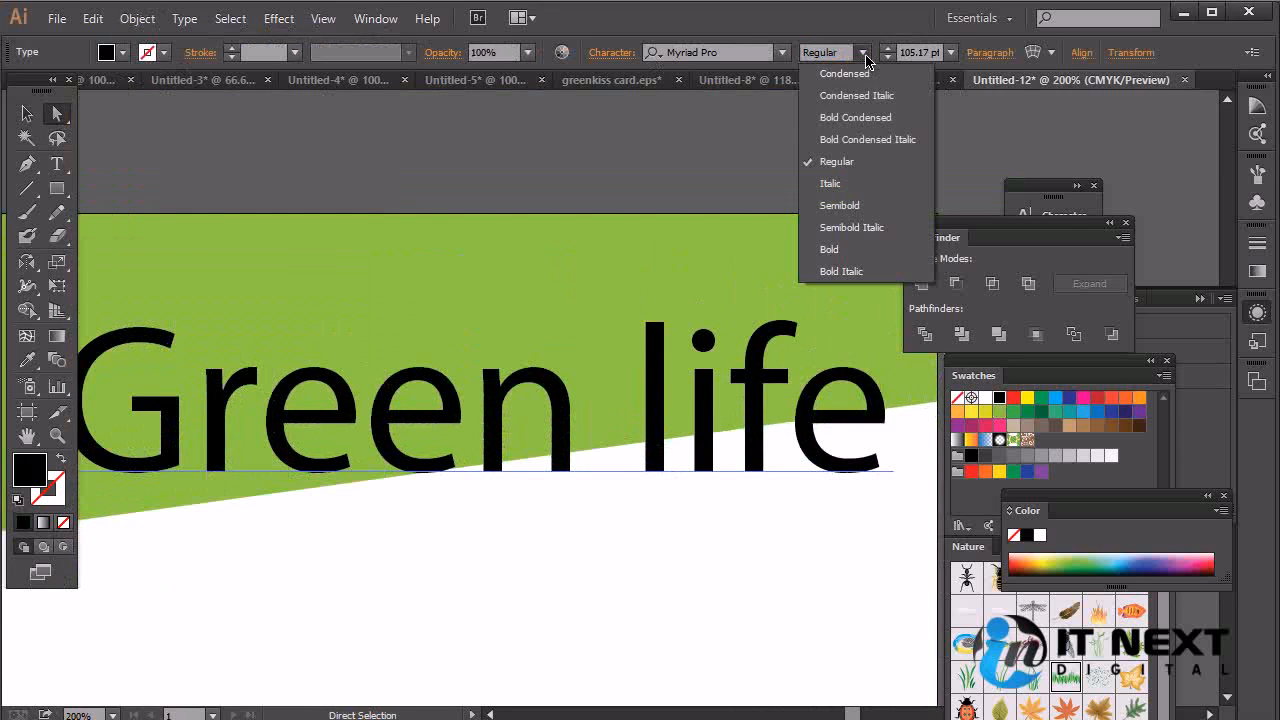
pyautogui.click(845, 246)
# Reduce the font size of the "Green life" text to 100 pt.
pyautogui.hotkey('ctrl', '-')
pyautogui.hotkey('ctrl', '-')
pyautogui.hotkey('ctrl', '-')
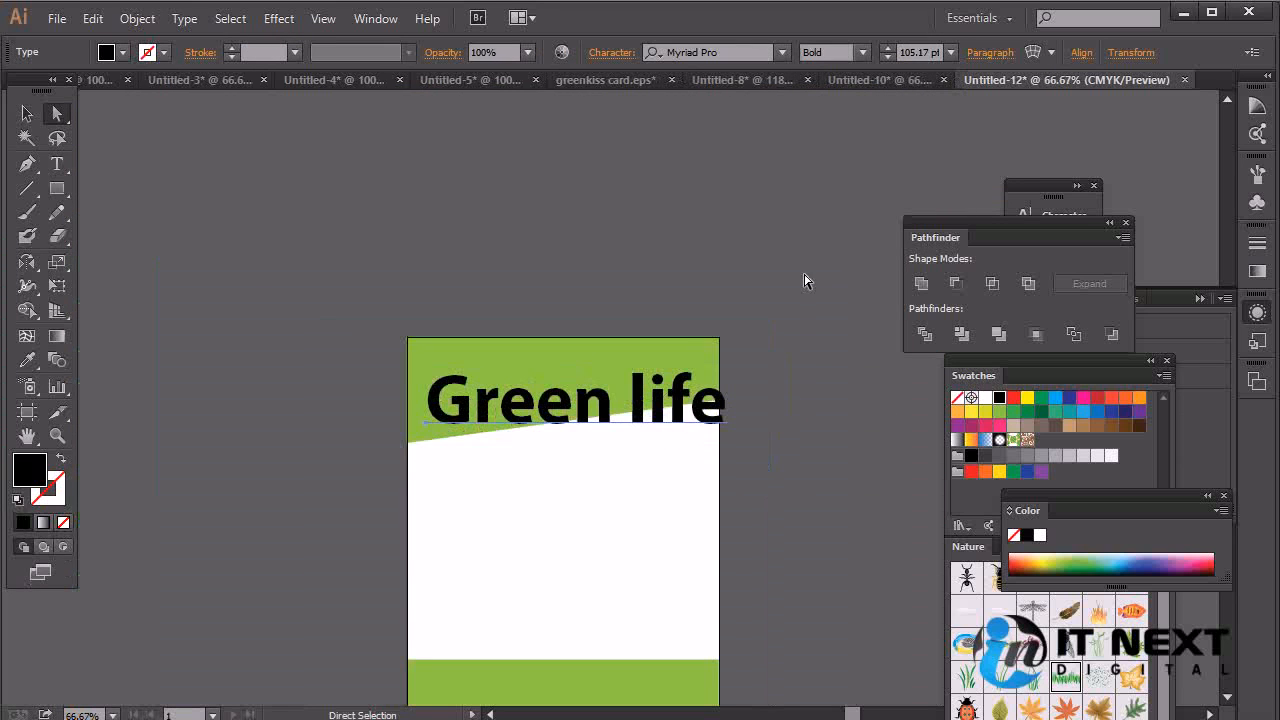
pyautogui.tripleClick(688, 412)
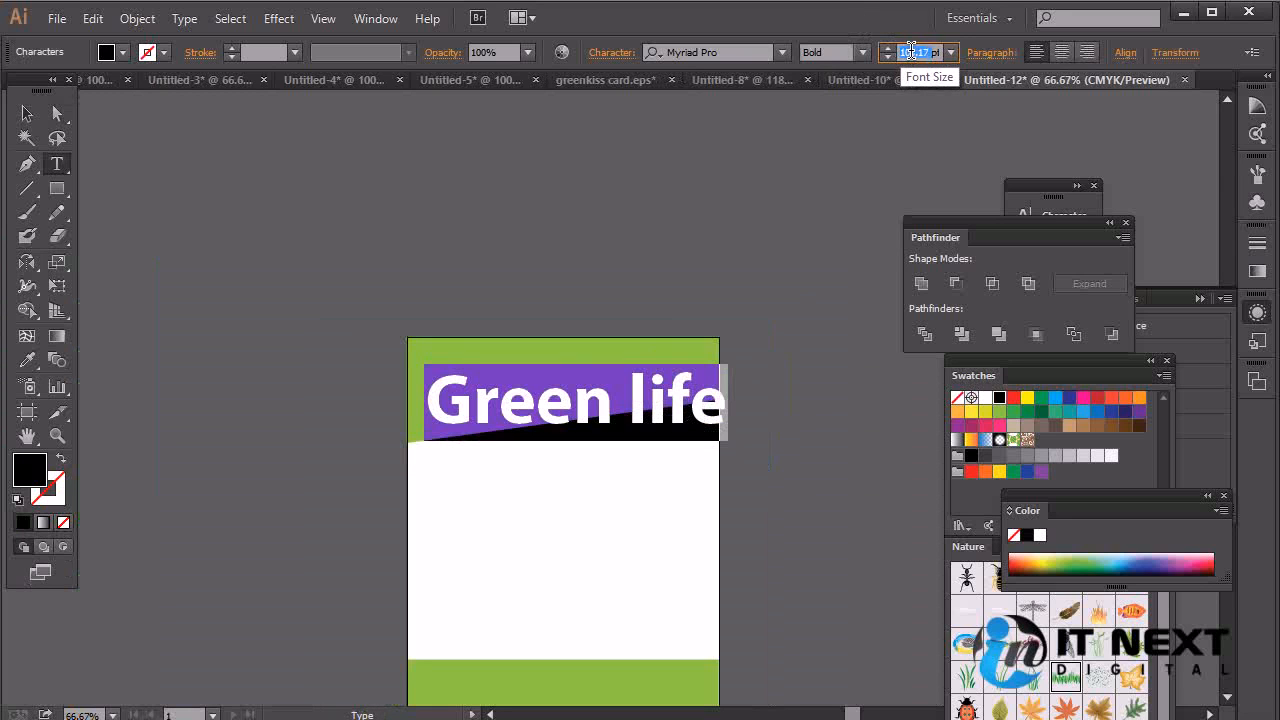
pyautogui.press('Return')
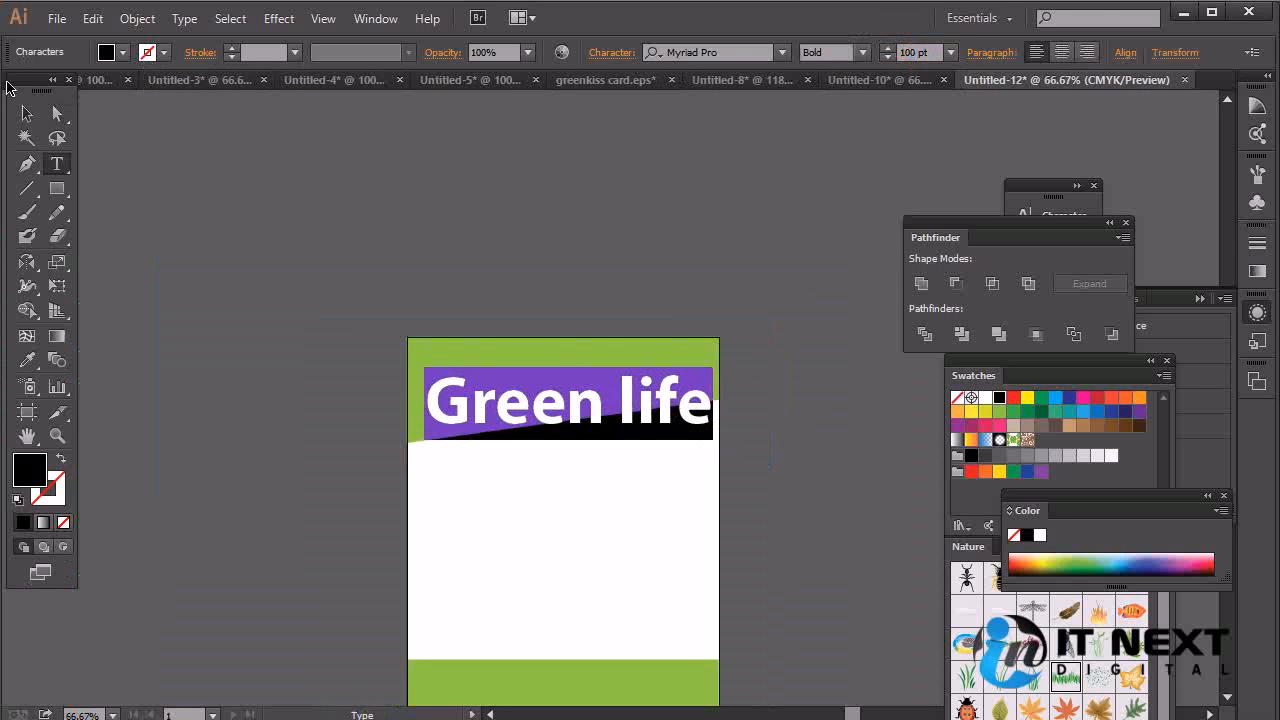
pyautogui.press('Escape')
# Centre the "Green life" text and green header horizontally on each other and nudge both left until the header fits the artboard's width.
pyautogui.keyDown('shift'); pyautogui.click(614, 346); pyautogui.keyUp('shift')
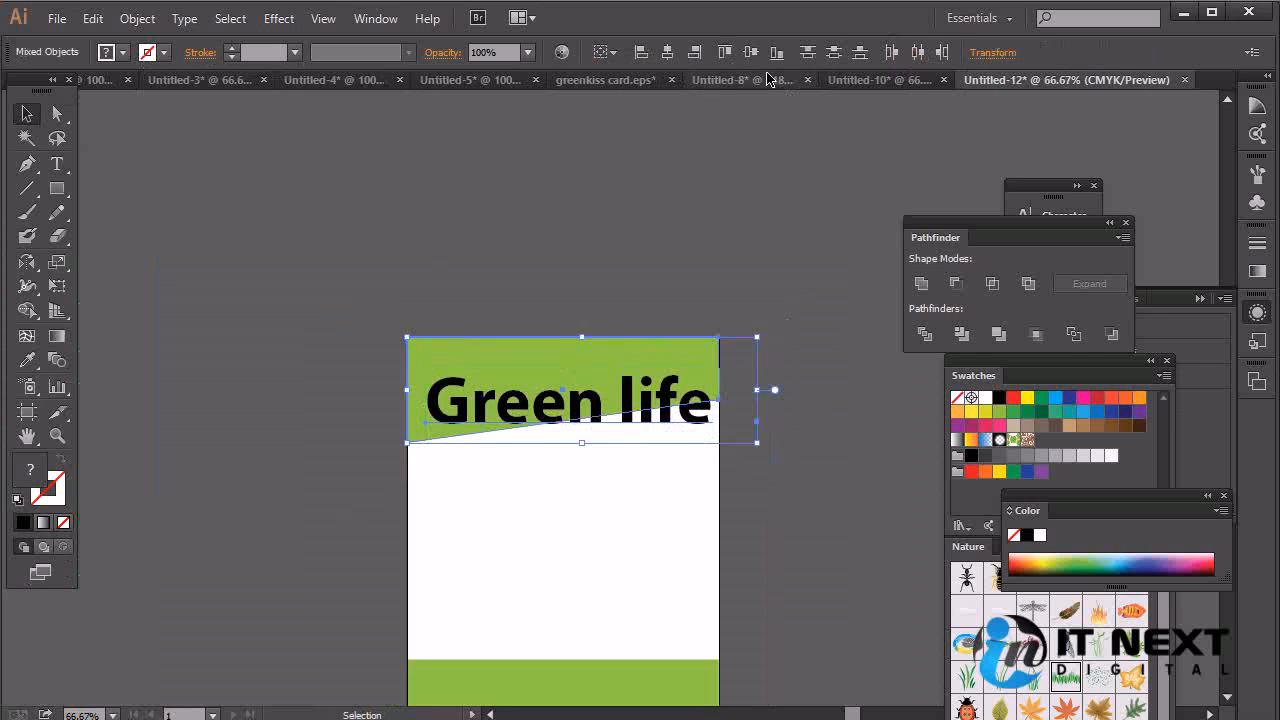
pyautogui.click(667, 52)
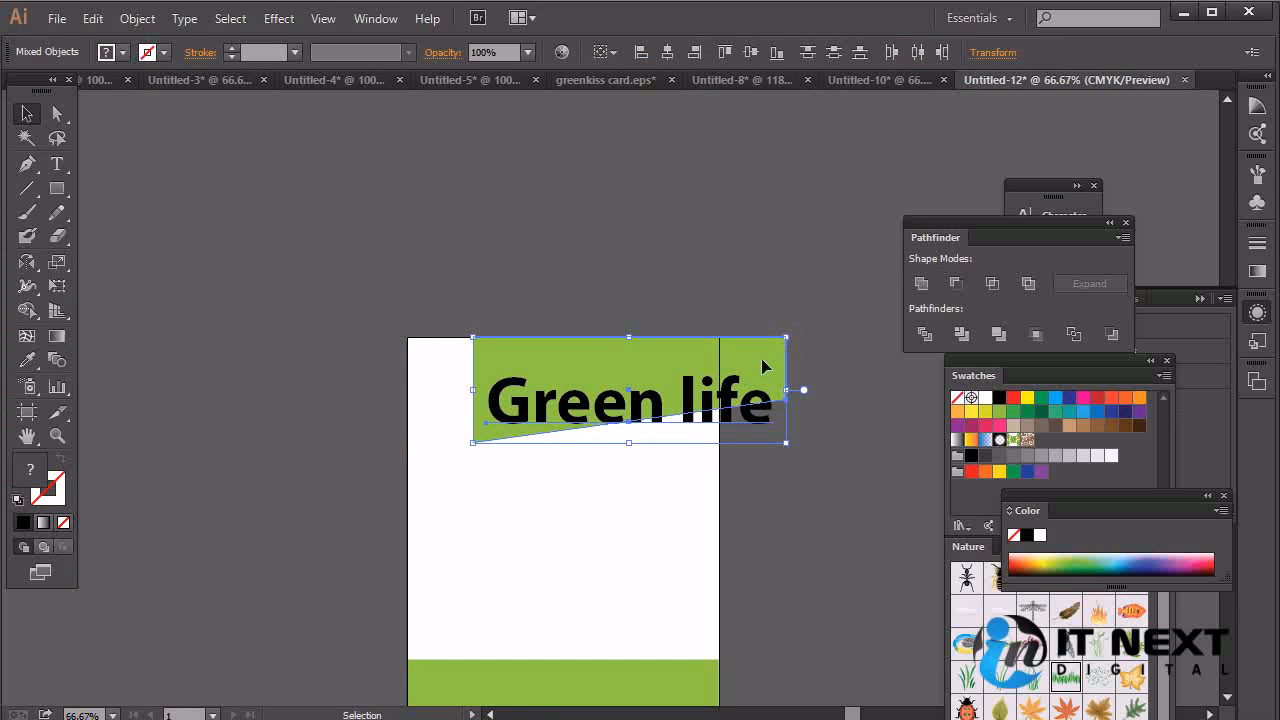
pyautogui.hotkey('shift', 'Left')
pyautogui.hotkey('shift', 'Left')
pyautogui.hotkey('shift', 'Left')
pyautogui.hotkey('shift', 'Left')
pyautogui.hotkey('shift', 'Left')
pyautogui.hotkey('shift', 'Left')
pyautogui.hotkey('shift', 'Left')
pyautogui.hotkey('shift', 'Left')
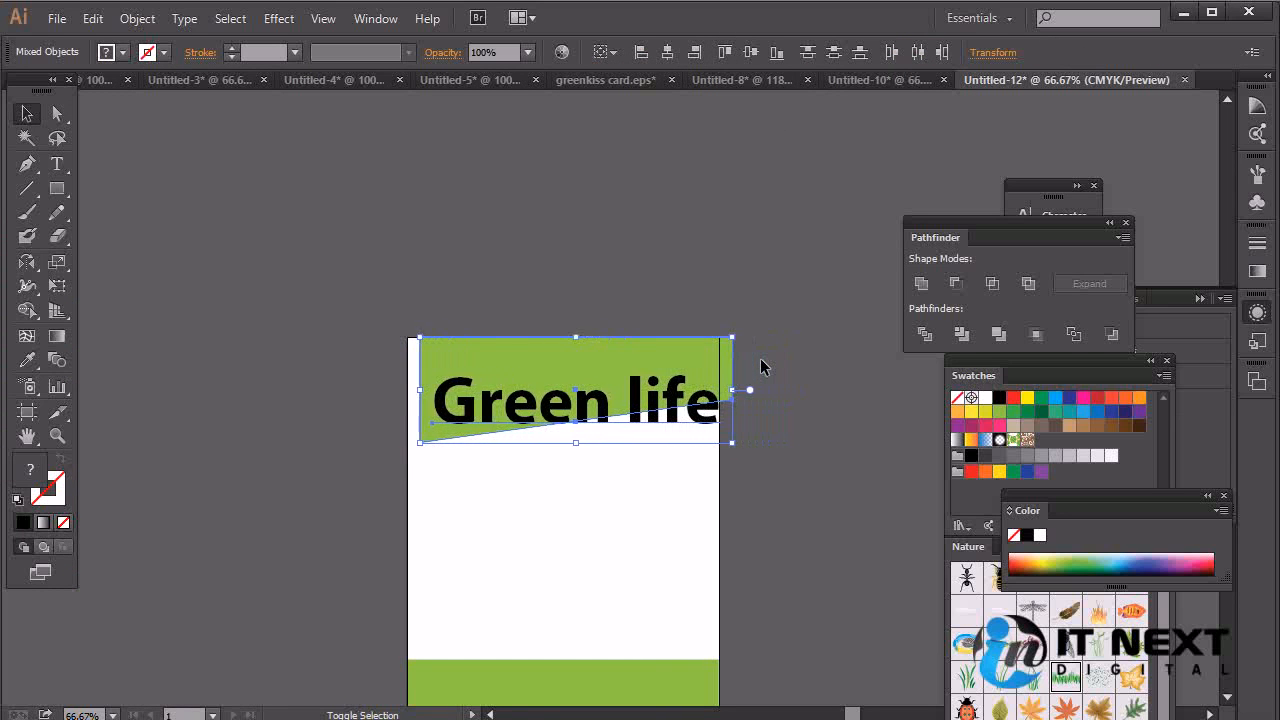
pyautogui.hotkey('shift', 'Left')
pyautogui.hotkey('shift', 'Left')
pyautogui.click(803, 514)
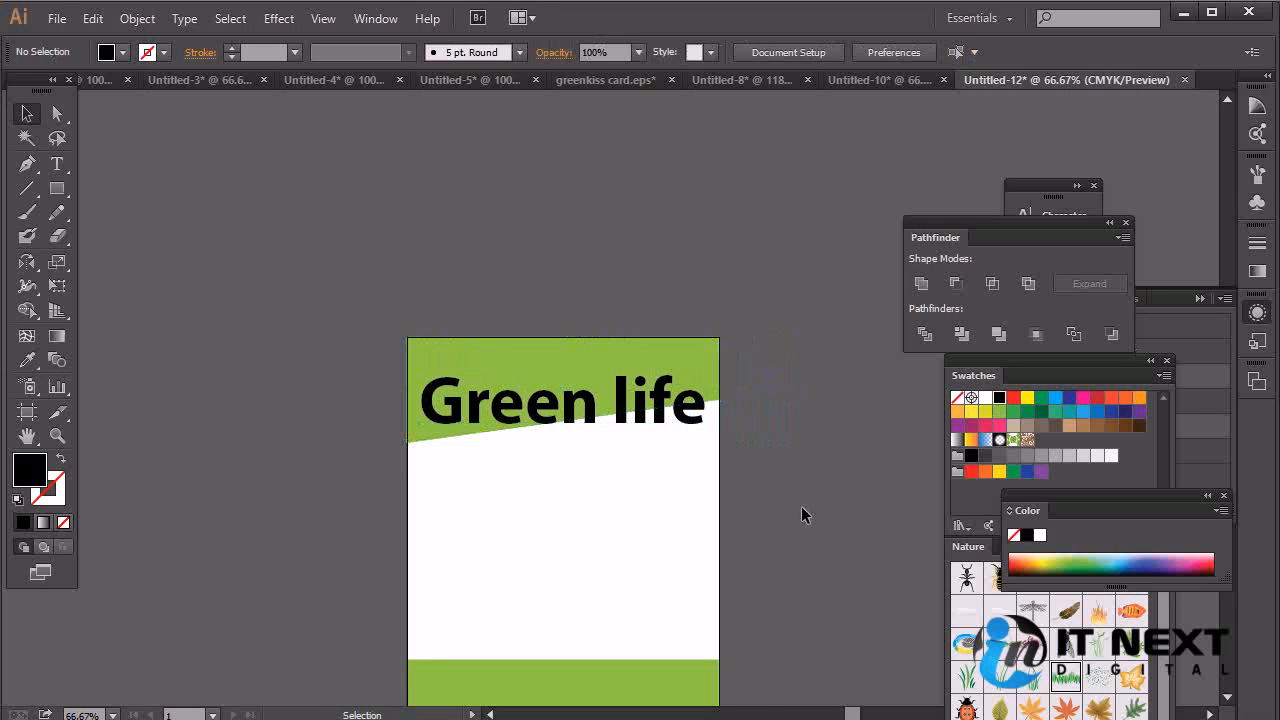
# Expand the "Green life" text into outlines.
pyautogui.hotkey('ctrl', '+')
pyautogui.hotkey('ctrl', '+')
pyautogui.click(704, 430)
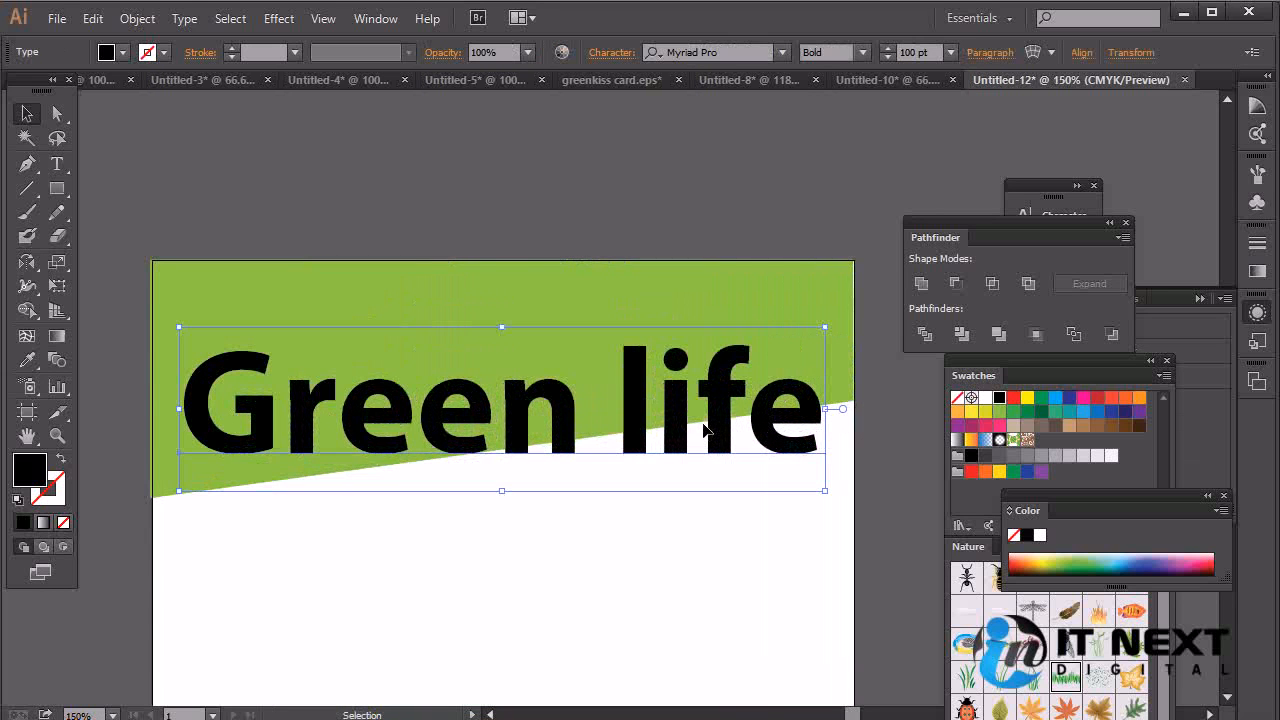
pyautogui.click(137, 18)
pyautogui.click(290, 232)
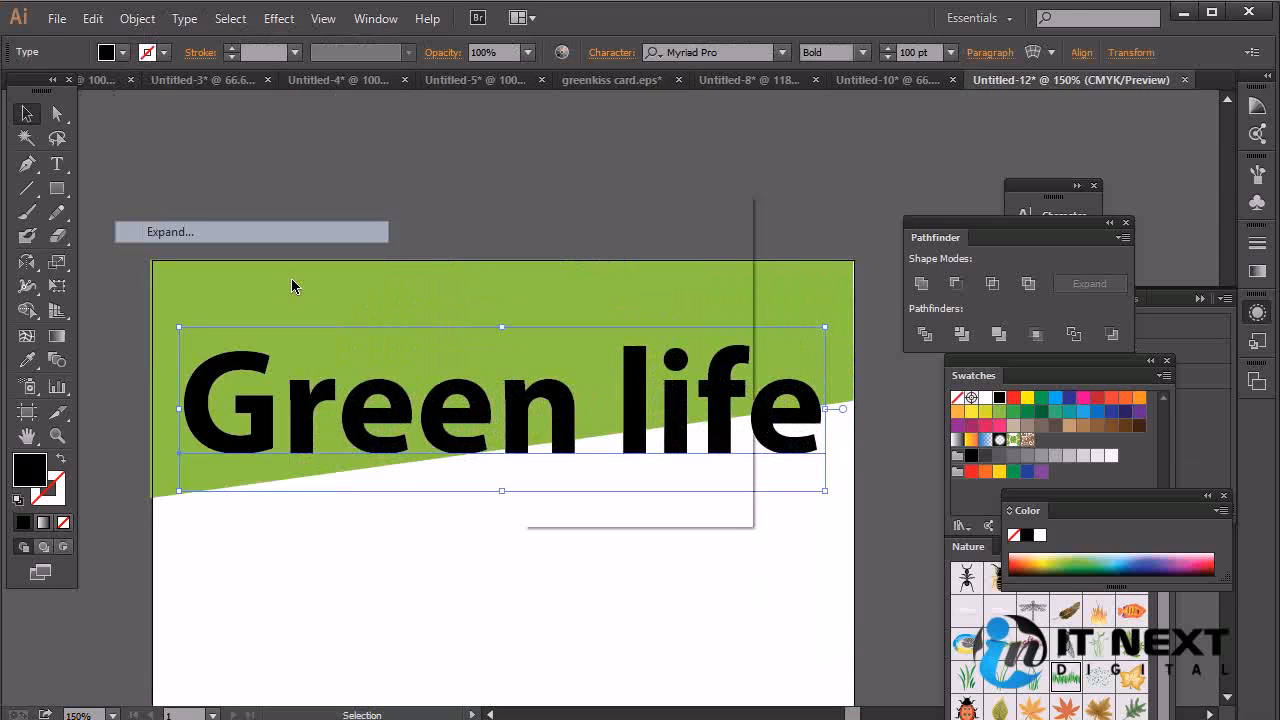
pyautogui.click(592, 480)
pyautogui.click(681, 586)
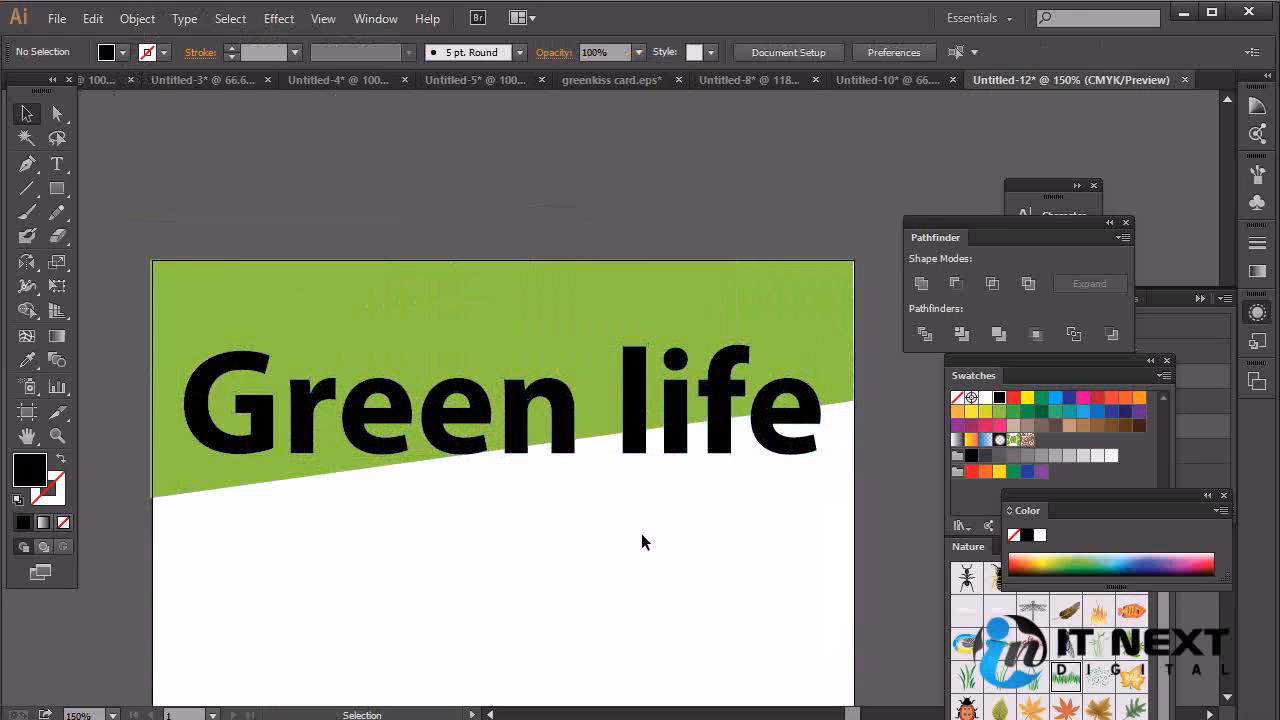
# Check the green header's top-right anchor against the artboard corner.
pyautogui.click(835, 325)
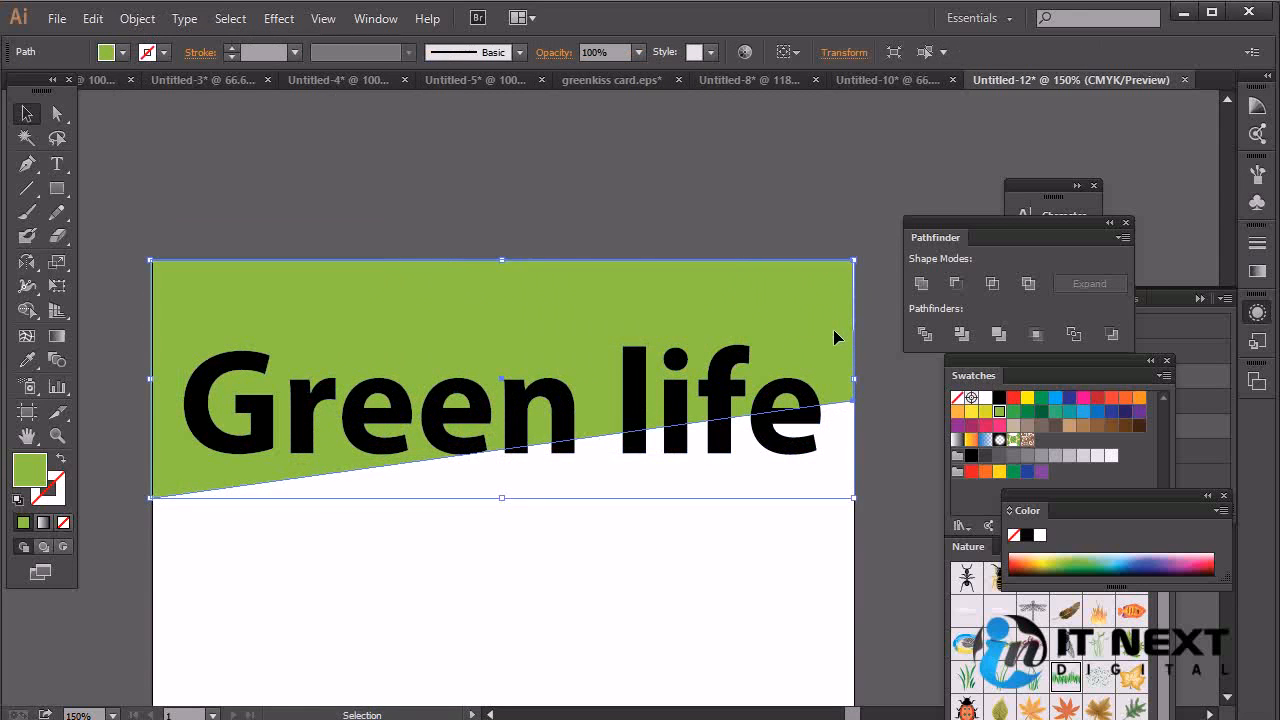
pyautogui.hotkey('ctrl', '+')
pyautogui.scroll(3, 421, 322)
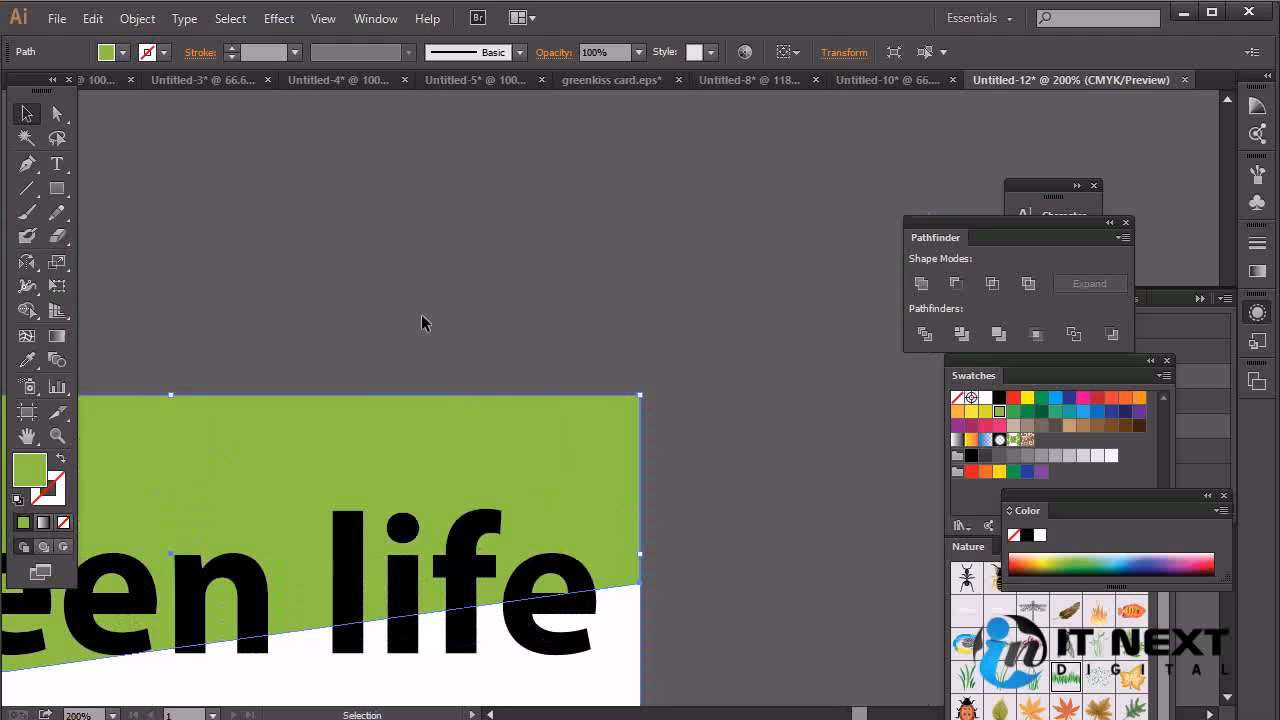
pyautogui.click(57, 113)
pyautogui.click(694, 378)
pyautogui.click(640, 397)
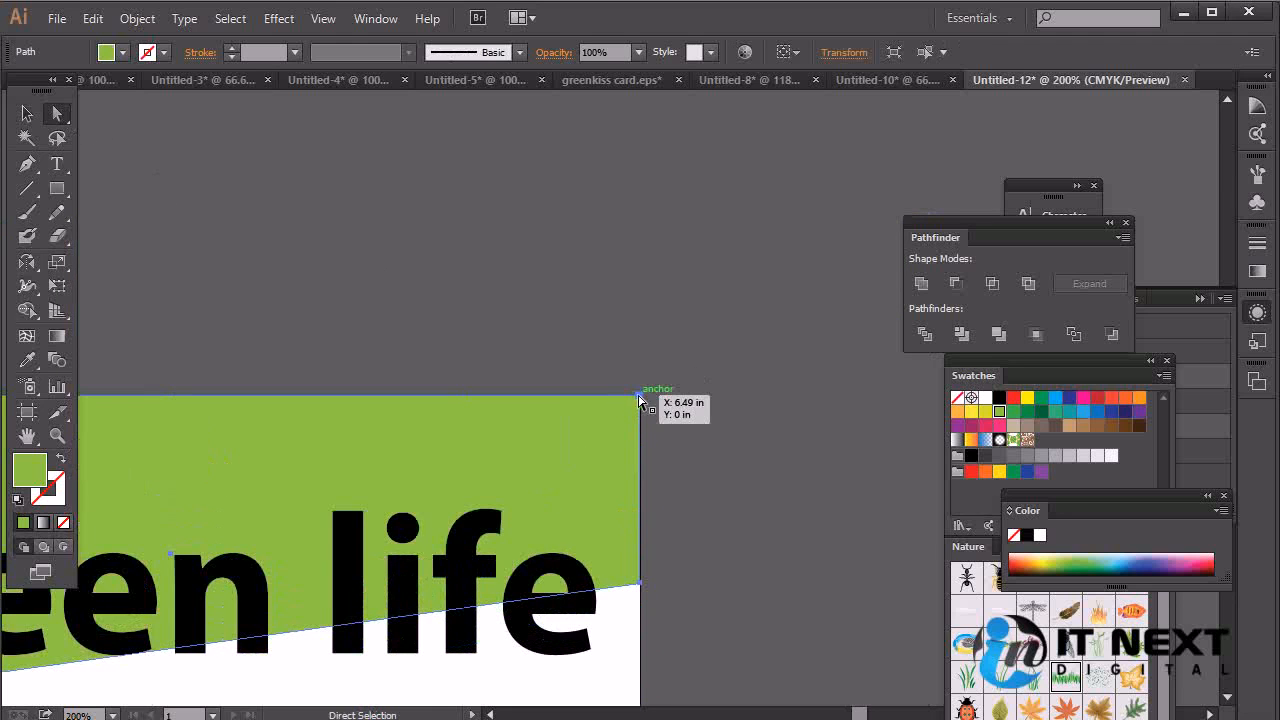
pyautogui.click(640, 397)
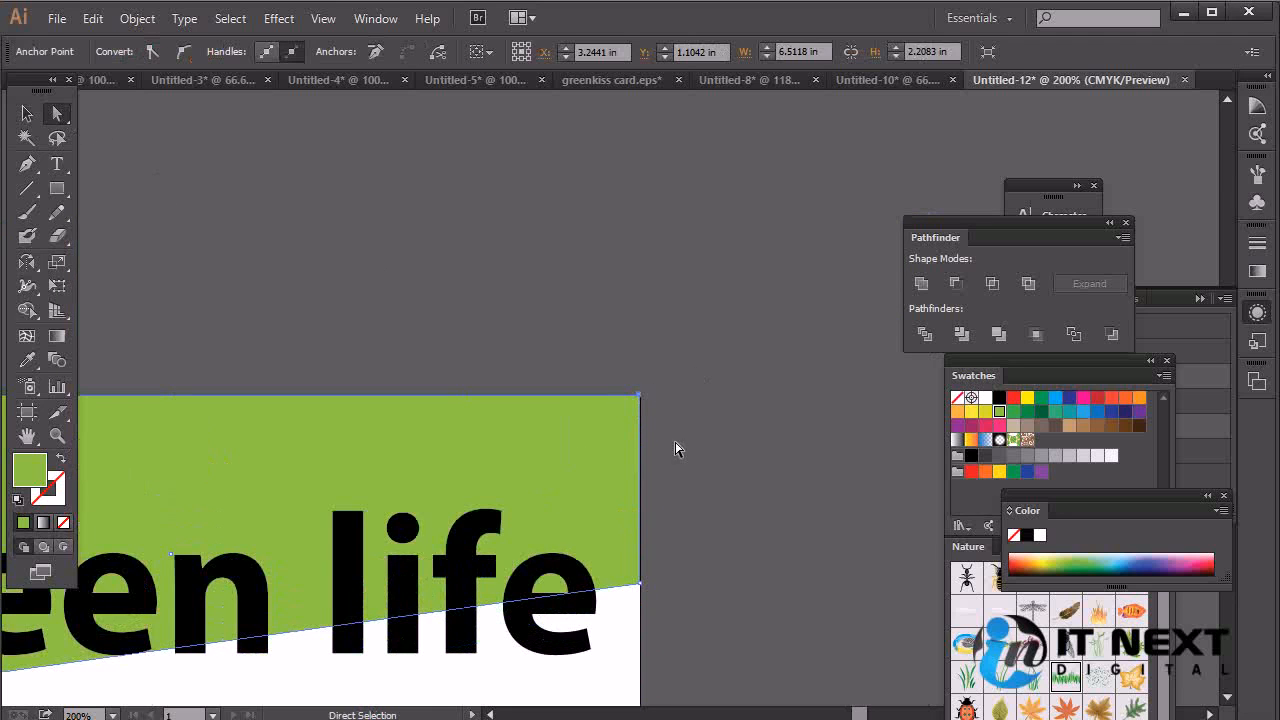
pyautogui.click(752, 511)
pyautogui.scroll(-3, 723, 528)
pyautogui.hscroll(-4, 808, 451)
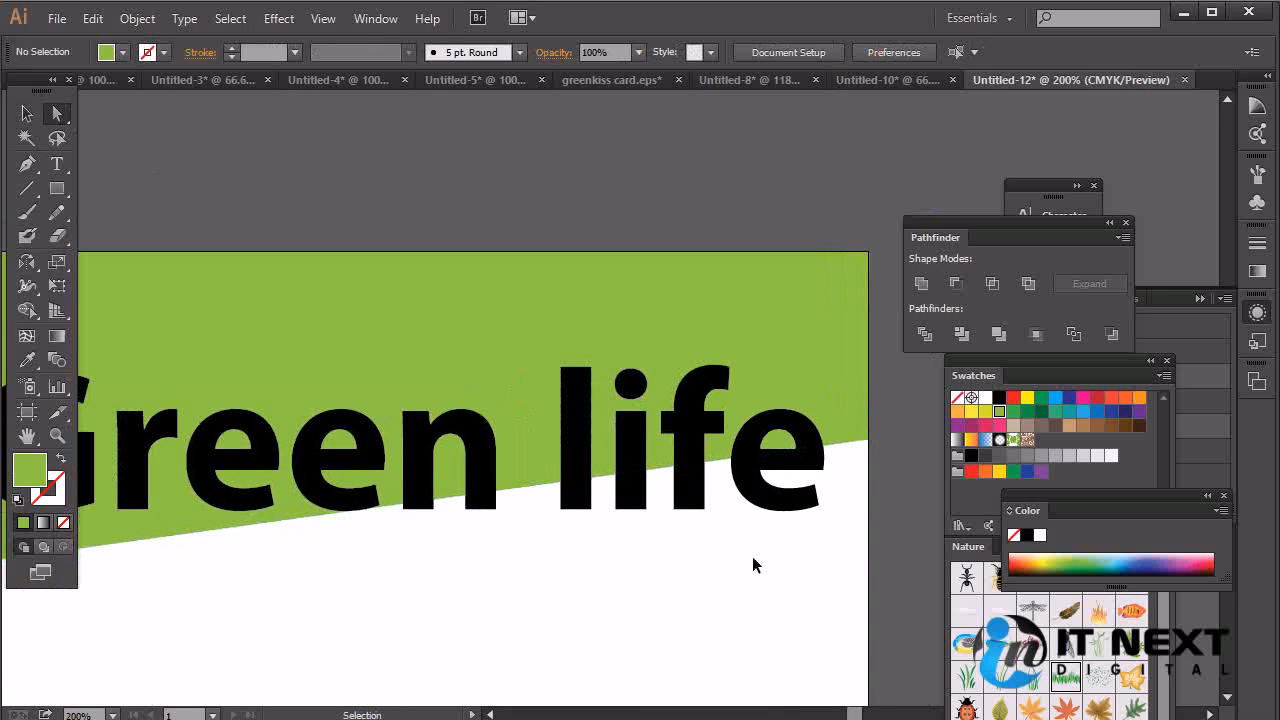
# Divide the "Green life" outlines and the green header along their overlaps with Pathfinder.
pyautogui.hotkey('ctrl', '1')
pyautogui.click(666, 366)
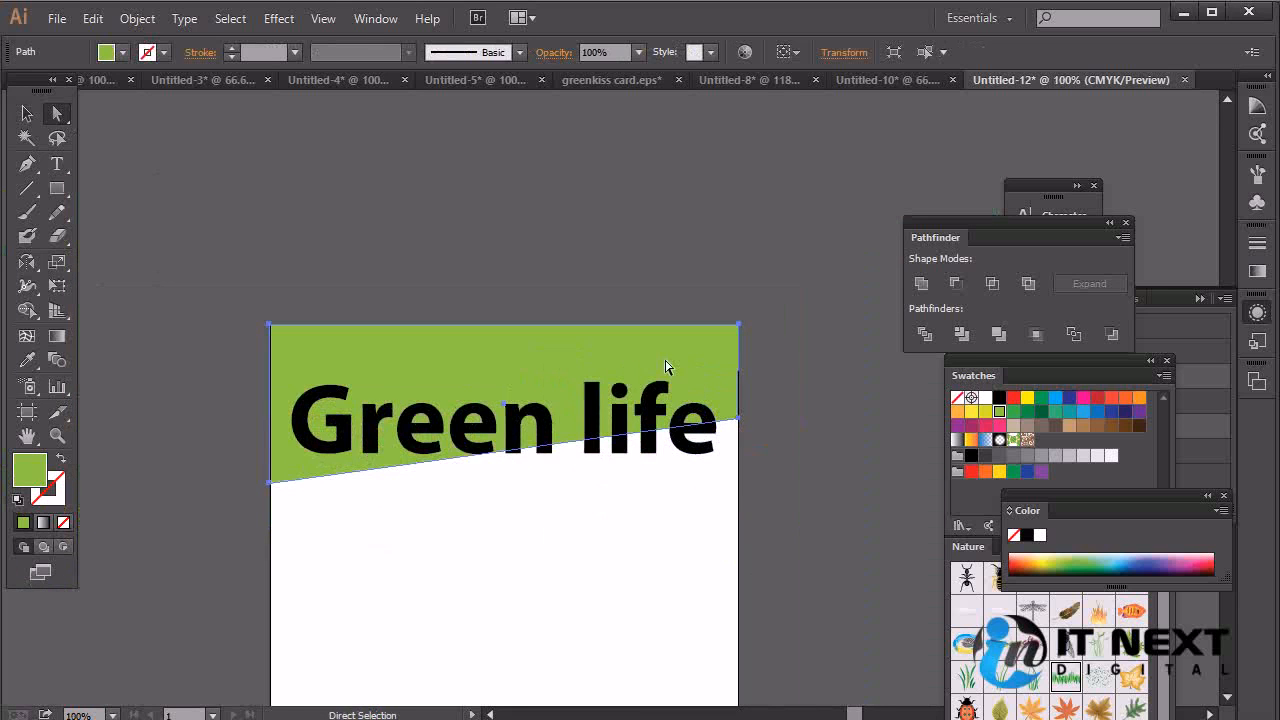
pyautogui.moveTo(805, 284); pyautogui.dragTo(214, 588)
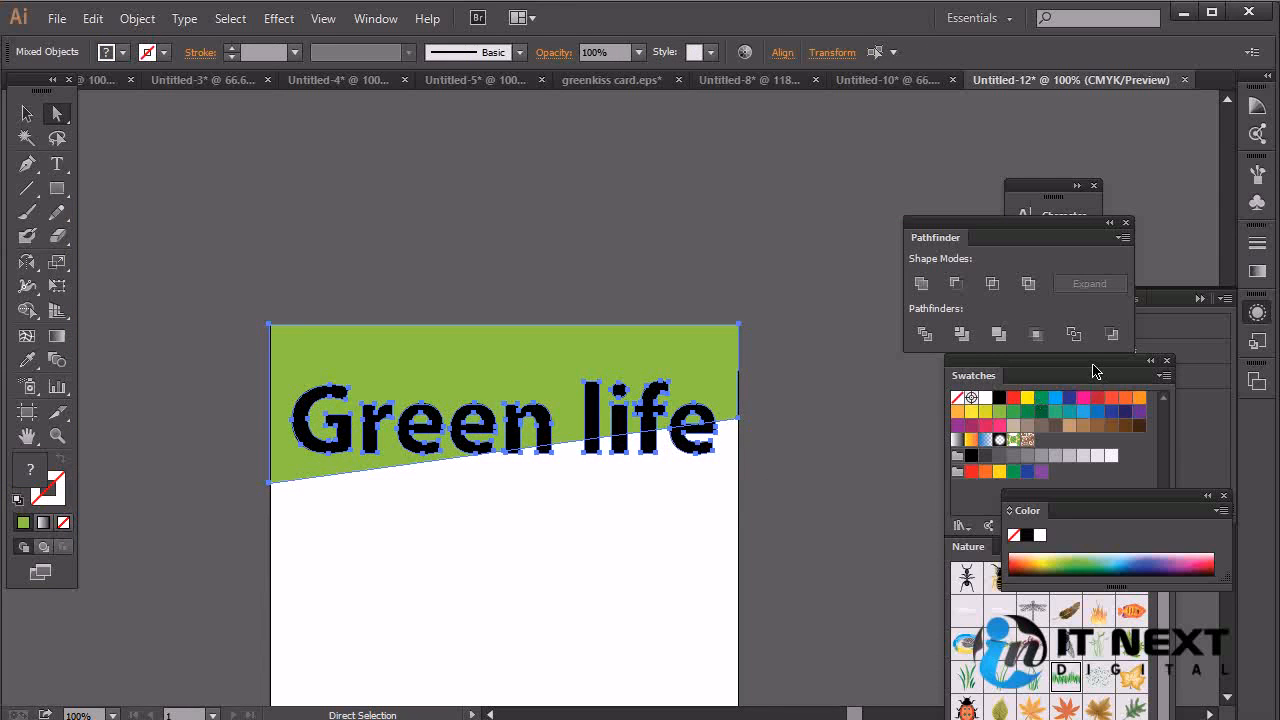
pyautogui.click(926, 336)
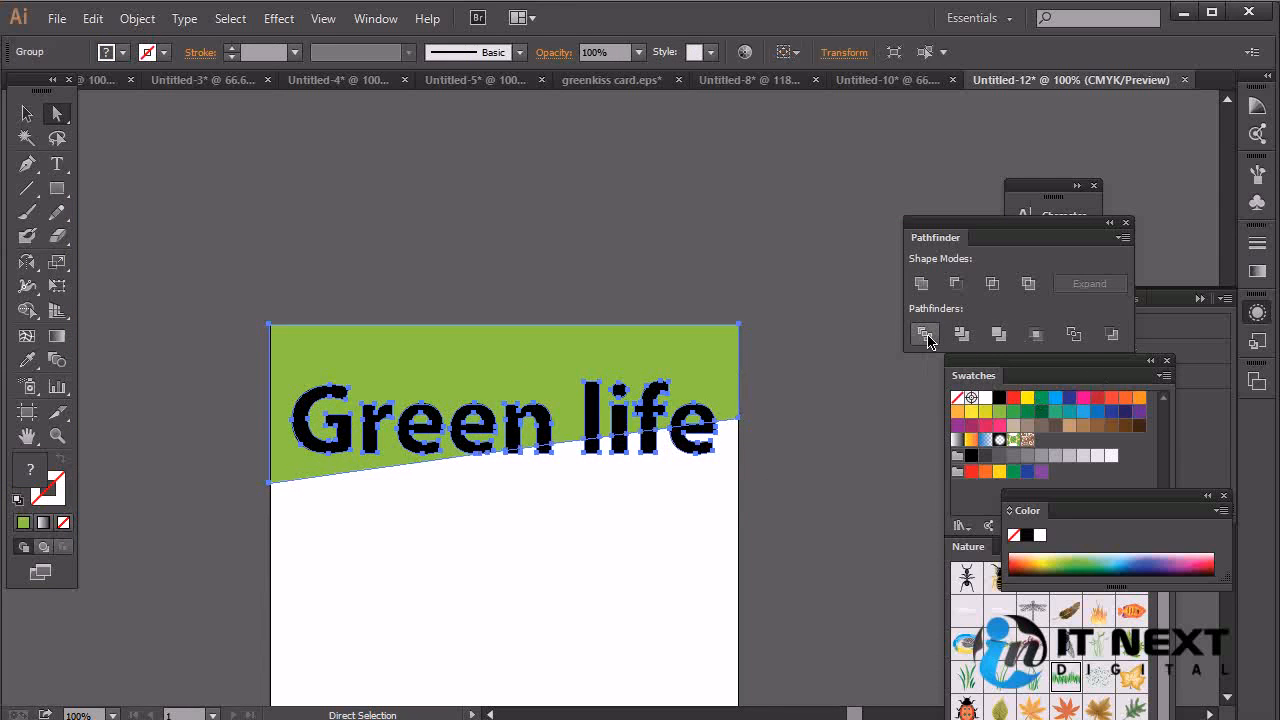
pyautogui.click(764, 454)
pyautogui.hotkey('ctrl', '+')
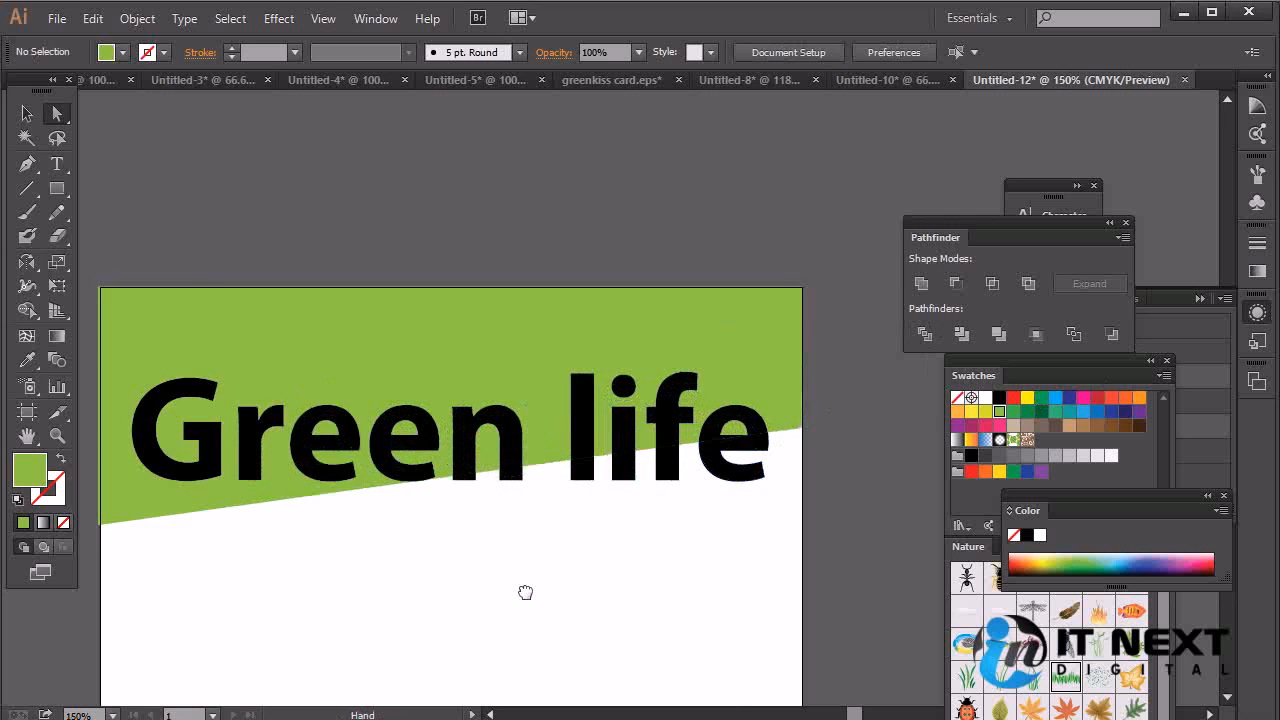
pyautogui.moveTo(663, 499); pyautogui.dragTo(733, 451)
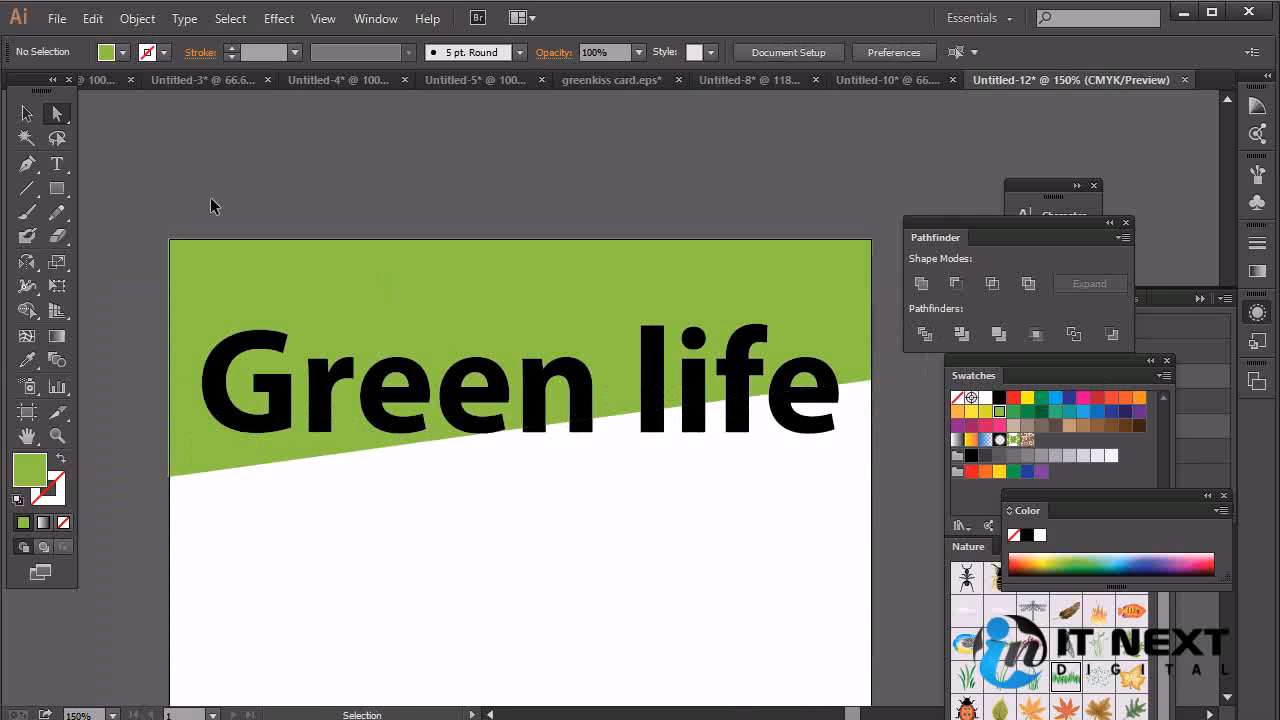
pyautogui.hotkey('ctrl', '+')
pyautogui.moveTo(379, 534); pyautogui.dragTo(278, 481)
pyautogui.click(470, 409)
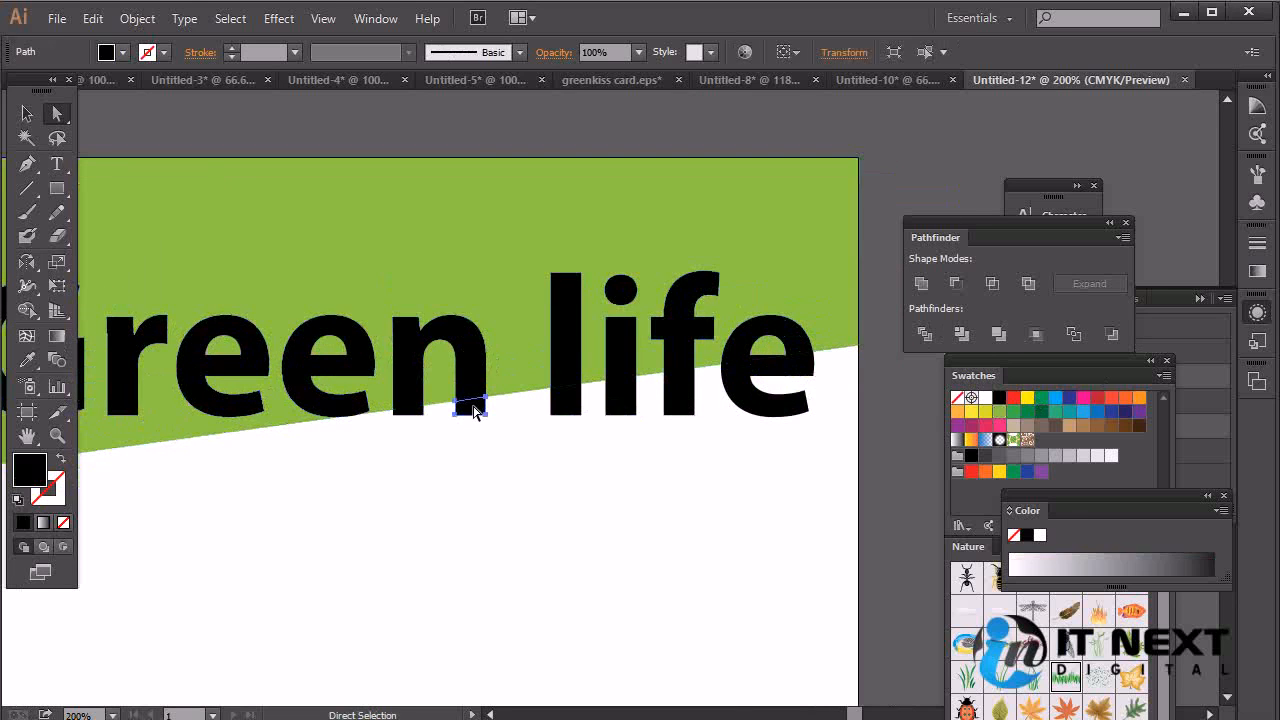
pyautogui.click(417, 413)
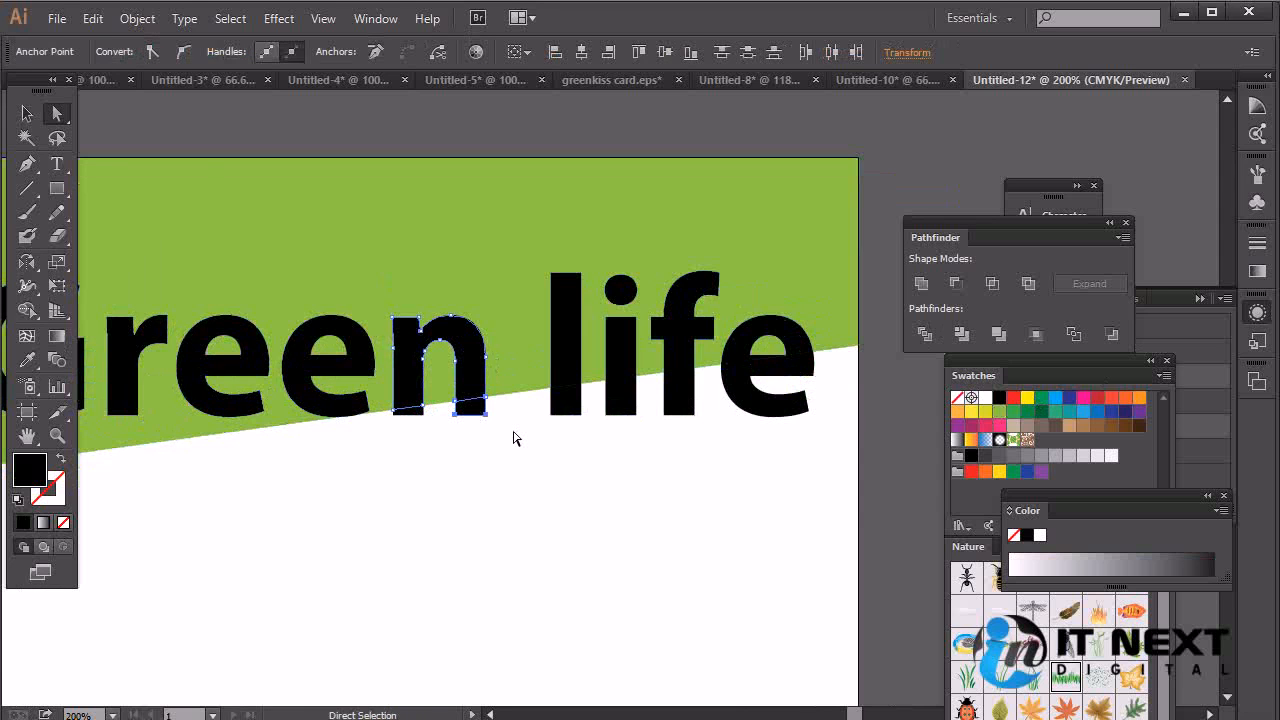
# Fill the parts of the letters n, l, i, f and e below the slanted edge with the header's green, using the Eyedropper.
pyautogui.hotkey('ctrl', '+')
pyautogui.hotkey('ctrl', '+')
pyautogui.click(370, 596)
pyautogui.click(214, 423)
pyautogui.keyDown('shift'); pyautogui.click(343, 428); pyautogui.keyUp('shift')
pyautogui.keyDown('shift'); pyautogui.click(505, 407); pyautogui.keyUp('shift')
pyautogui.keyDown('shift'); pyautogui.click(620, 397); pyautogui.keyUp('shift')
pyautogui.keyDown('shift'); pyautogui.click(737, 391); pyautogui.keyUp('shift')
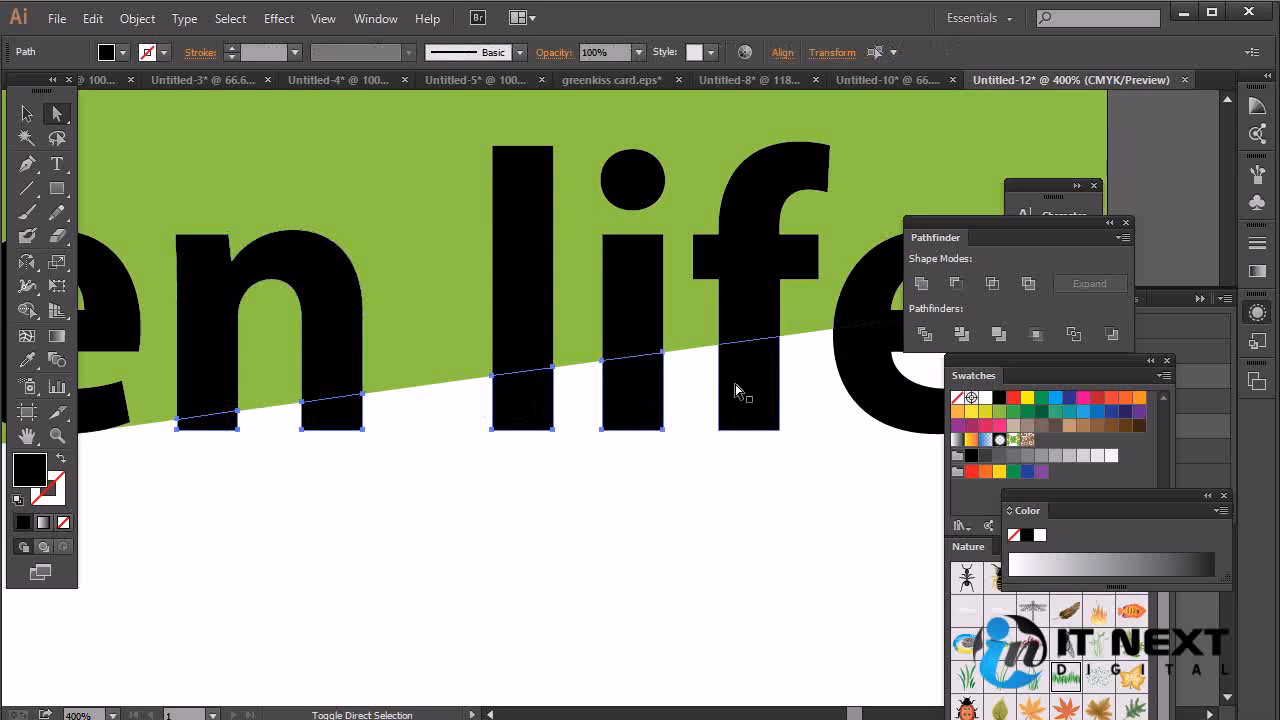
pyautogui.moveTo(777, 491); pyautogui.dragTo(525, 586)
pyautogui.keyDown('shift'); pyautogui.click(608, 523); pyautogui.keyUp('shift')
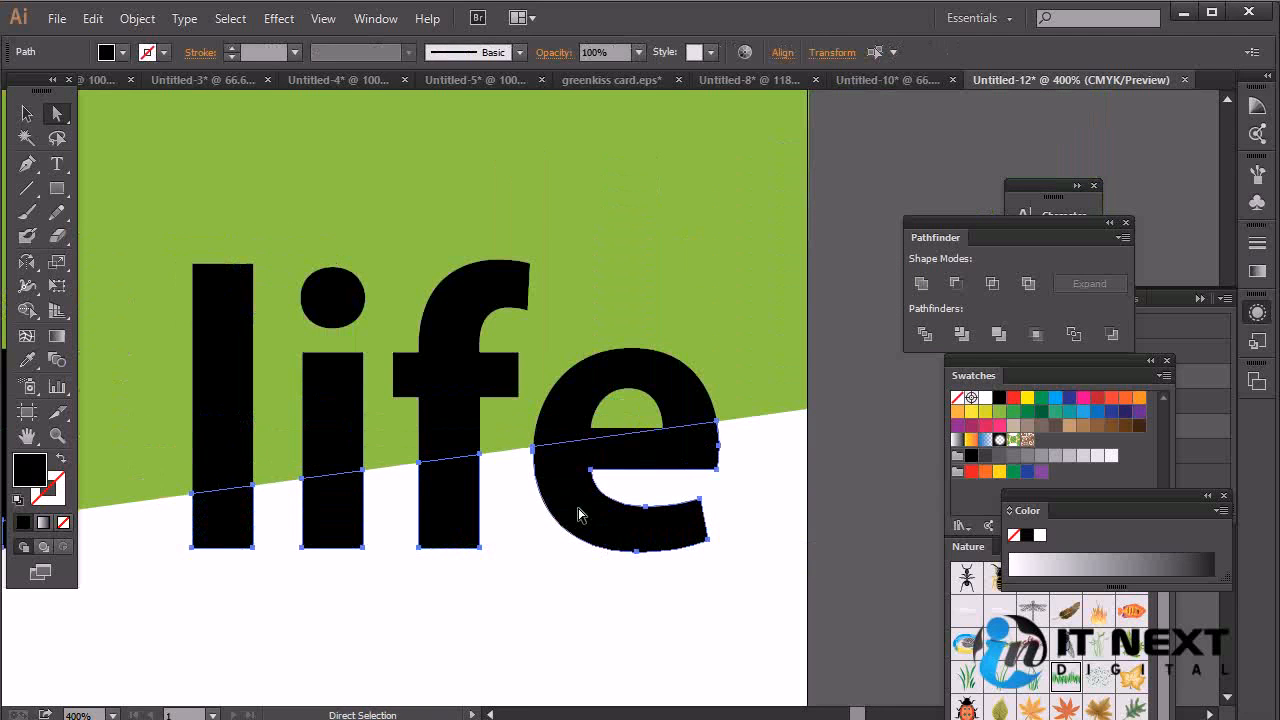
pyautogui.keyDown('shift'); pyautogui.click(443, 357); pyautogui.keyUp('shift')
pyautogui.press('i')
pyautogui.click(651, 251)
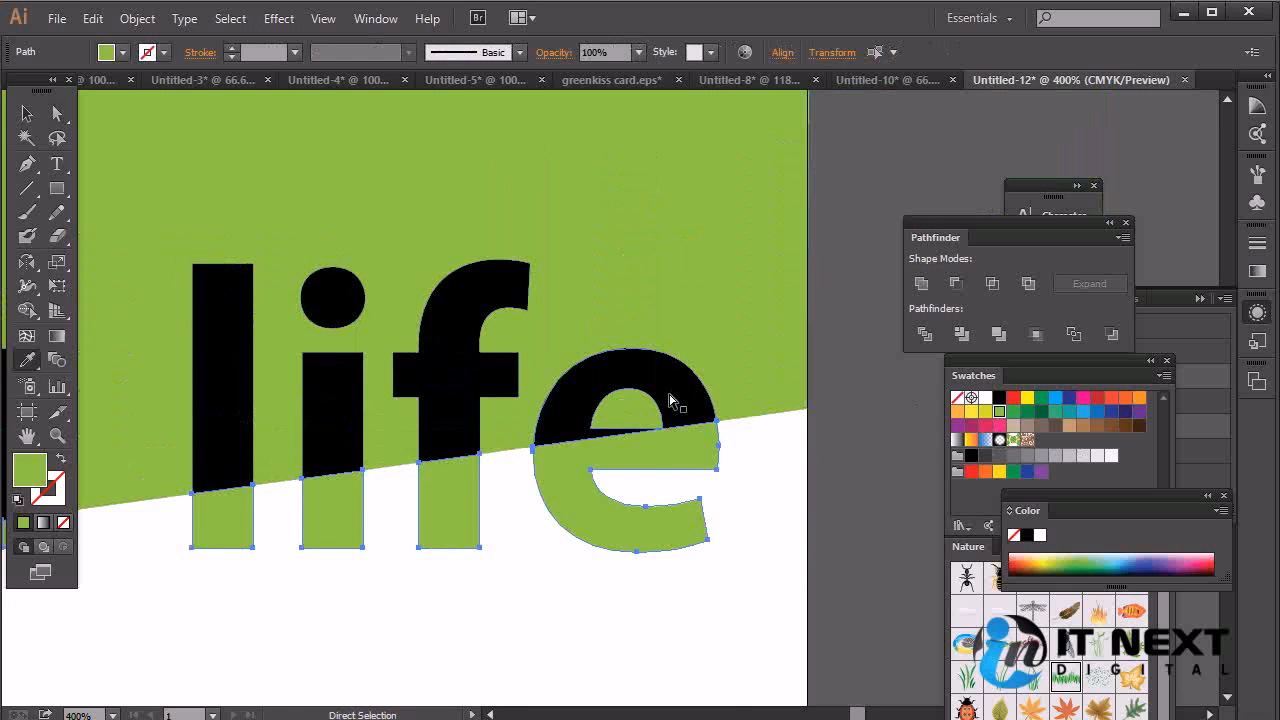
# Fill all the black letter parts of "Green life" inside the green header with white (ffffff).
pyautogui.hotkey('ctrl', '-')
pyautogui.hotkey('ctrl', '-')
pyautogui.hotkey('ctrl', '-')
pyautogui.click(27, 113)
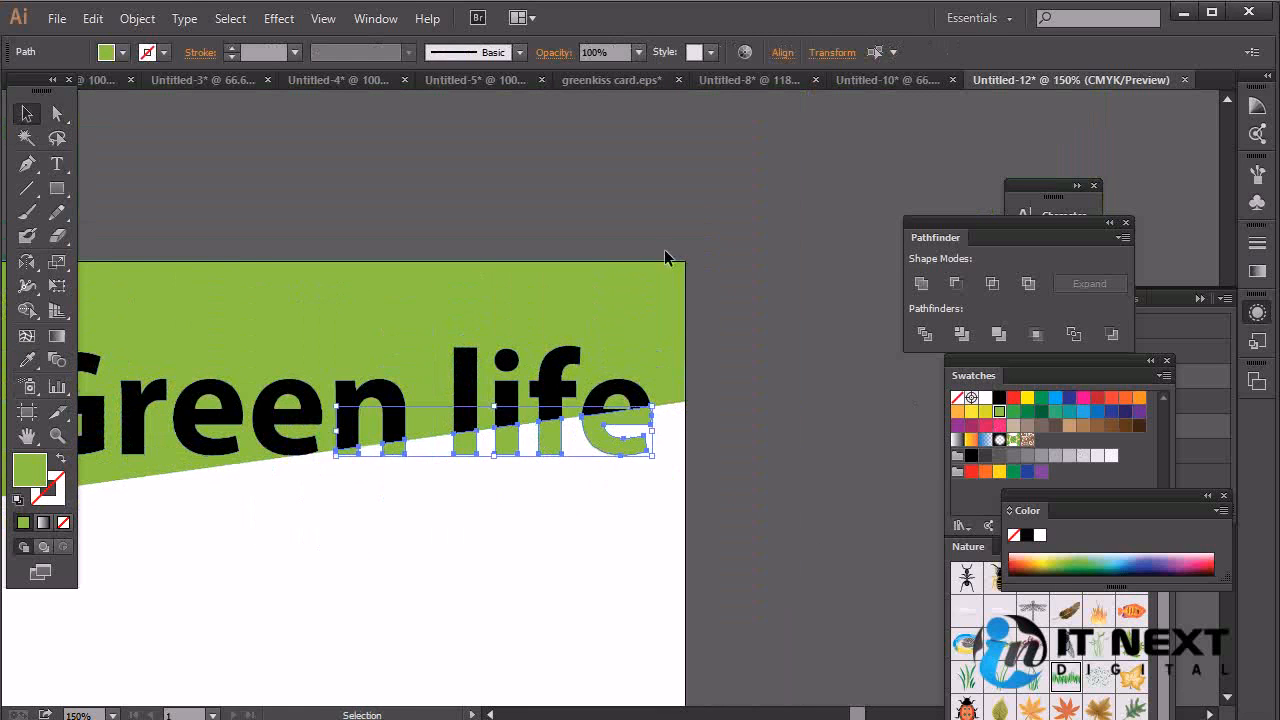
pyautogui.click(411, 531)
pyautogui.moveTo(411, 531); pyautogui.dragTo(660, 528)
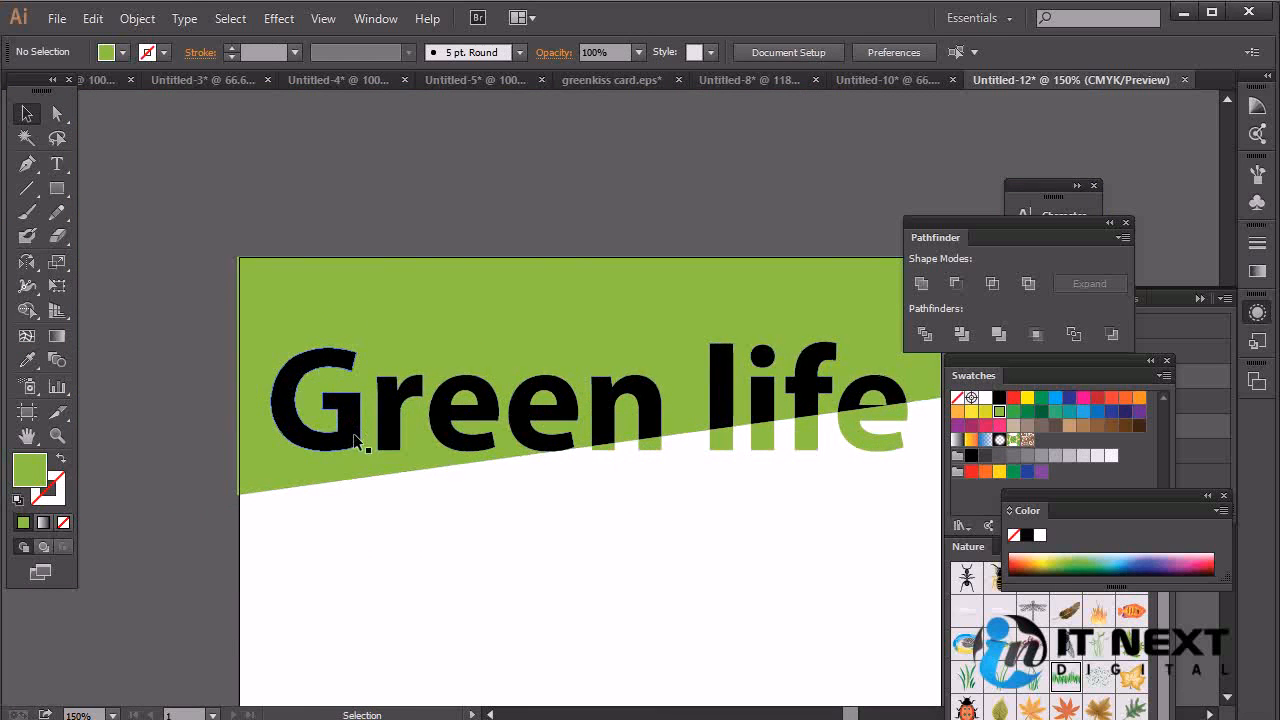
pyautogui.click(57, 113)
pyautogui.click(352, 403)
pyautogui.keyDown('shift'); pyautogui.click(388, 442); pyautogui.keyUp('shift')
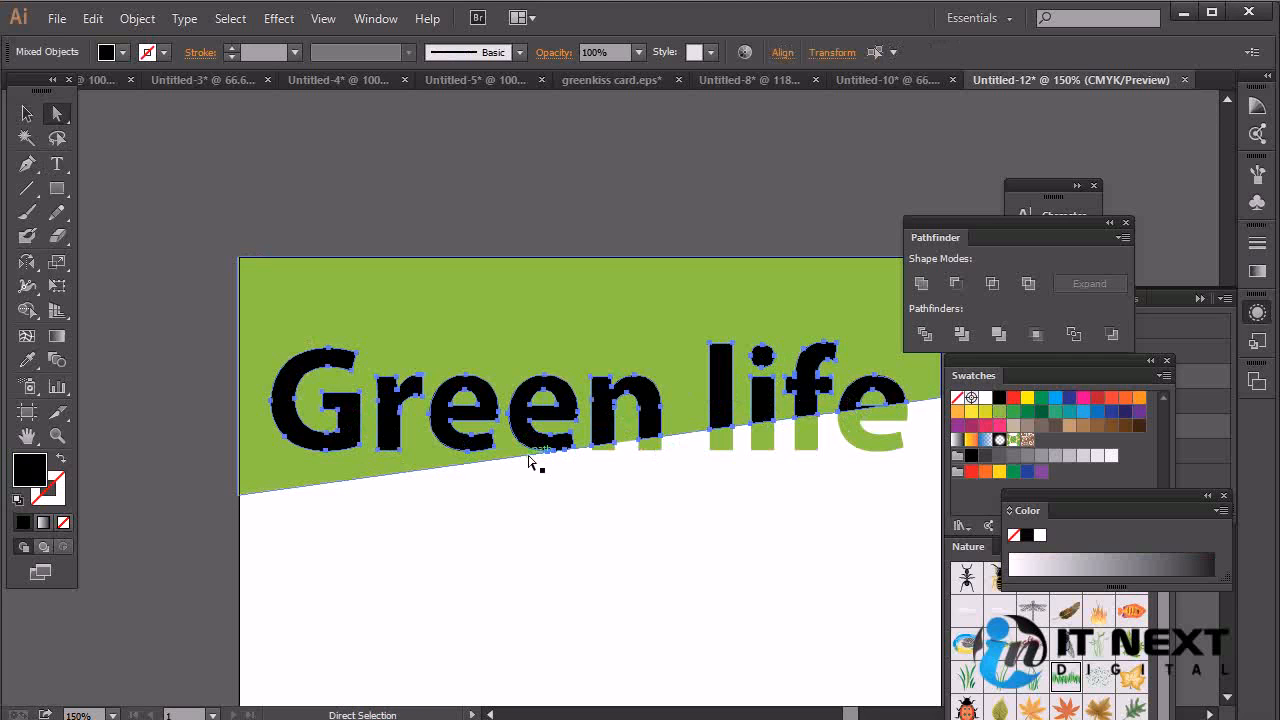
pyautogui.doubleClick(30, 468)
pyautogui.write('ffffff')
pyautogui.click(878, 349)
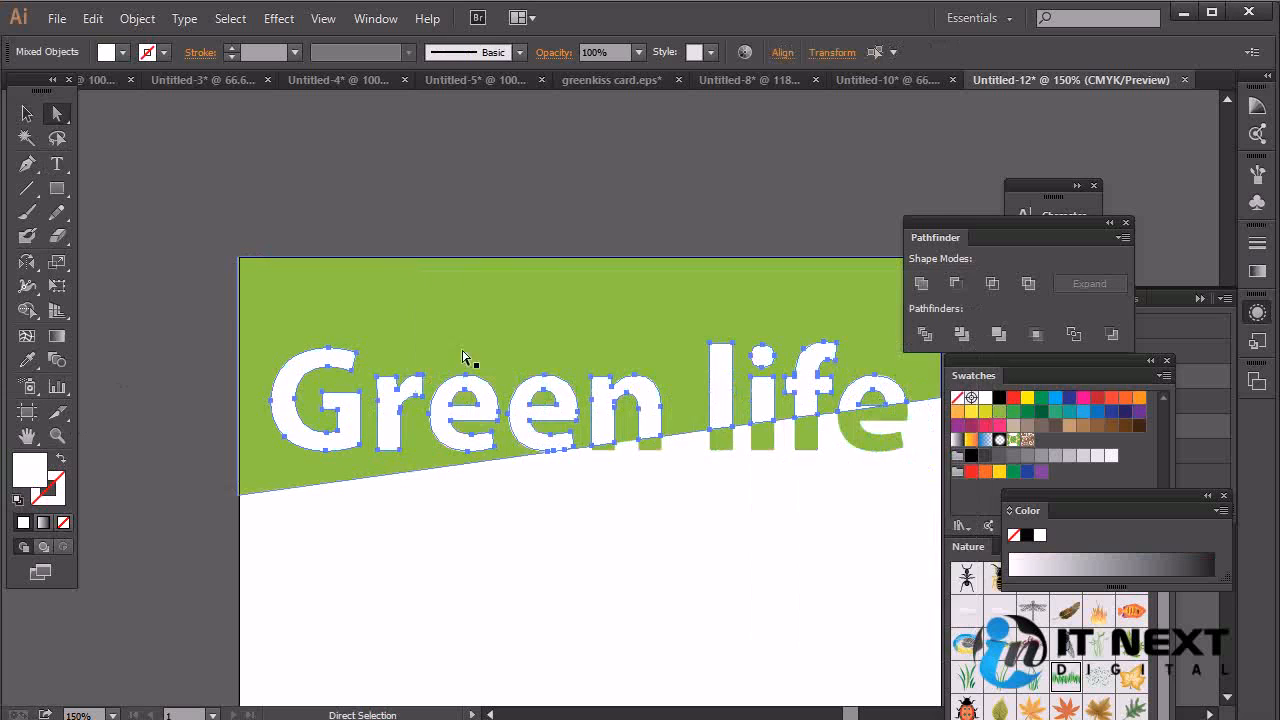
pyautogui.click(28, 114)
pyautogui.click(466, 146)
# Add the point text "start a green world with tree" below the "Green life" title.
pyautogui.moveTo(562, 410); pyautogui.dragTo(482, 288)
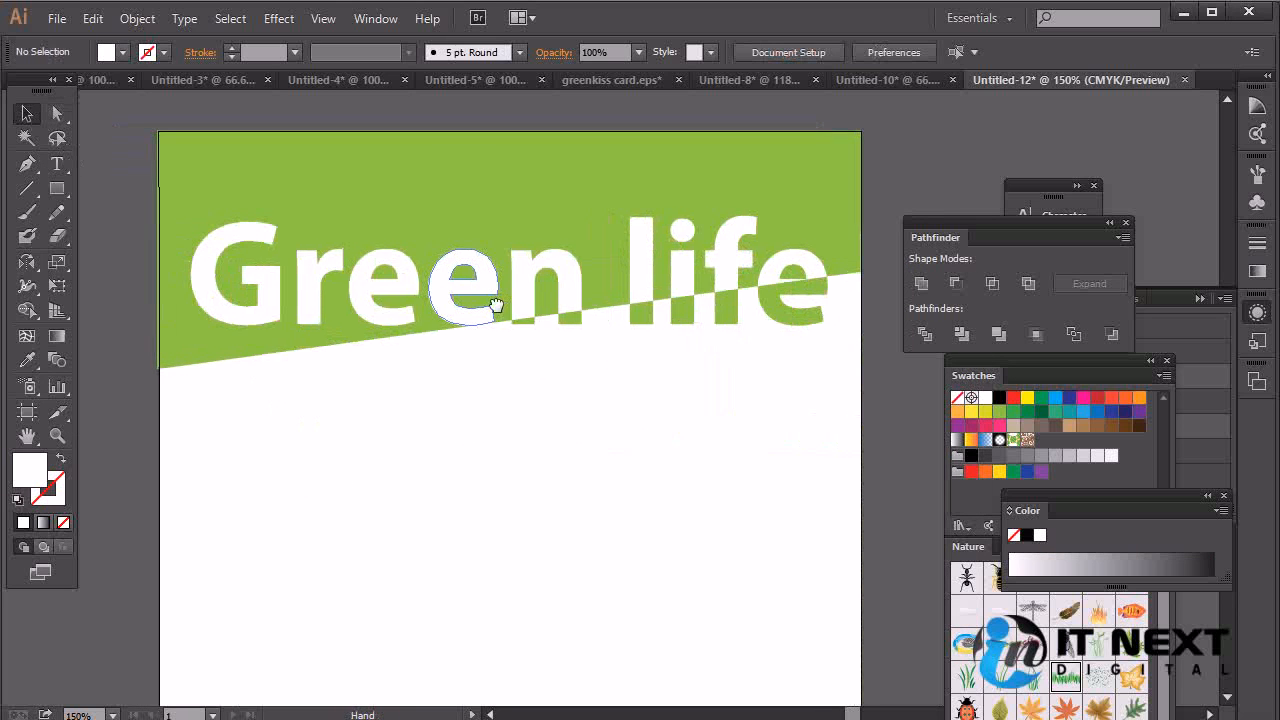
pyautogui.press('t')
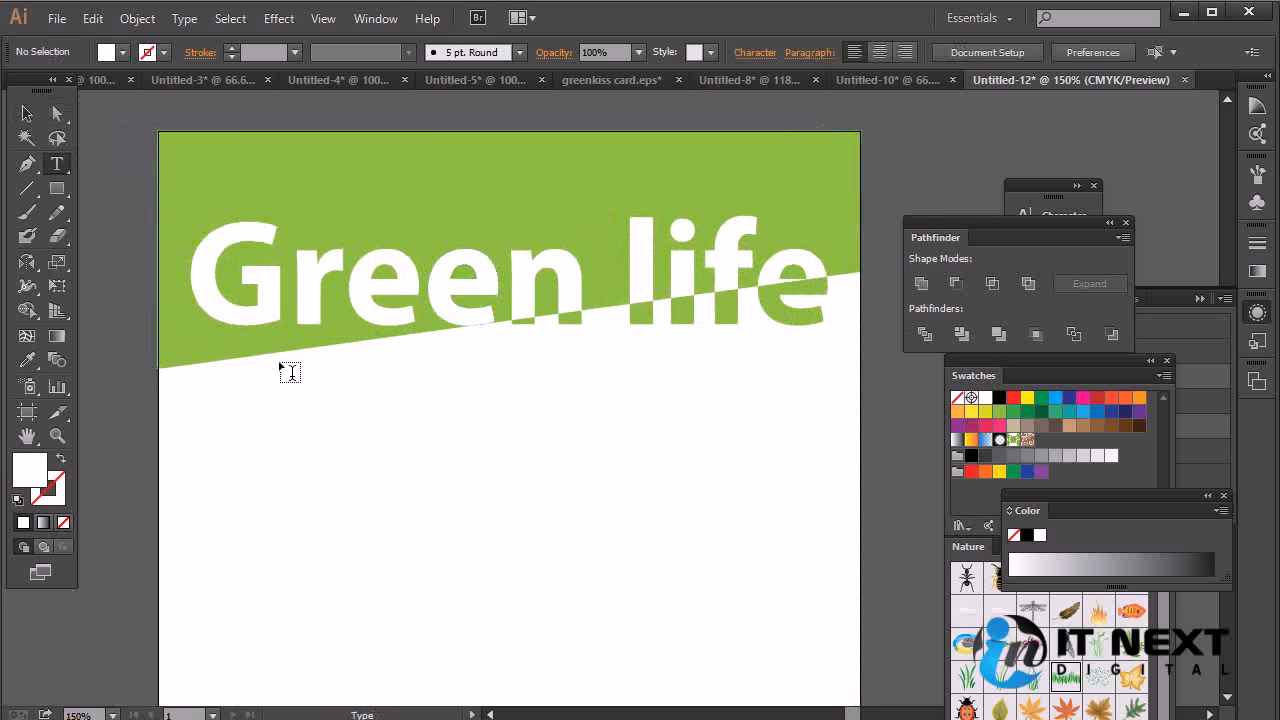
pyautogui.click(297, 474)
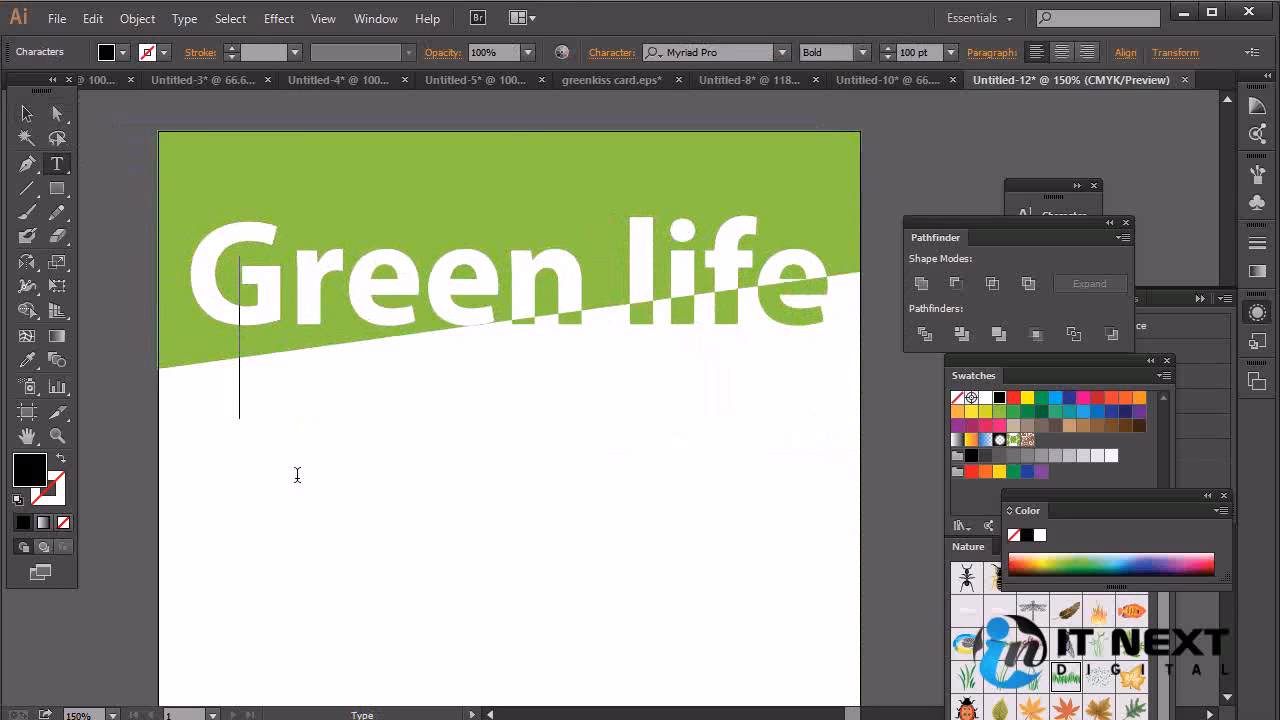
pyautogui.write('start')
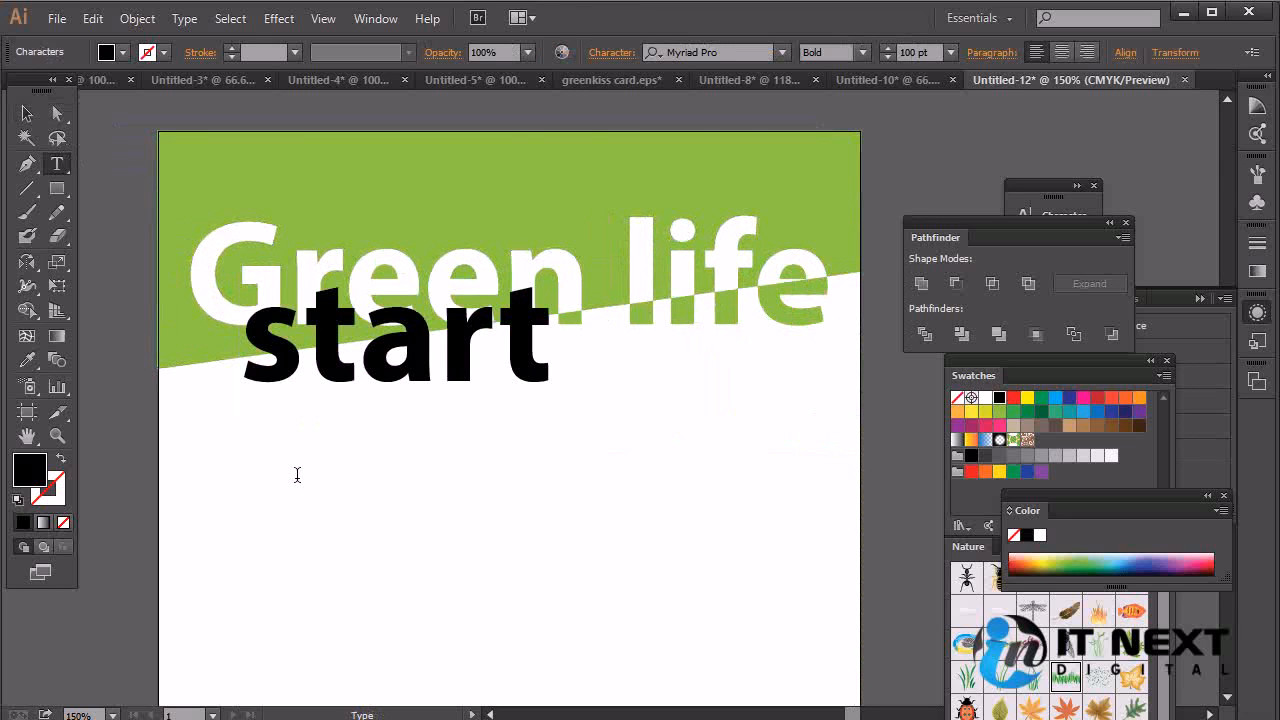
pyautogui.write(' a green wo')
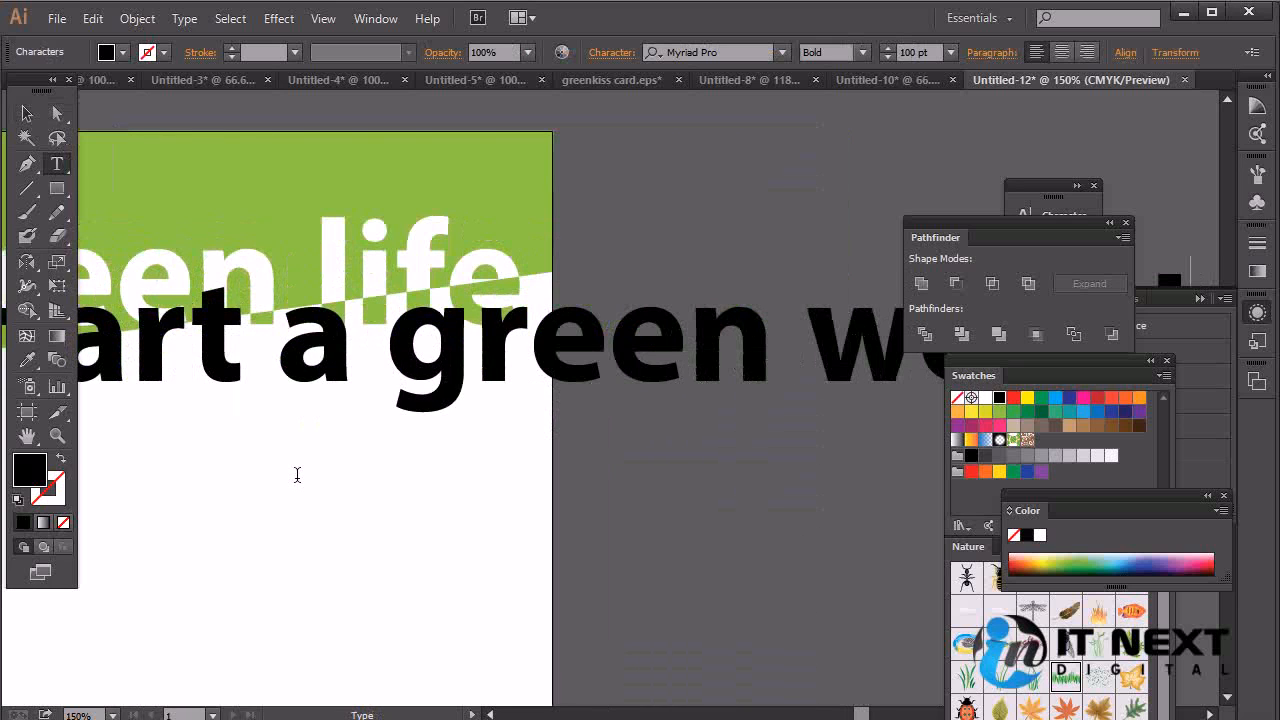
pyautogui.write('rld with')
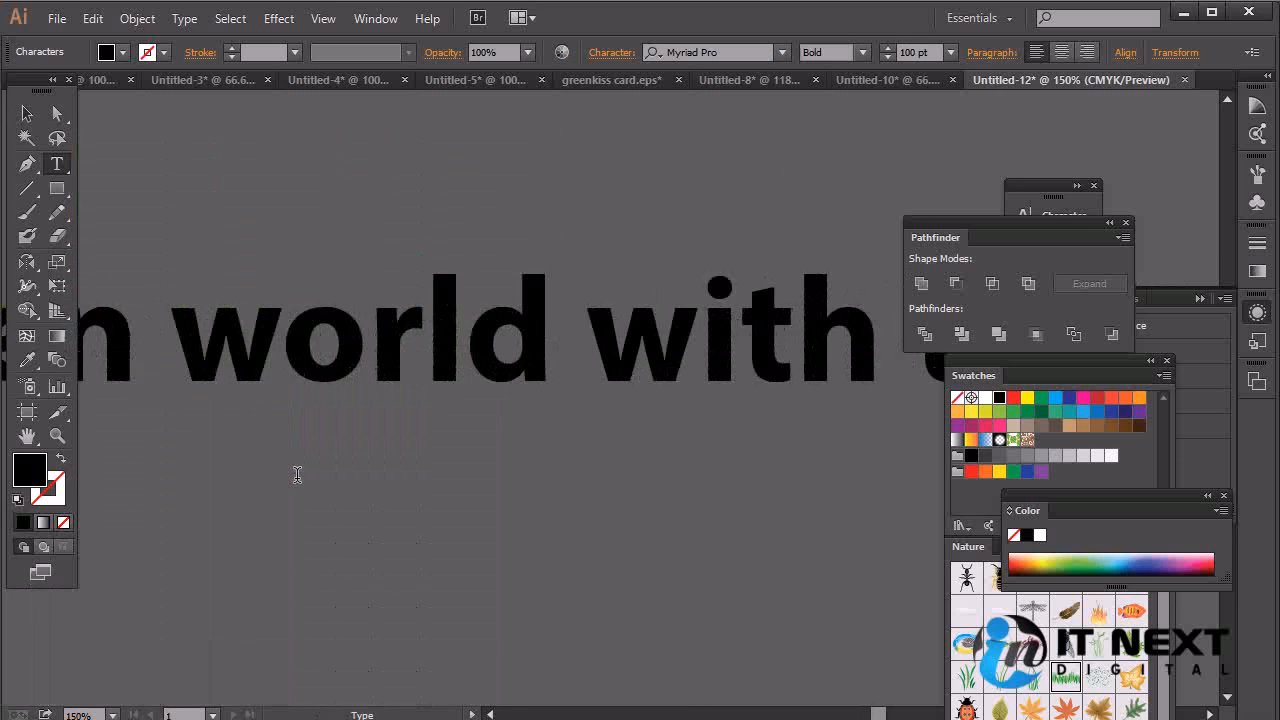
# Reduce the whole tagline's font size to 30 pt.
pyautogui.hotkey('ctrl', 'a')
pyautogui.hotkey('ctrl', 'shift', ',')
pyautogui.hotkey('ctrl', 'shift', ',')
pyautogui.hotkey('ctrl', 'shift', ',')
pyautogui.hotkey('ctrl', 'shift', ',')
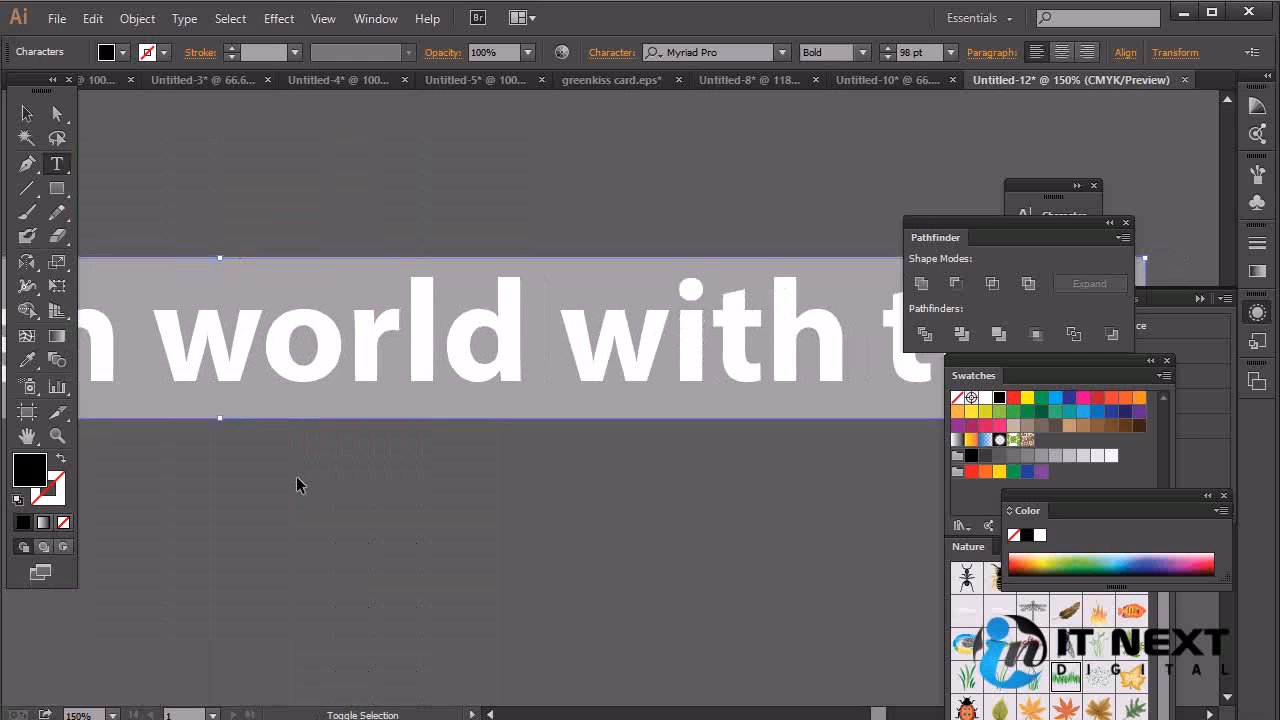
pyautogui.hotkey('ctrl', 'shift', ',')
pyautogui.hotkey('ctrl', 'shift', ',')
pyautogui.hotkey('ctrl', 'shift', ',')
pyautogui.hotkey('ctrl', 'shift', ',')
pyautogui.hotkey('ctrl', 'shift', ',')
pyautogui.hotkey('ctrl', 'shift', ',')
pyautogui.hotkey('ctrl', 'shift', ',')
pyautogui.hotkey('ctrl', 'shift', ',')
pyautogui.hotkey('ctrl', 'shift', ',')
pyautogui.hotkey('ctrl', 'shift', ',')
pyautogui.hotkey('ctrl', 'shift', ',')
pyautogui.hotkey('ctrl', 'shift', ',')
pyautogui.hotkey('ctrl', 'shift', ',')
pyautogui.hotkey('ctrl', 'shift', ',')
pyautogui.hotkey('ctrl', 'shift', ',')
pyautogui.hotkey('ctrl', 'shift', ',')
pyautogui.hotkey('ctrl', 'shift', ',')
pyautogui.hotkey('ctrl', 'shift', ',')
pyautogui.hotkey('ctrl', 'shift', ',')
pyautogui.hotkey('ctrl', 'shift', ',')
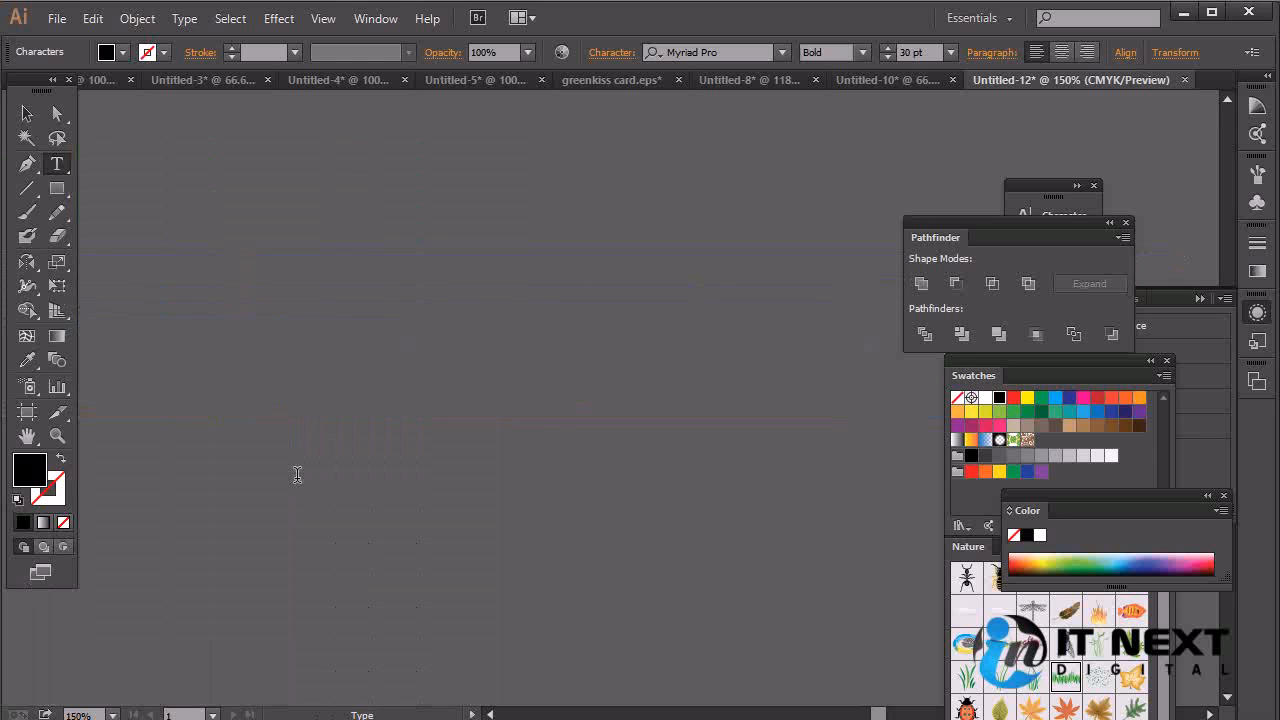
# Capitalize the tagline's first letter so it reads "Start a green world with tree".
pyautogui.click(27, 113)
pyautogui.moveTo(349, 303); pyautogui.dragTo(720, 369)
pyautogui.doubleClick(229, 378)
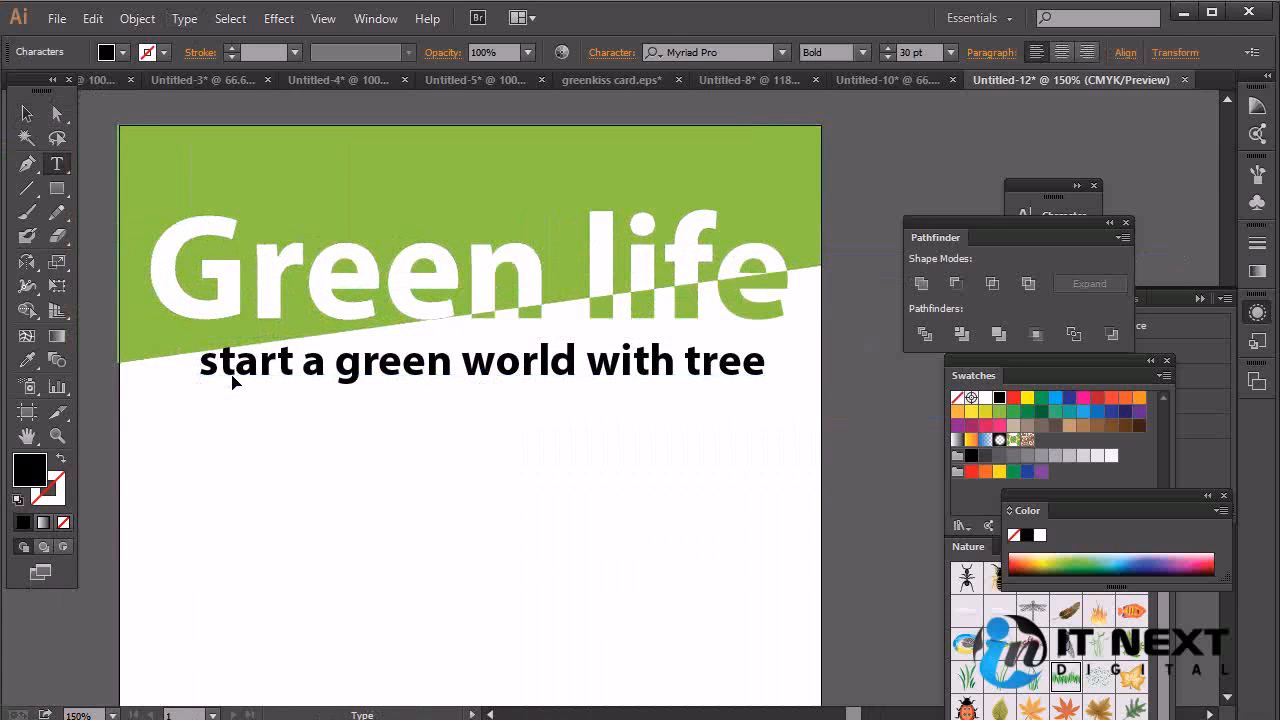
pyautogui.hotkey('ctrl', 'a')
pyautogui.click(218, 366)
pyautogui.moveTo(218, 366); pyautogui.dragTo(184, 365)
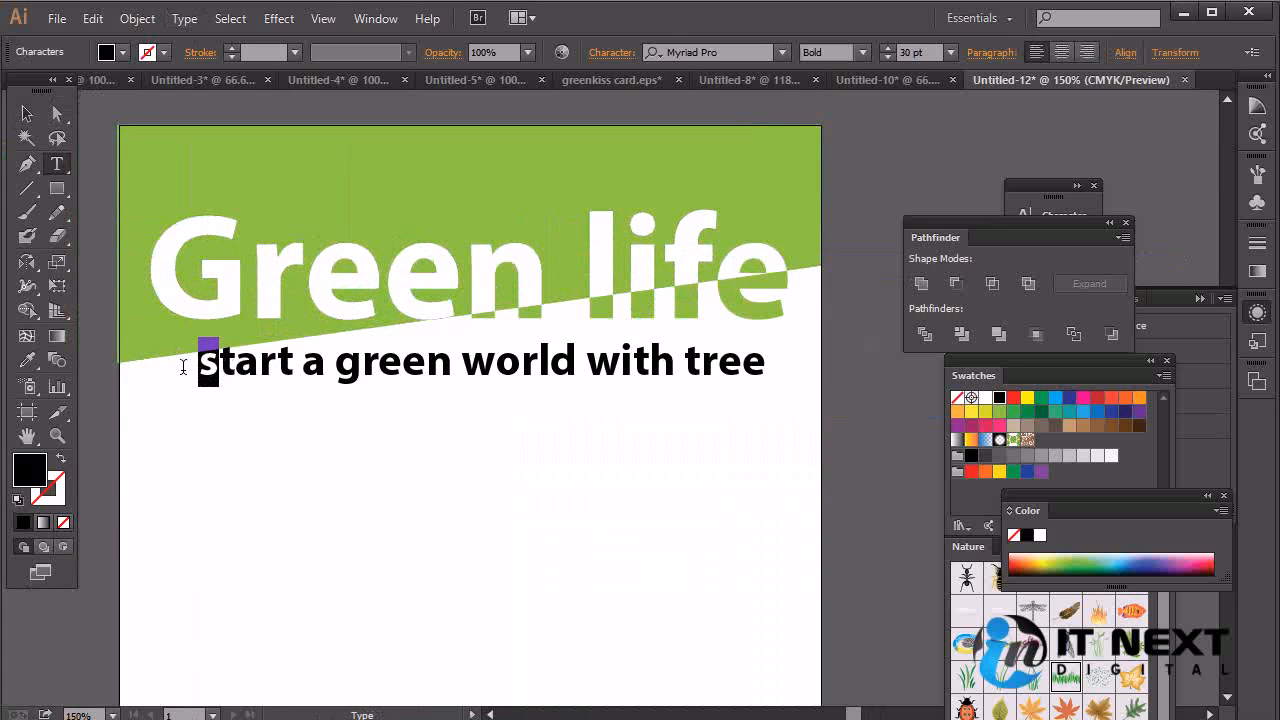
pyautogui.write('S')
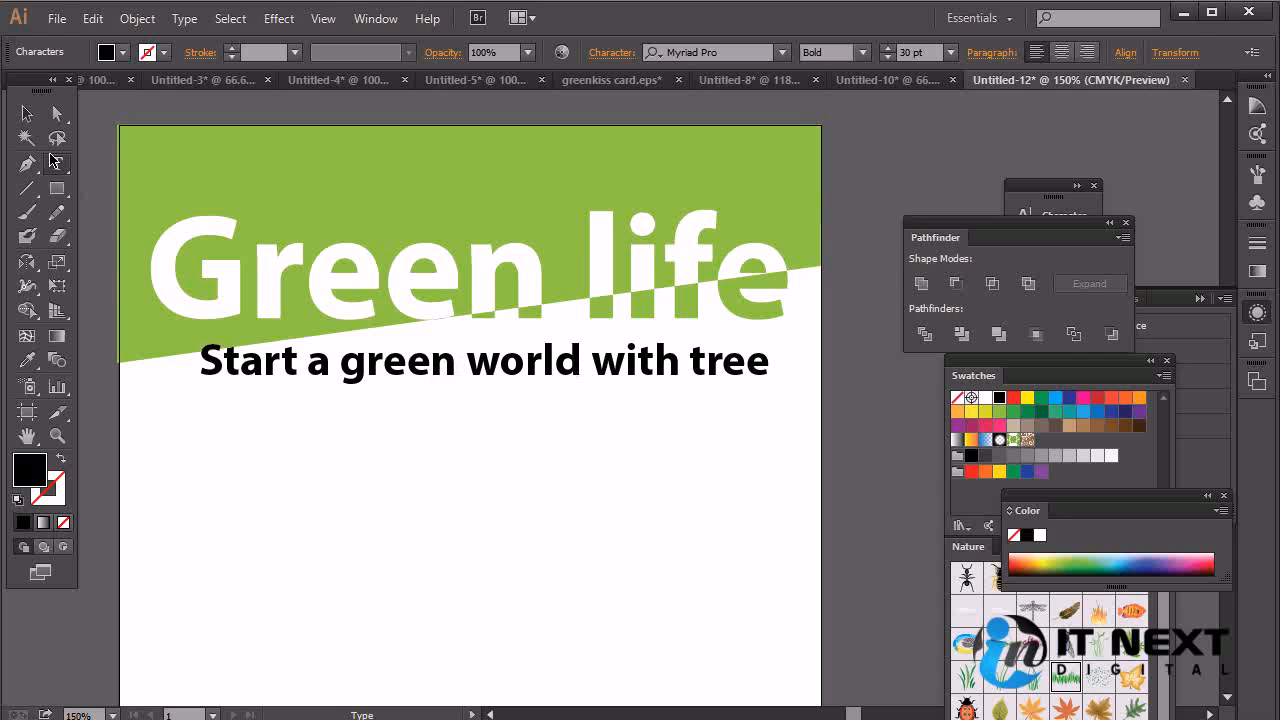
pyautogui.press('Escape')
pyautogui.click(707, 51)
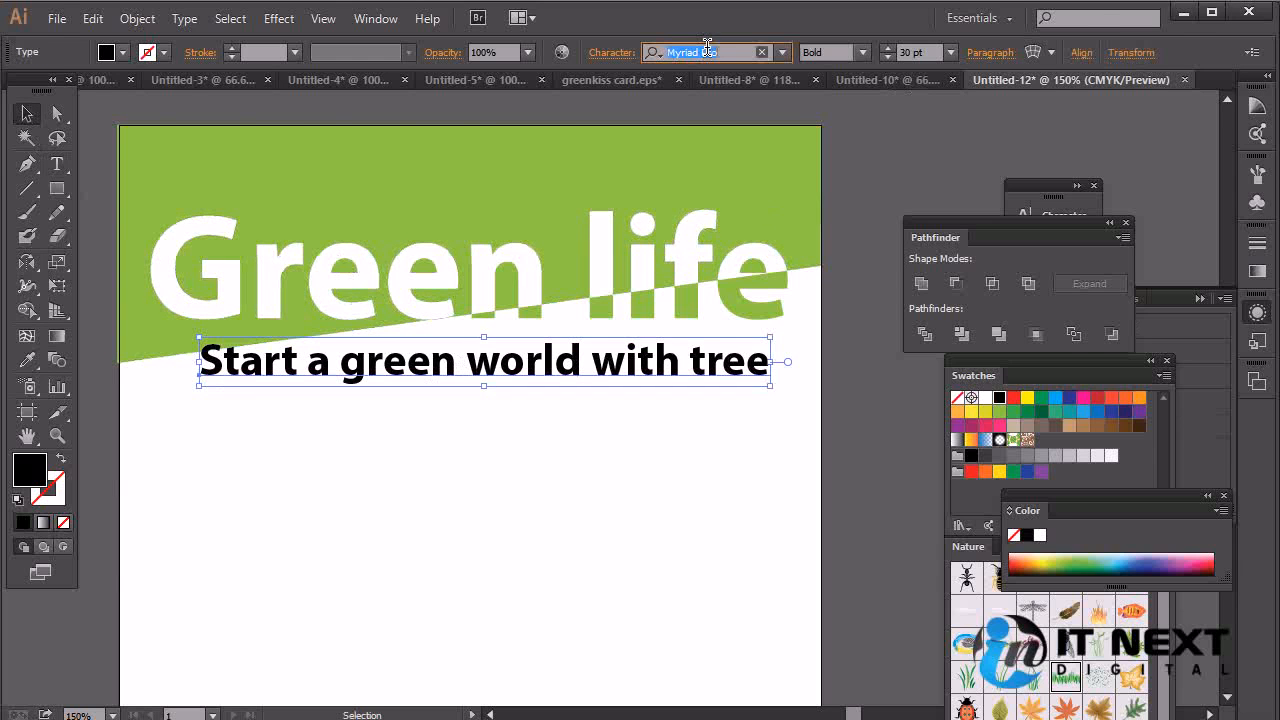
pyautogui.hotkey('ctrl', 's')
pyautogui.write('he')
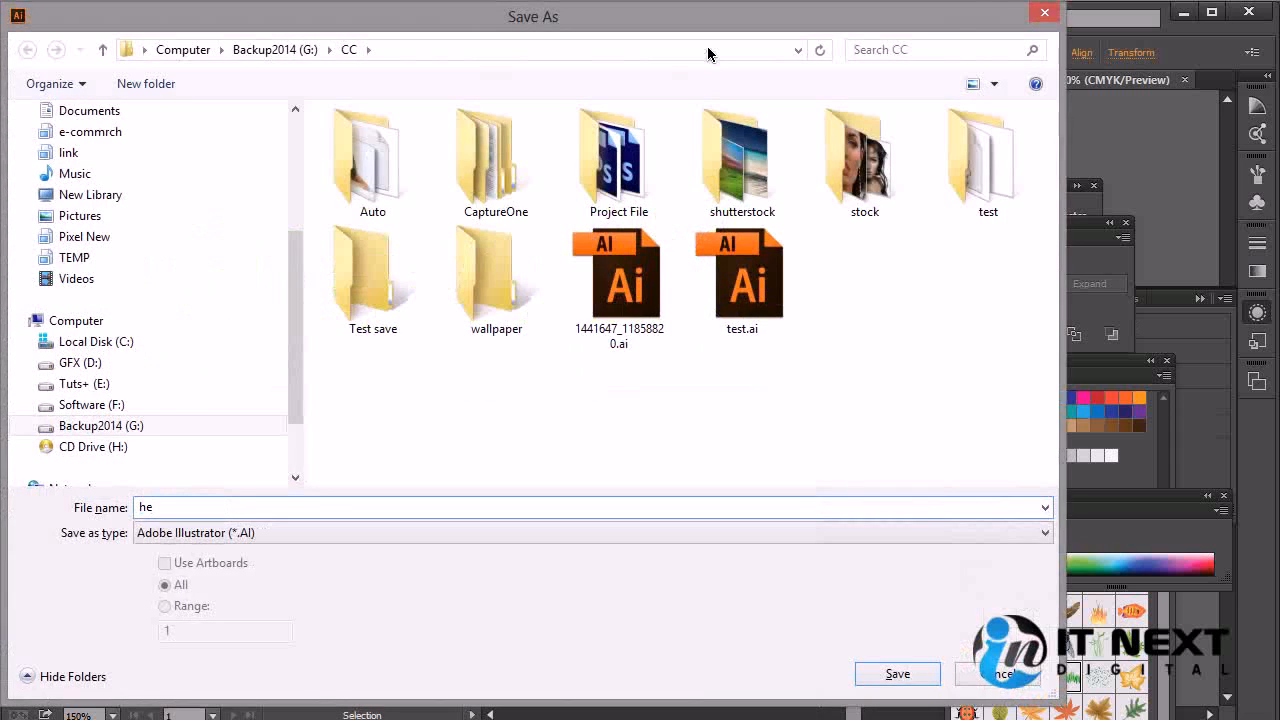
pyautogui.click(1050, 11)
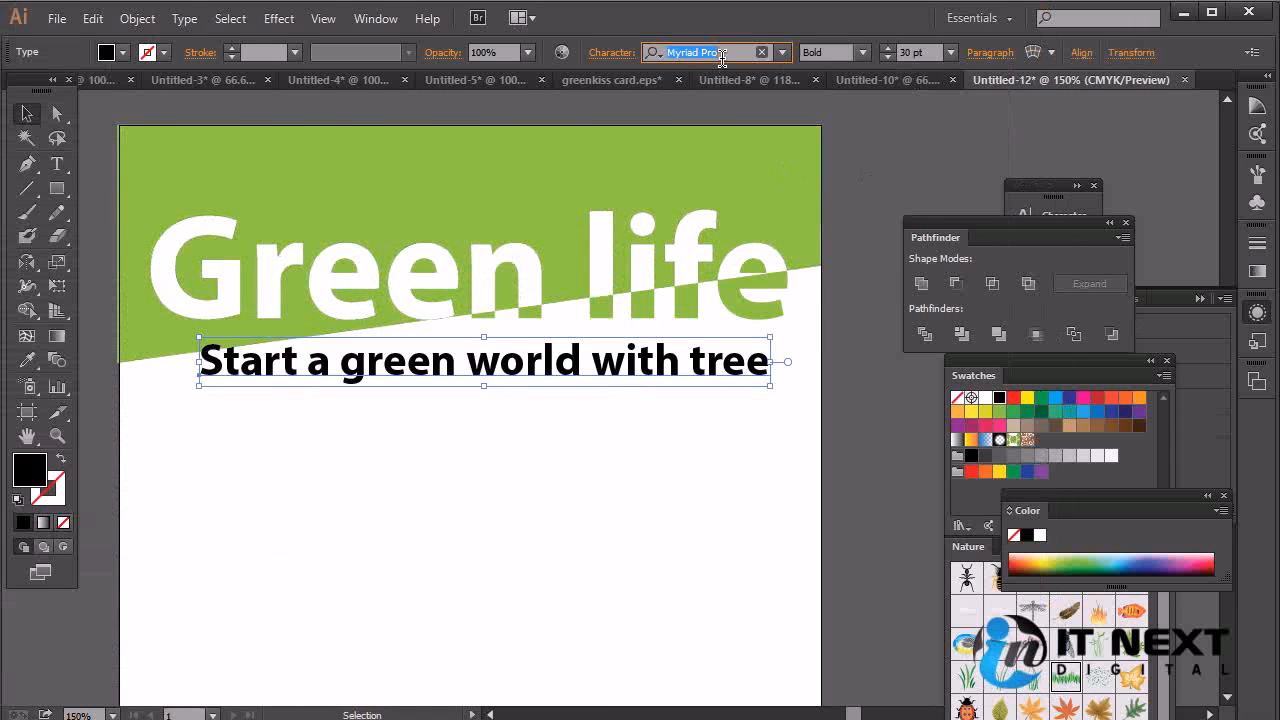
# Set the tagline's font to Helvetica LT Std in the Roman style.
pyautogui.write('he')
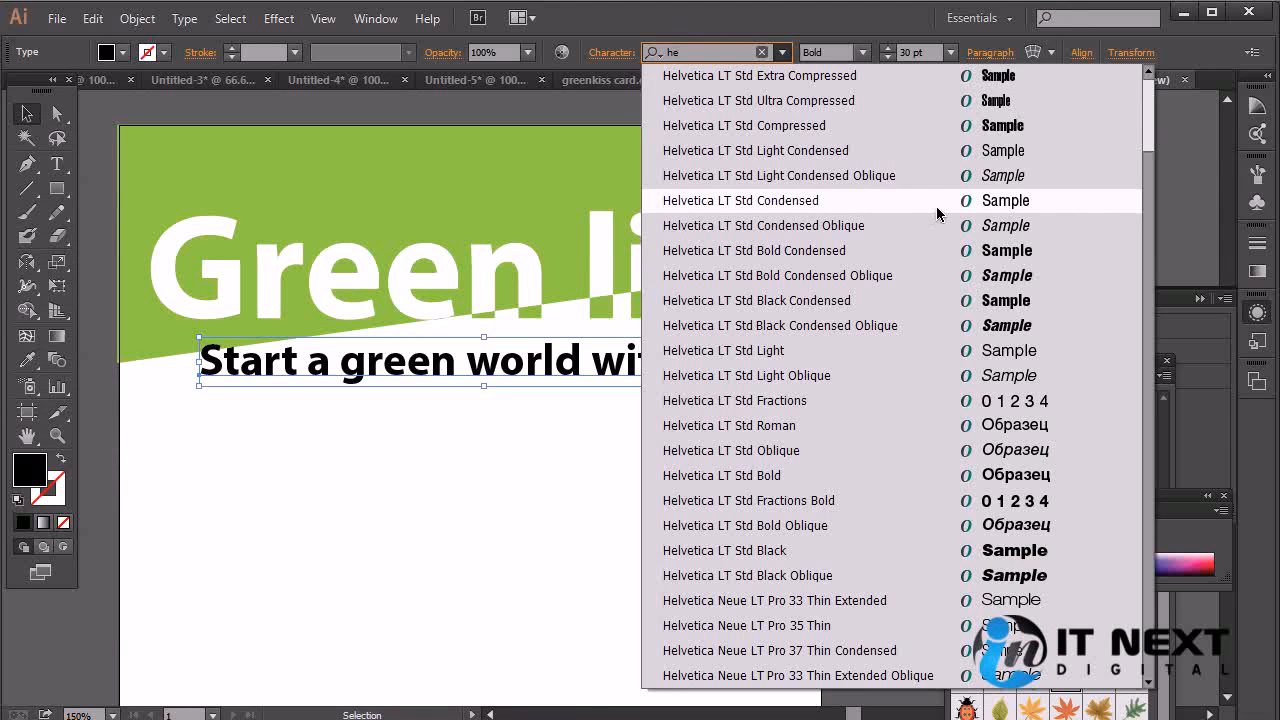
pyautogui.click(970, 351)
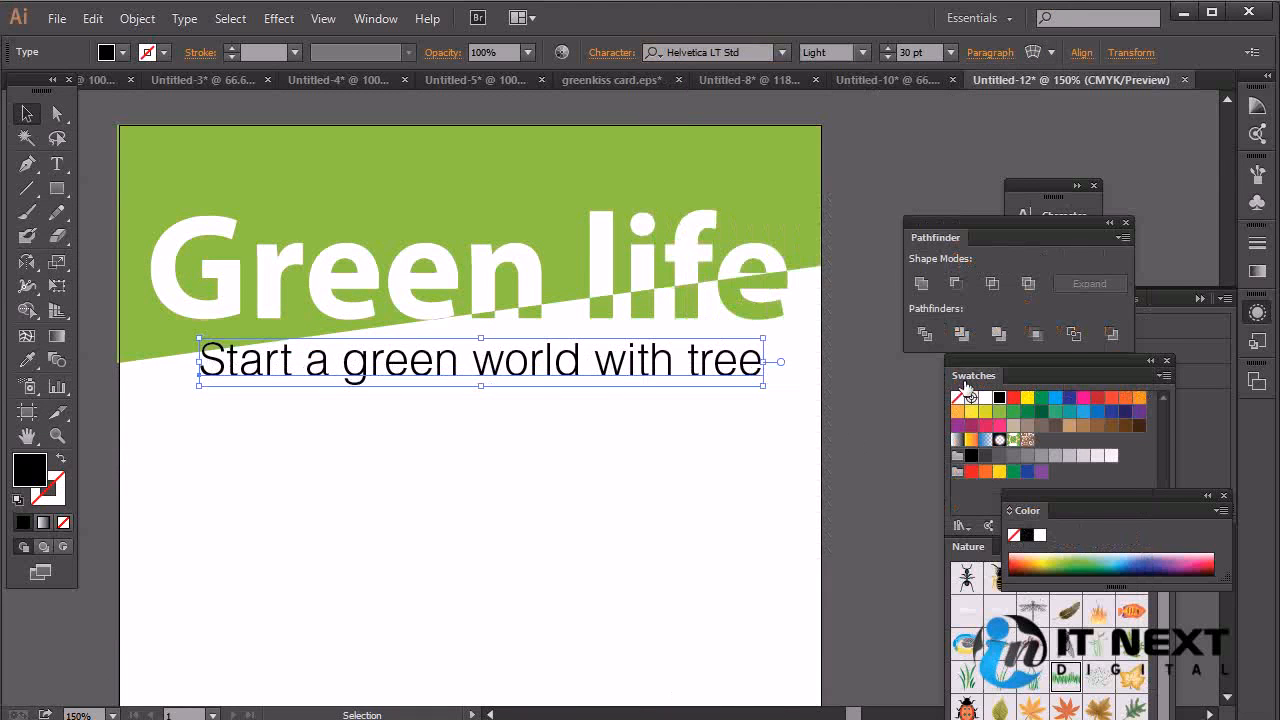
pyautogui.click(780, 53)
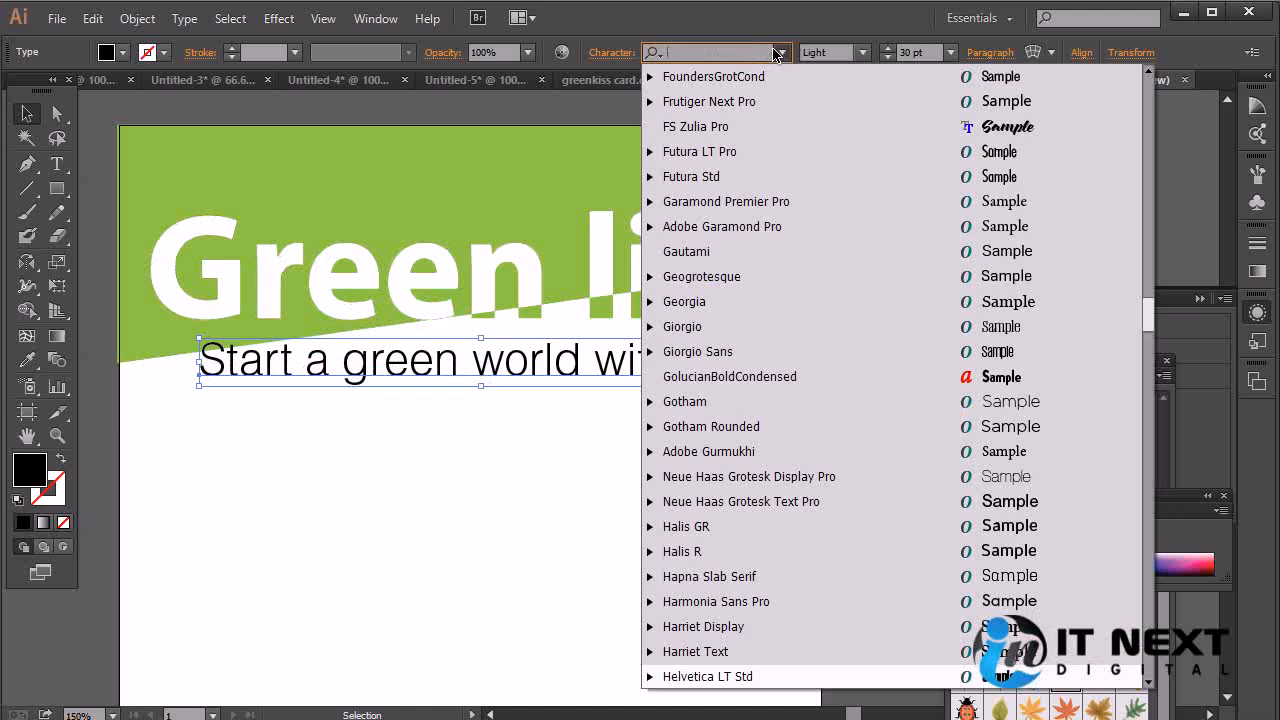
pyautogui.click(863, 53)
pyautogui.click(863, 53)
pyautogui.click(840, 362)
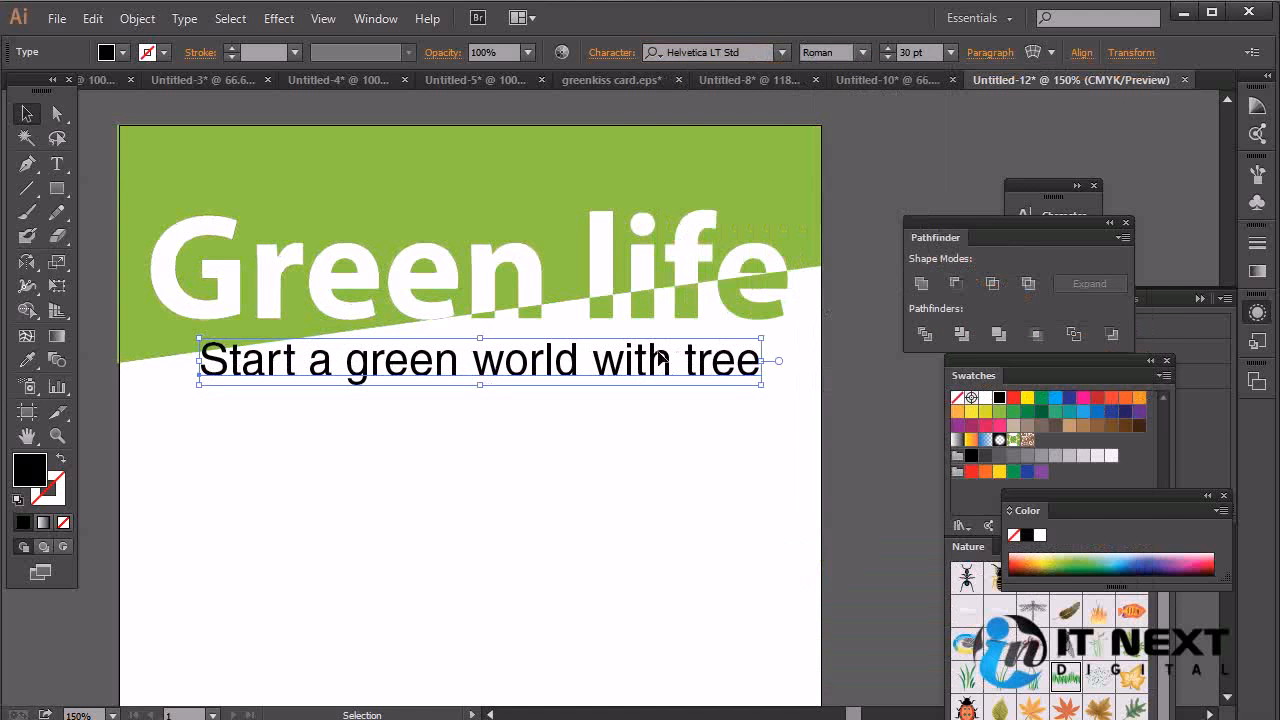
# Shift the tagline slightly up and left, and widen its letter spacing to nearly the width of the "Green life" title.
pyautogui.moveTo(605, 363); pyautogui.dragTo(577, 352)
pyautogui.tripleClick(563, 352)
pyautogui.hotkey('alt', 'Right')
pyautogui.hotkey('alt', 'Right')
pyautogui.hotkey('alt', 'Right')
pyautogui.hotkey('alt', 'Left')
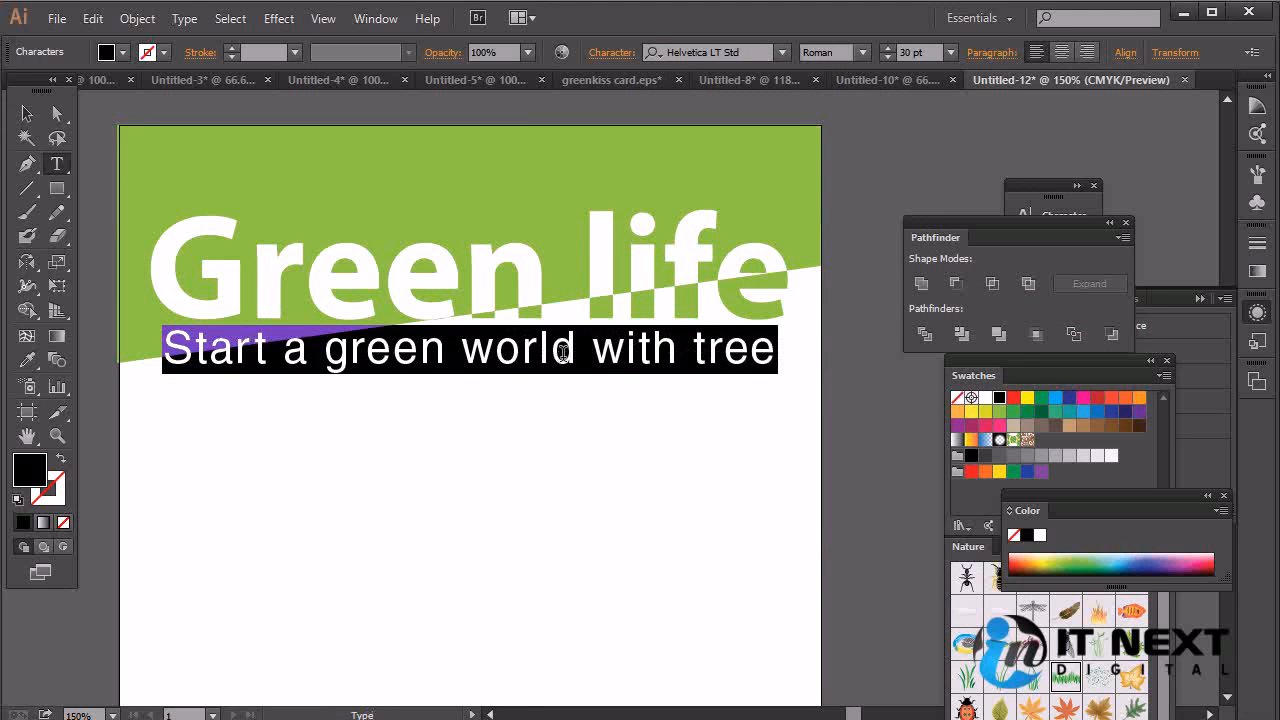
pyautogui.click(27, 113)
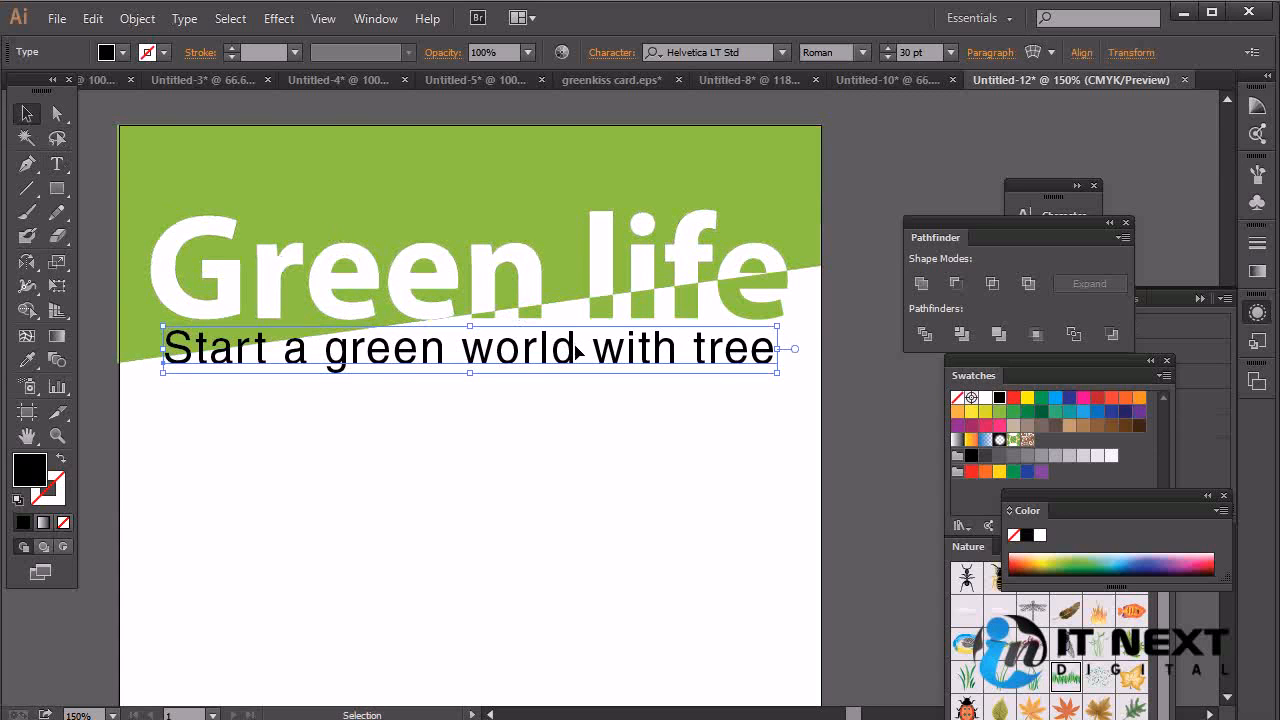
# Move the tagline into the green header, centred just above the "Green life" title.
pyautogui.click(600, 482)
pyautogui.moveTo(600, 482); pyautogui.dragTo(603, 530)
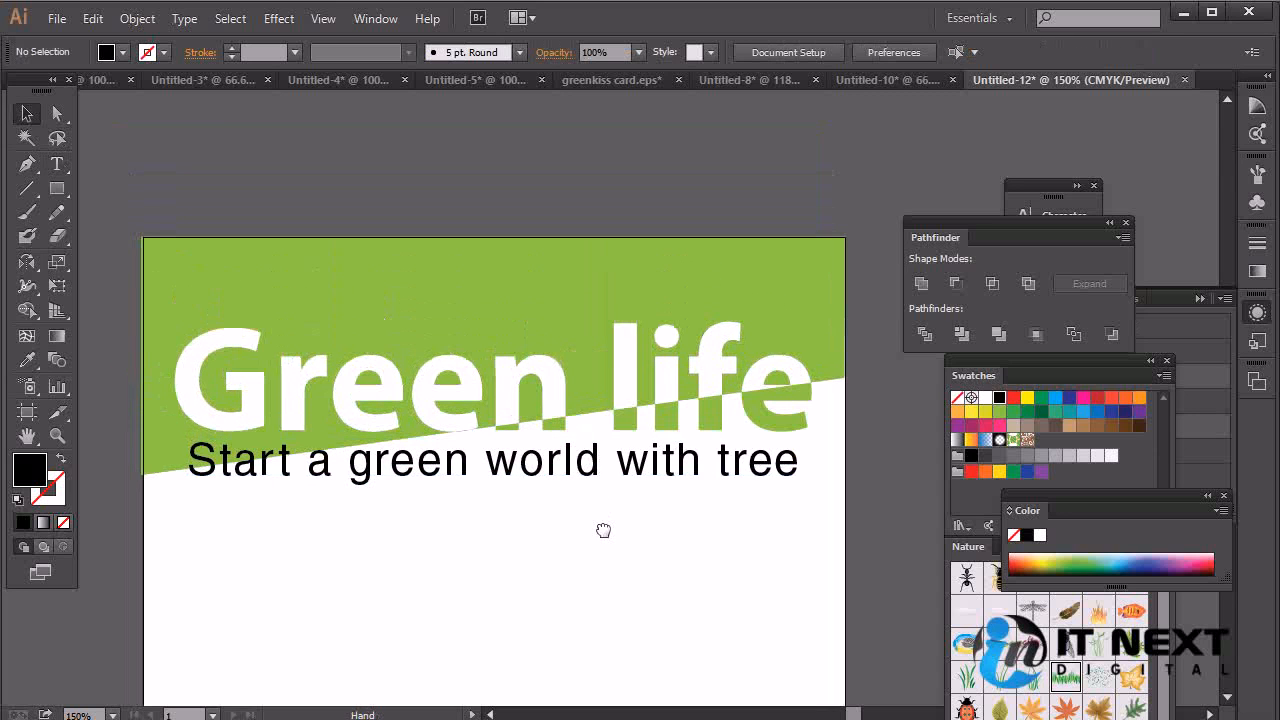
pyautogui.moveTo(621, 466); pyautogui.dragTo(622, 296)
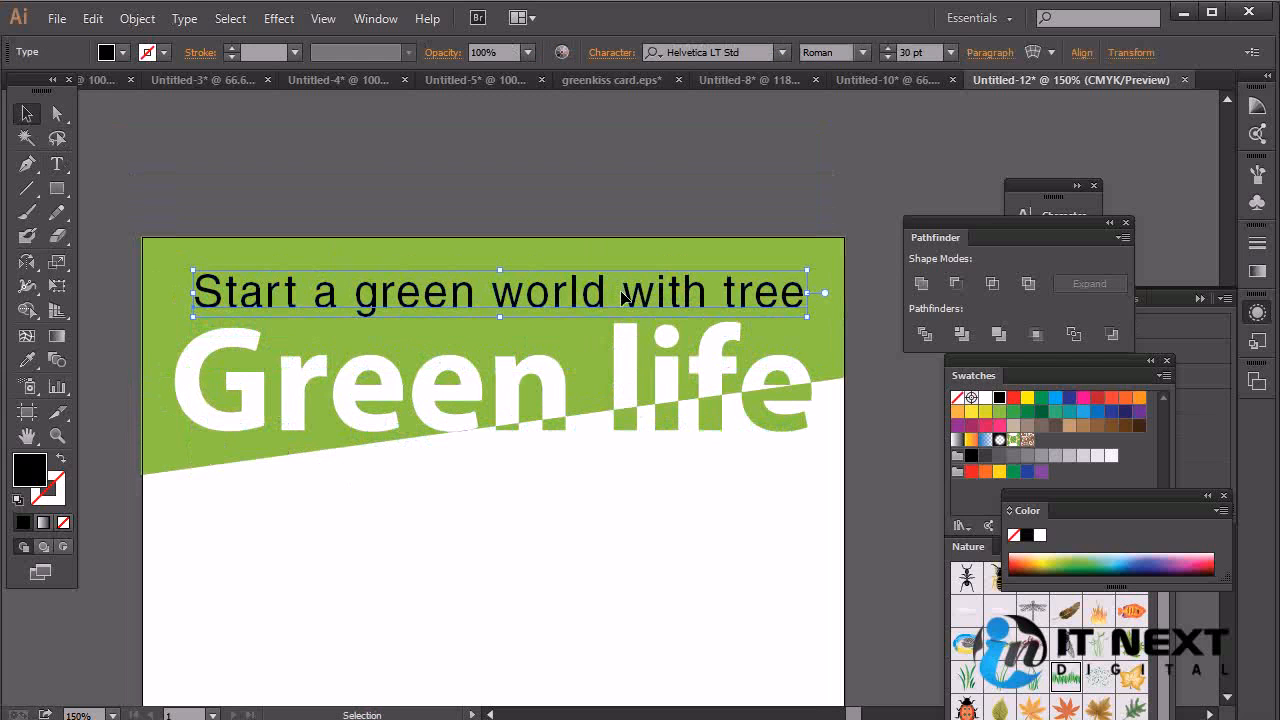
pyautogui.click(863, 241)
pyautogui.moveTo(768, 292); pyautogui.dragTo(768, 285)
pyautogui.click(776, 198)
# Change the tagline's font style to Light.
pyautogui.click(740, 292)
pyautogui.click(860, 52)
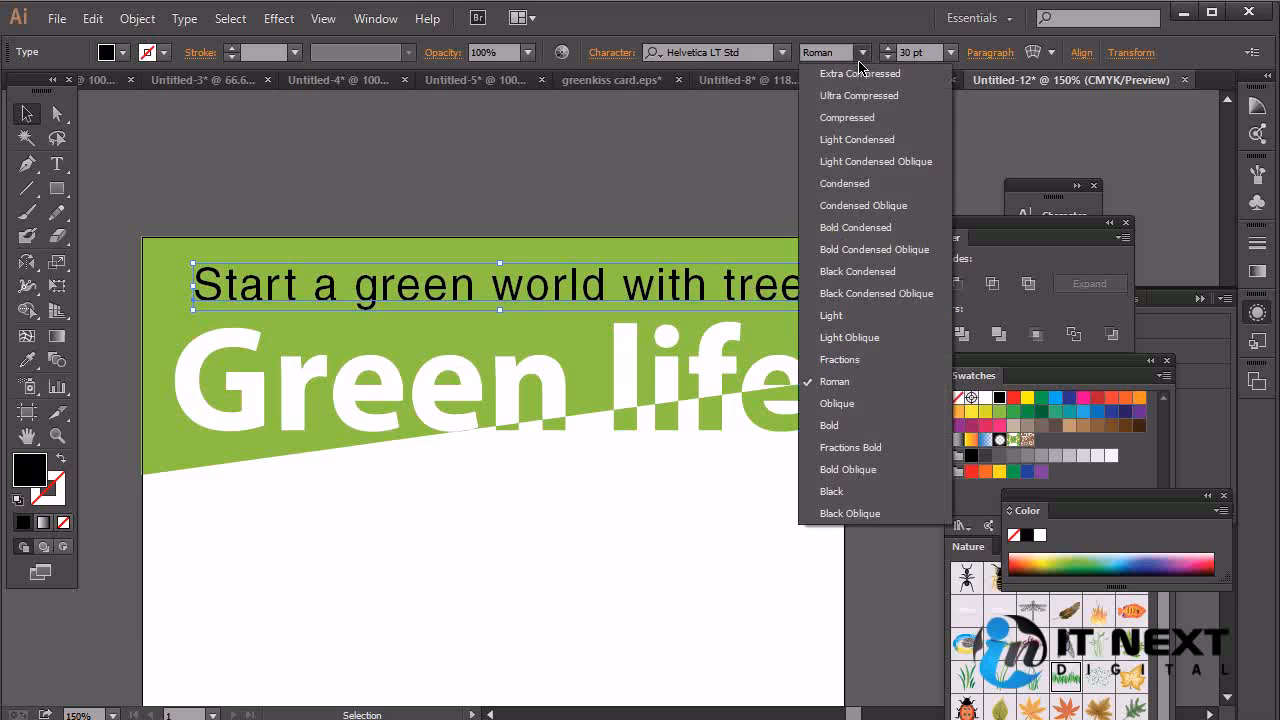
pyautogui.click(866, 316)
pyautogui.click(850, 193)
# Open the Nature symbol library and place the Trees 2 symbol in the white area below the title.
pyautogui.moveTo(735, 475); pyautogui.dragTo(734, 211)
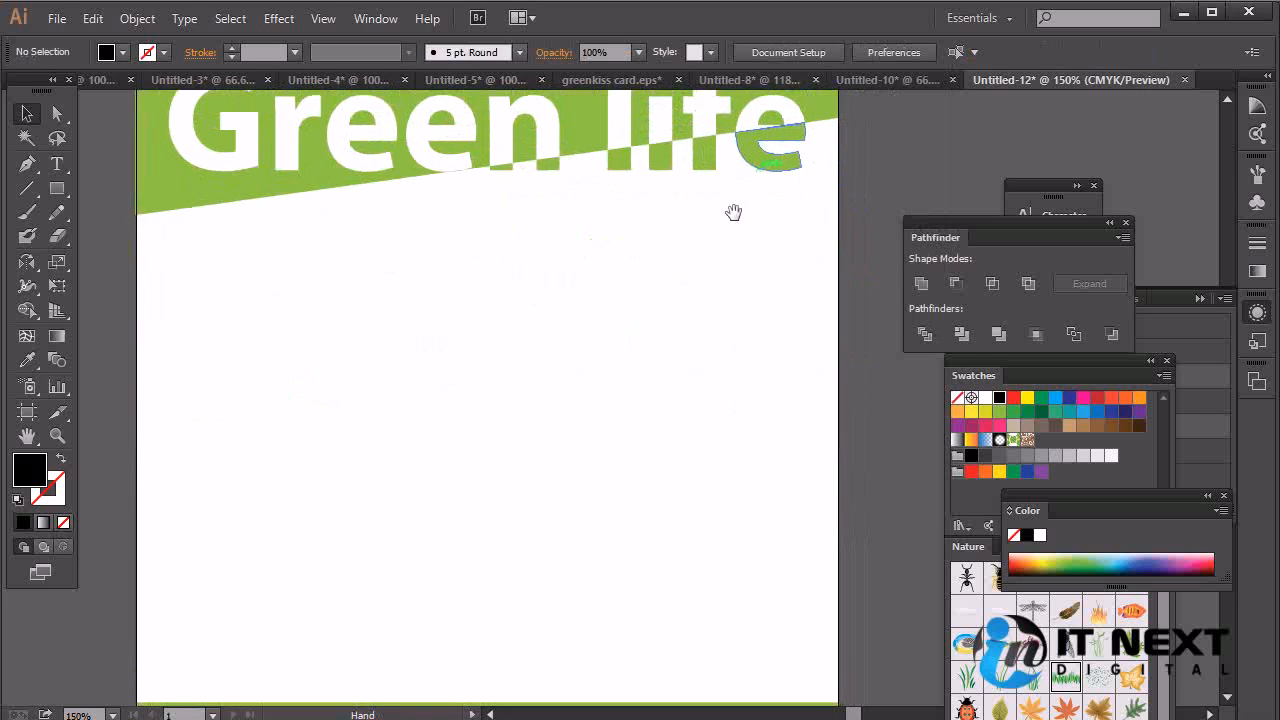
pyautogui.click(375, 18)
pyautogui.moveTo(500, 719)
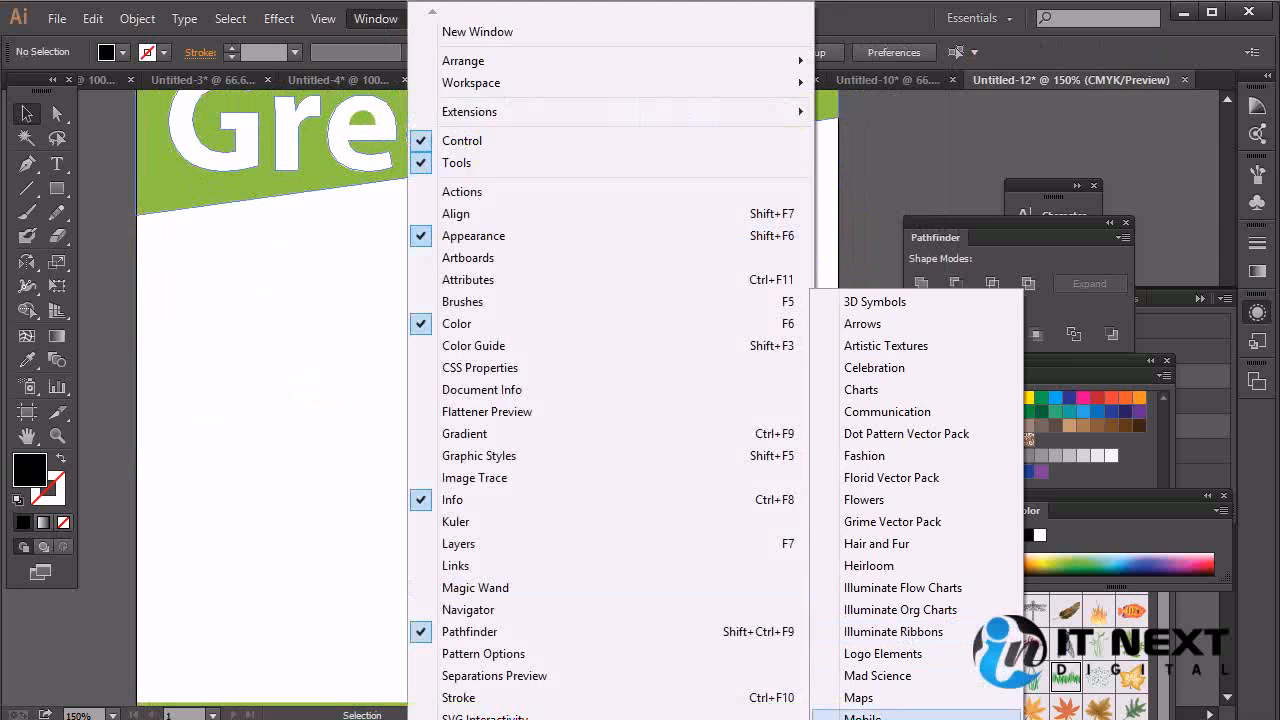
pyautogui.click(900, 719)
pyautogui.moveTo(968, 547); pyautogui.dragTo(871, 289)
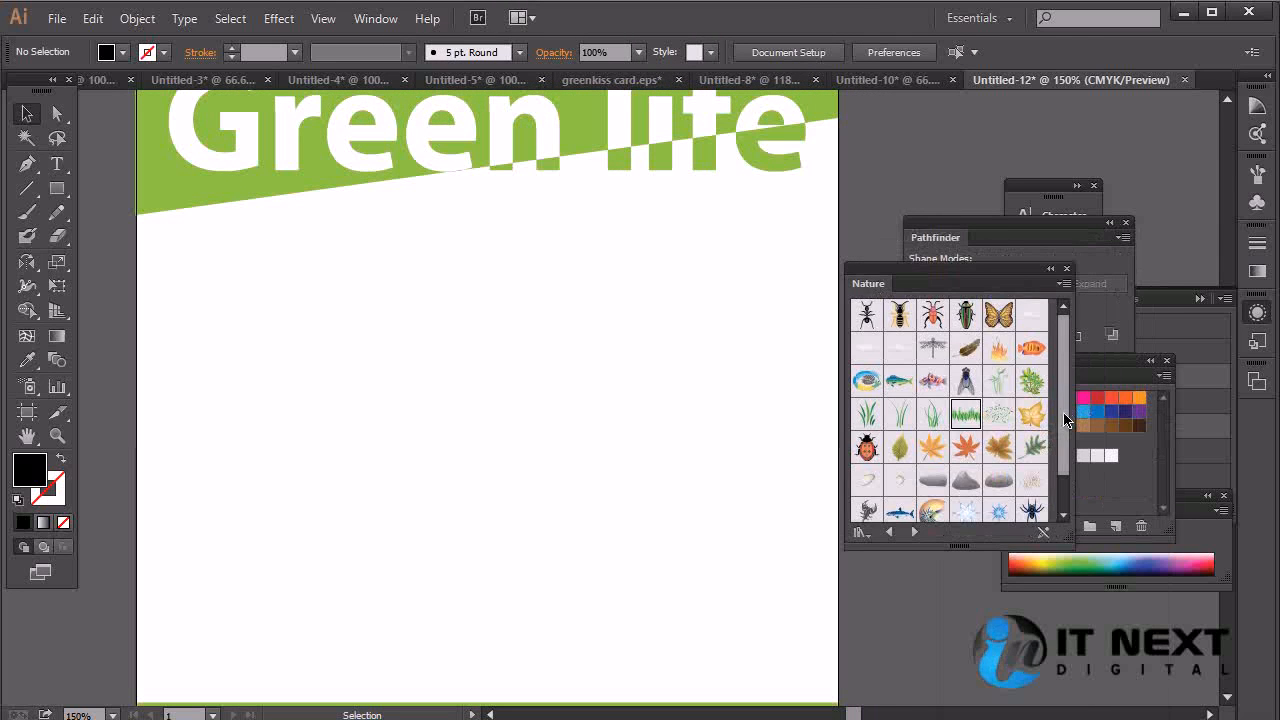
pyautogui.scroll(-1, 1049, 500)
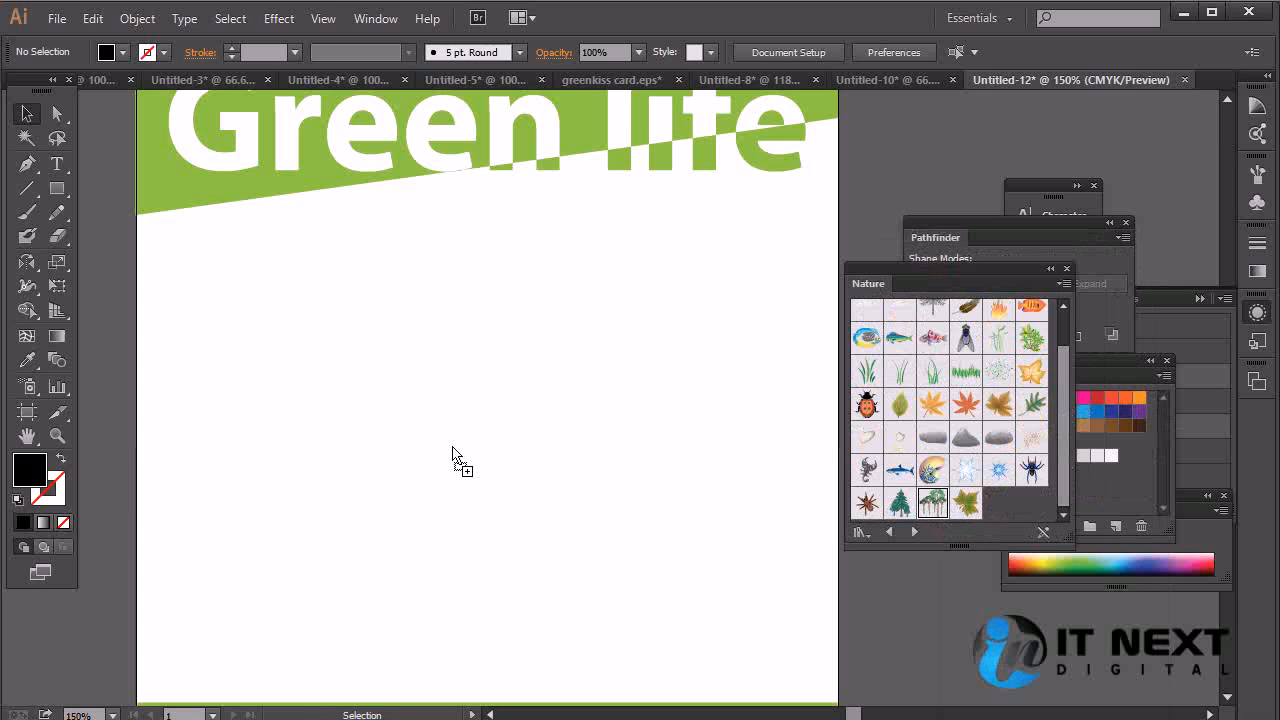
pyautogui.moveTo(452, 447); pyautogui.dragTo(452, 447)
# Enlarge the trees symbol and position it between the title and the green bottom band, with the front trunks reaching into the band.
pyautogui.hotkey('ctrl', '-')
pyautogui.hotkey('ctrl', '-')
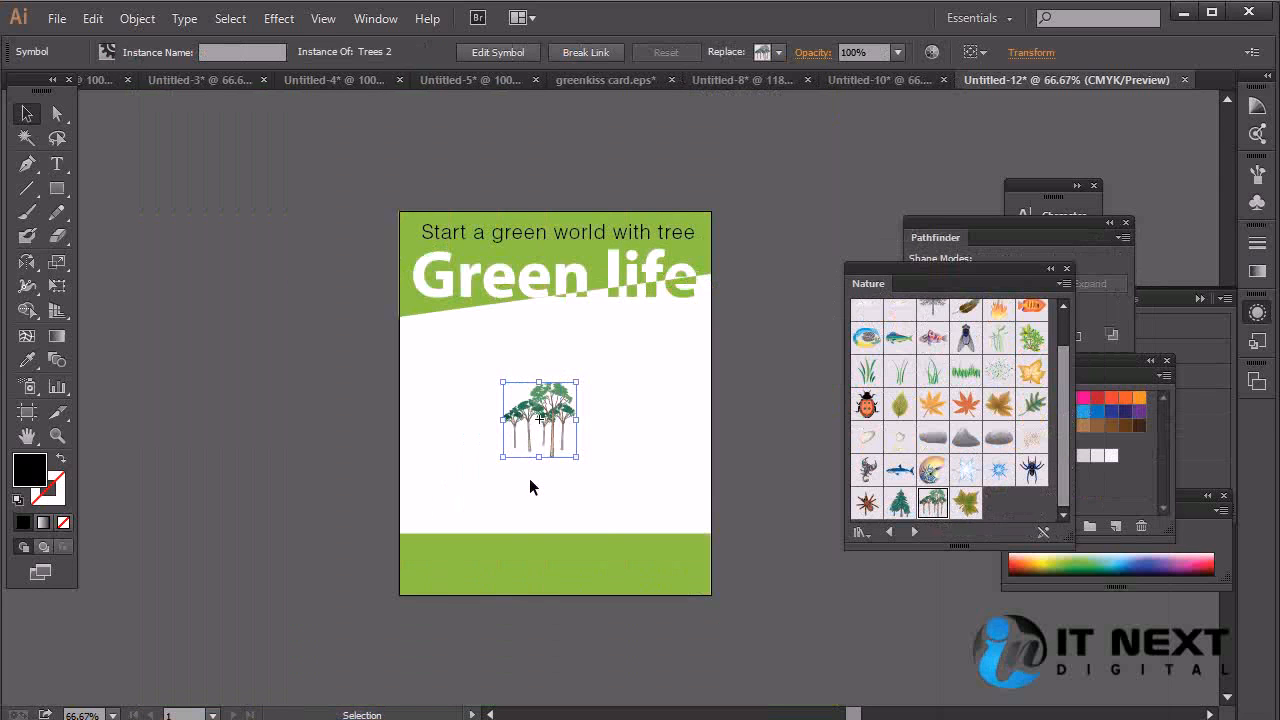
pyautogui.moveTo(577, 457); pyautogui.dragTo(764, 593)
pyautogui.moveTo(671, 491); pyautogui.dragTo(618, 418)
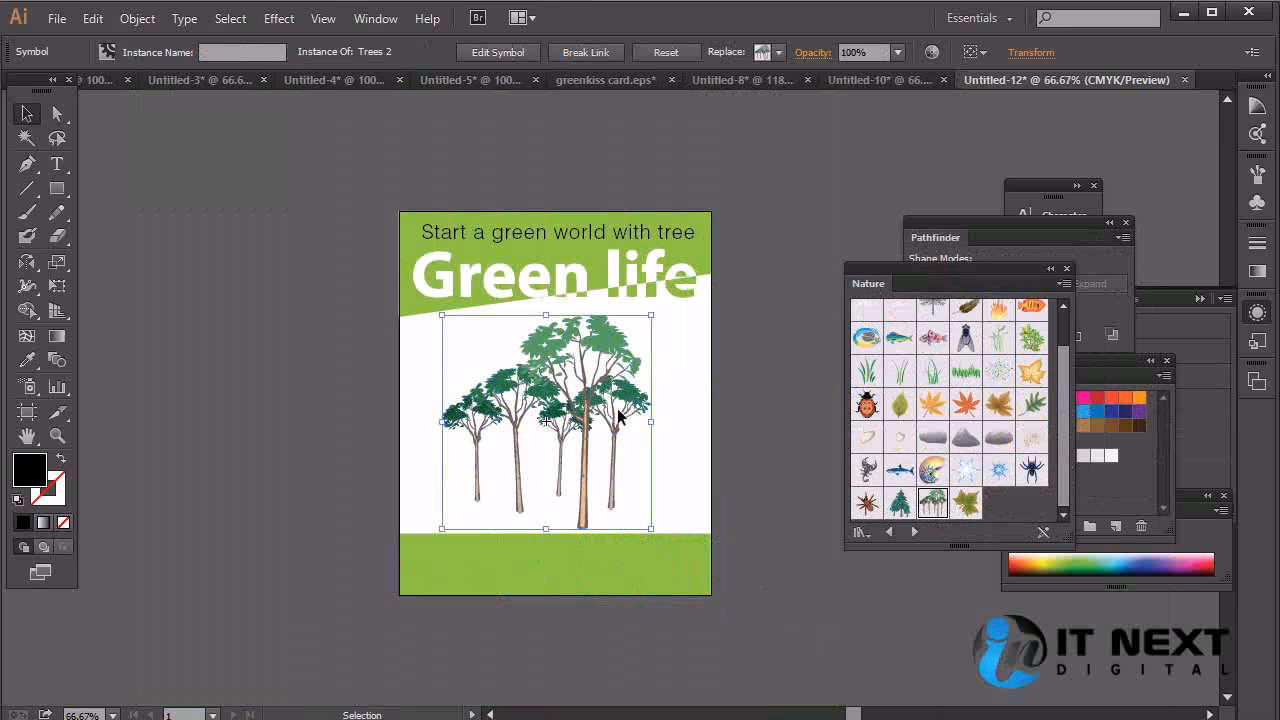
pyautogui.moveTo(654, 531); pyautogui.dragTo(694, 572)
pyautogui.moveTo(625, 455)
pyautogui.mouseDown()
pyautogui.moveTo(557, 491)
pyautogui.moveTo(610, 449)
pyautogui.mouseUp()
pyautogui.click(775, 422)
pyautogui.moveTo(620, 402); pyautogui.dragTo(602, 429)
pyautogui.moveTo(632, 356); pyautogui.dragTo(632, 356)
# Fill the tagline text above "Green life" with white.
pyautogui.click(643, 232)
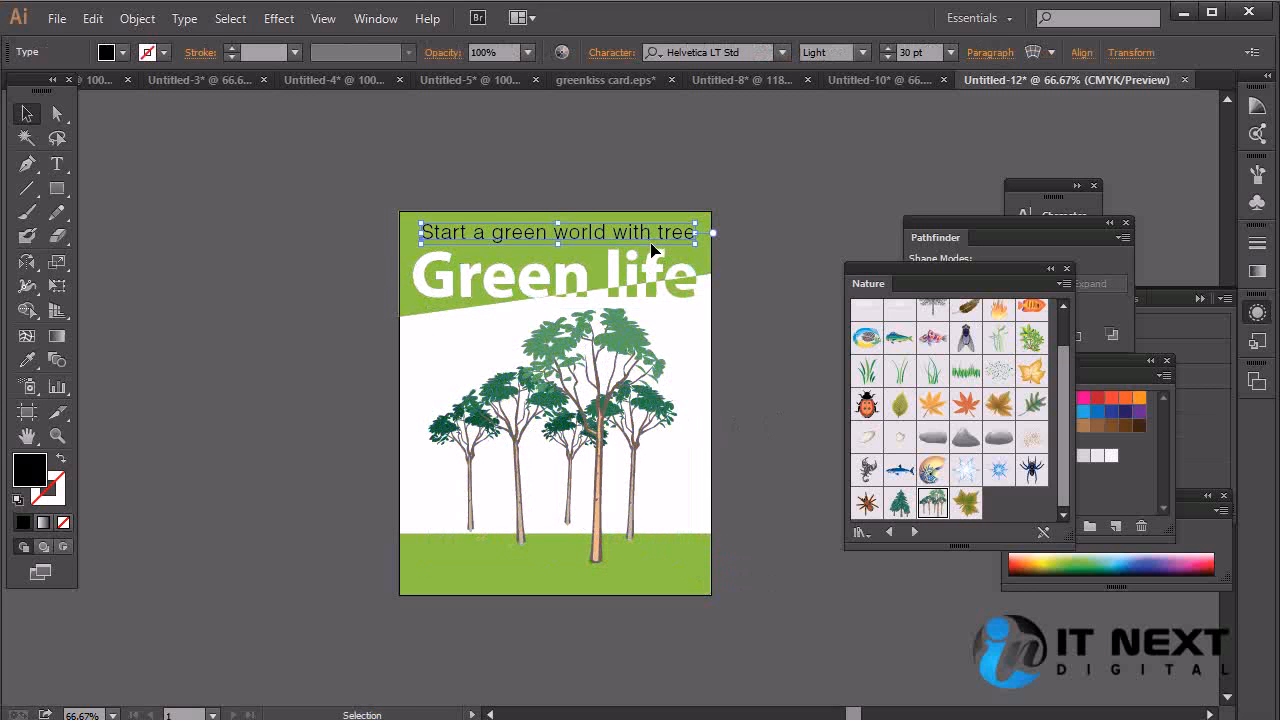
pyautogui.doubleClick(26, 478)
pyautogui.click(424, 343)
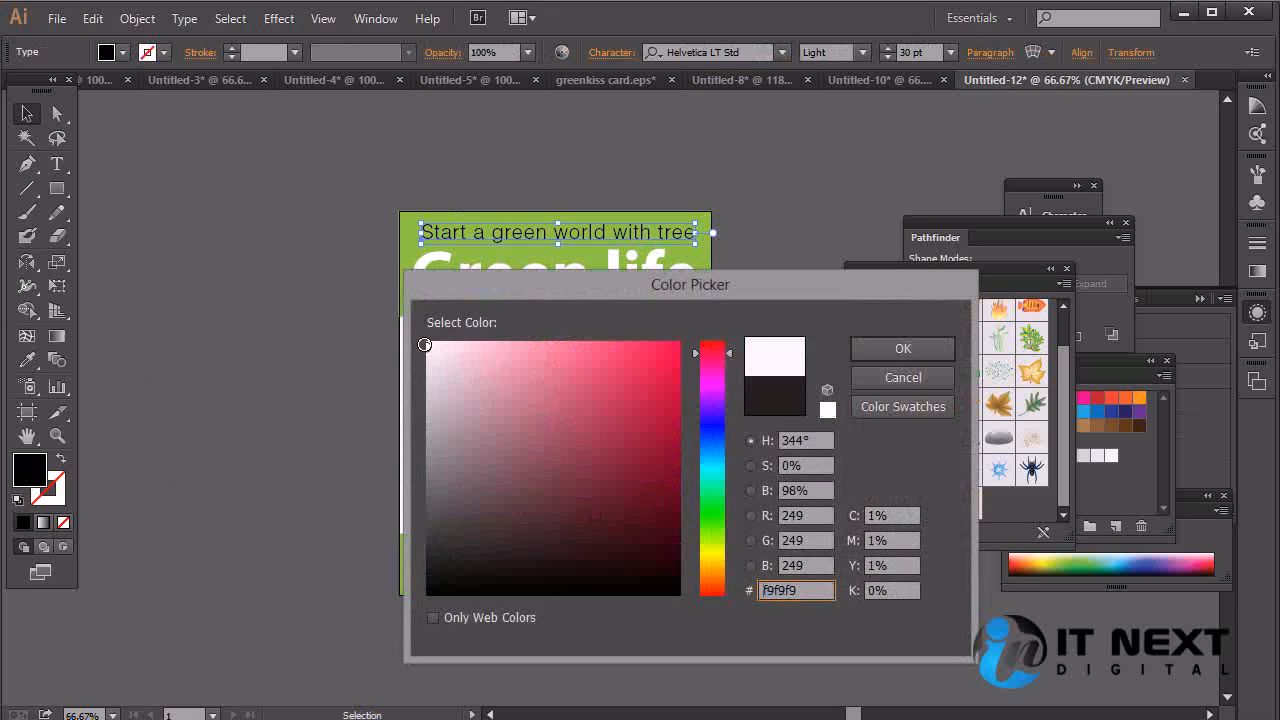
pyautogui.click(886, 347)
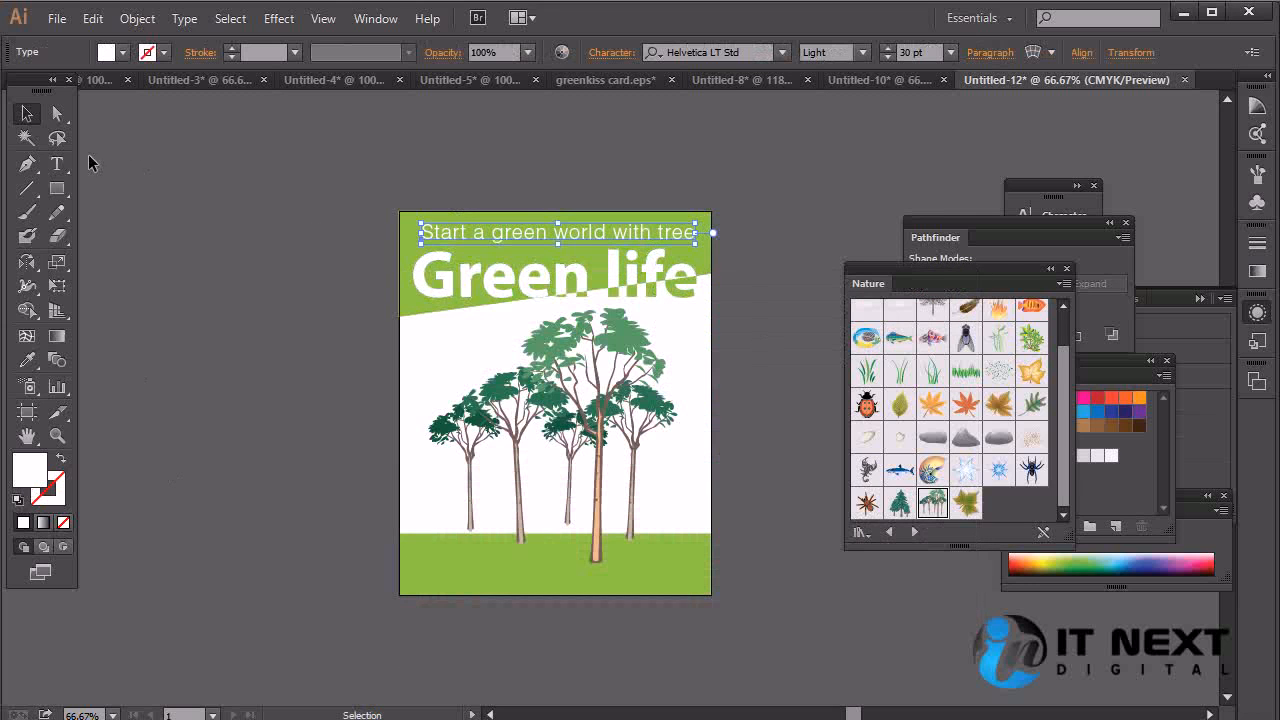
pyautogui.click(762, 157)
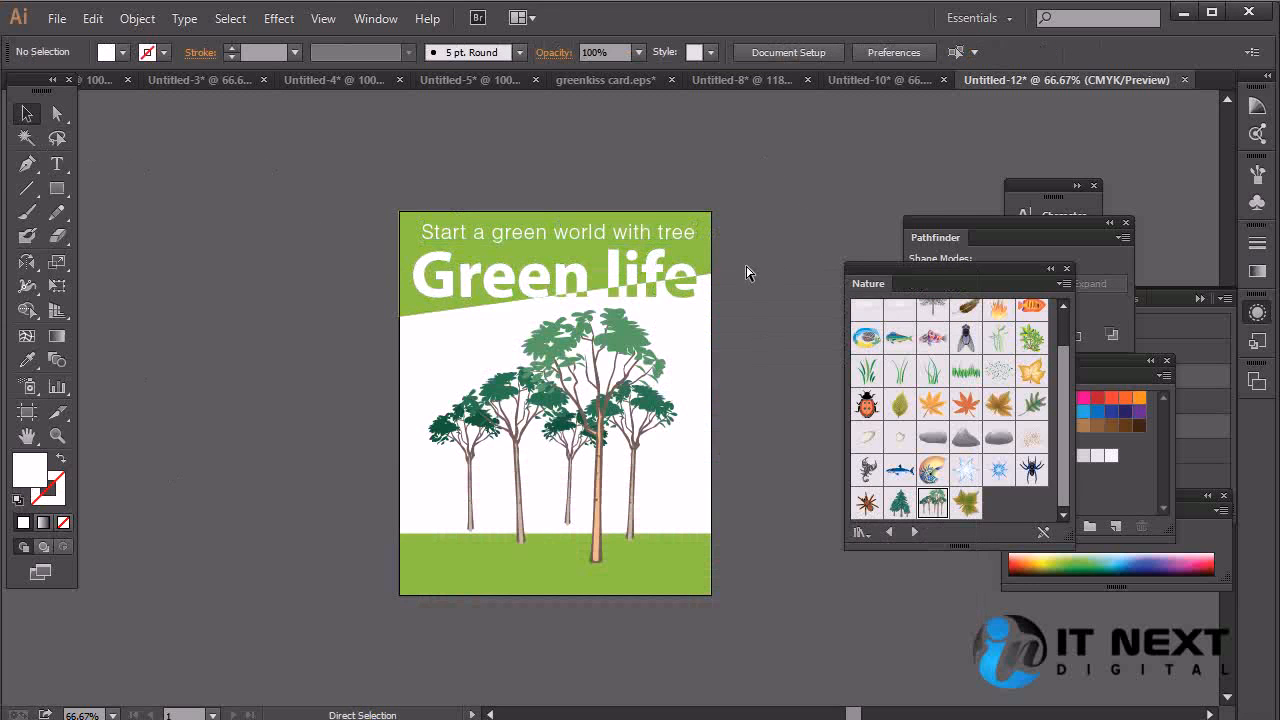
# Reduce the font size of the whole "Start a green world with tree" tagline to 20 pt.
pyautogui.hotkey('ctrl', '=')
pyautogui.moveTo(746, 271); pyautogui.dragTo(723, 337)
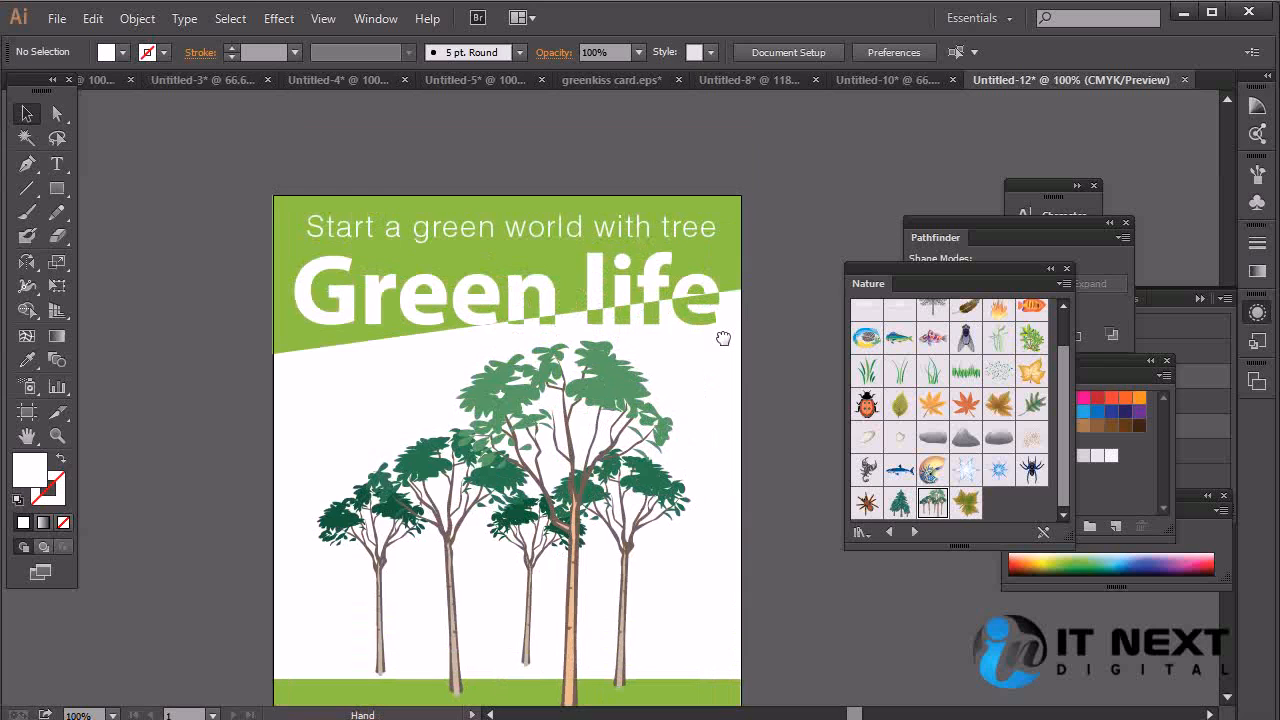
pyautogui.click(651, 228)
pyautogui.click(770, 268)
pyautogui.click(646, 226)
pyautogui.doubleClick(670, 246)
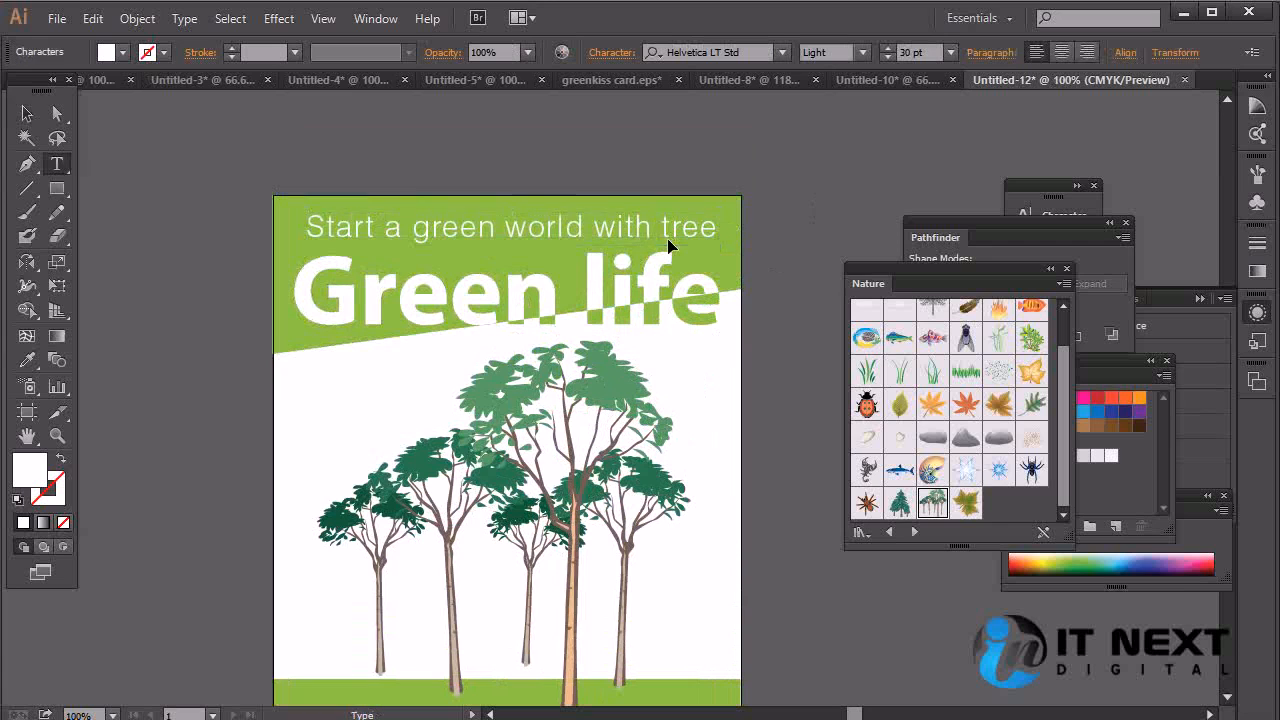
pyautogui.hotkey('ctrl', 'a')
pyautogui.hotkey('ctrl', 'shift', ',')
pyautogui.hotkey('ctrl', 'shift', ',')
pyautogui.hotkey('ctrl', 'shift', ',')
pyautogui.hotkey('ctrl', 'shift', ',')
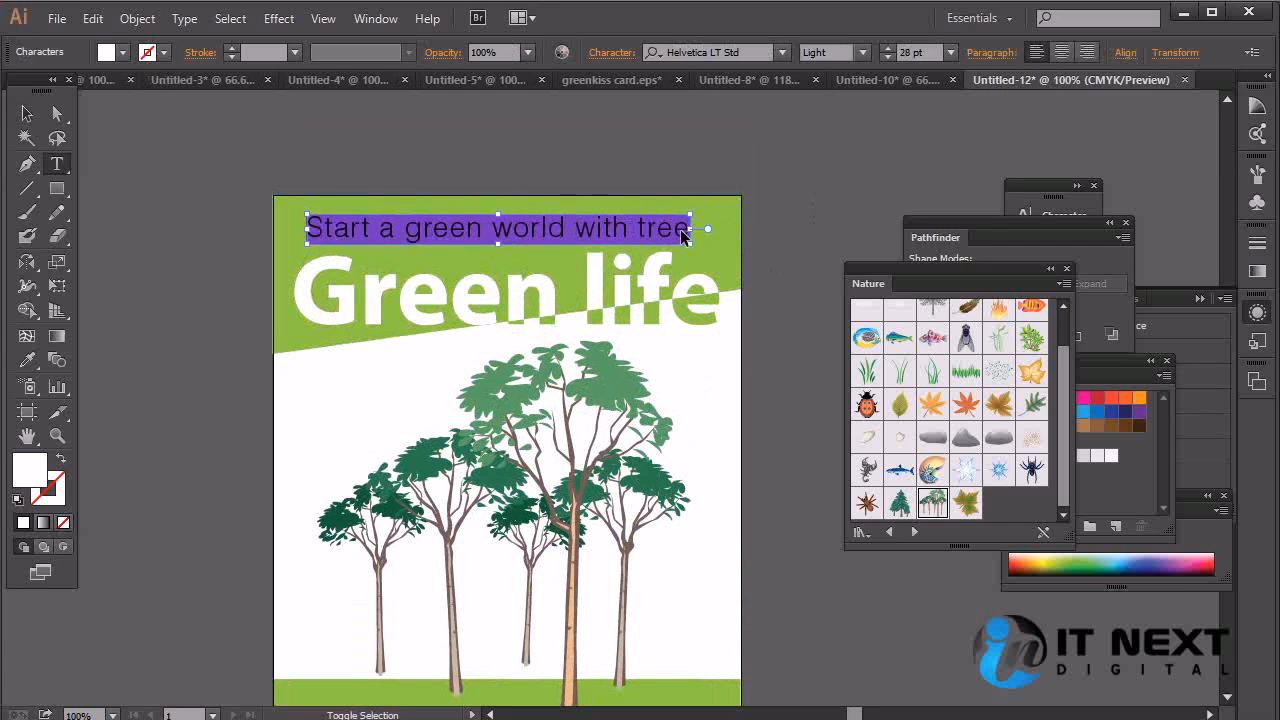
pyautogui.hotkey('ctrl', 'shift', ',')
# Widen the tagline's letter spacing to about the title's width and reposition it centred above "Green life".
pyautogui.hotkey('alt', 'Right')
pyautogui.hotkey('alt', 'Right')
pyautogui.hotkey('alt', 'Right')
pyautogui.hotkey('alt', 'Right')
pyautogui.hotkey('alt', 'Right')
pyautogui.hotkey('alt', 'Right')
pyautogui.hotkey('alt', 'Right')
pyautogui.hotkey('alt', 'Right')
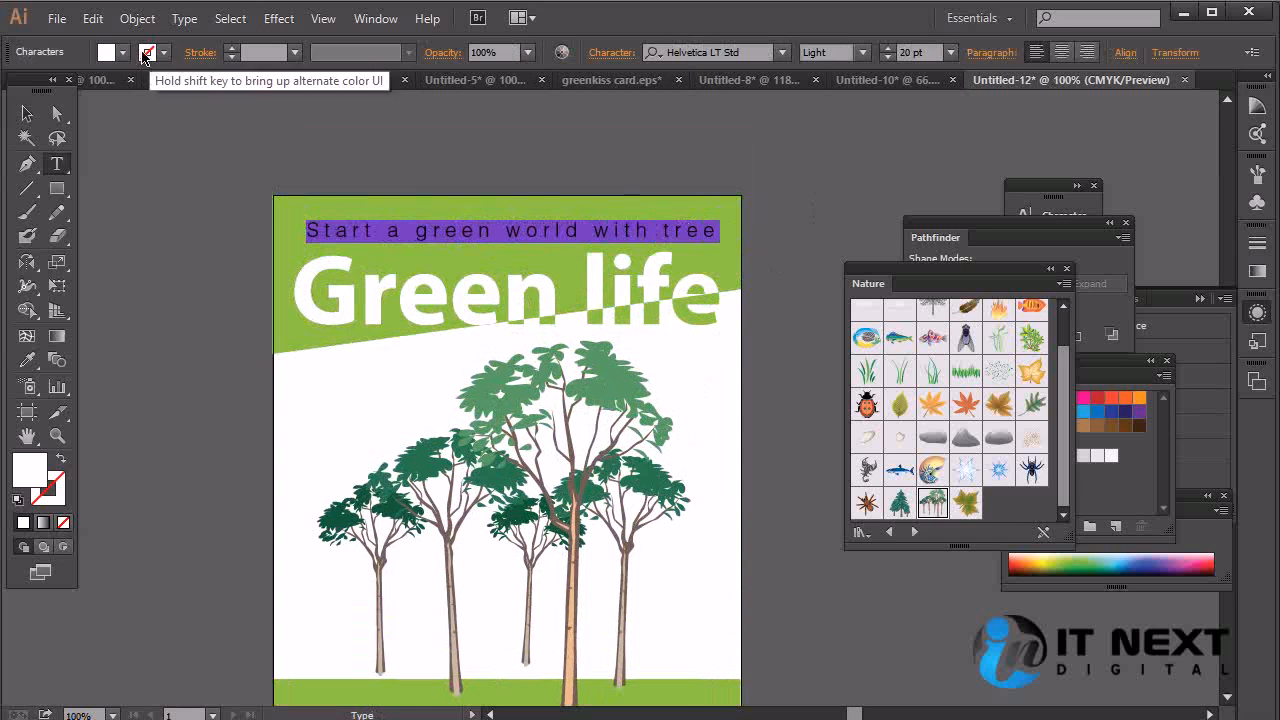
pyautogui.click(26, 113)
pyautogui.moveTo(588, 229); pyautogui.dragTo(578, 219)
pyautogui.moveTo(675, 222); pyautogui.dragTo(675, 226)
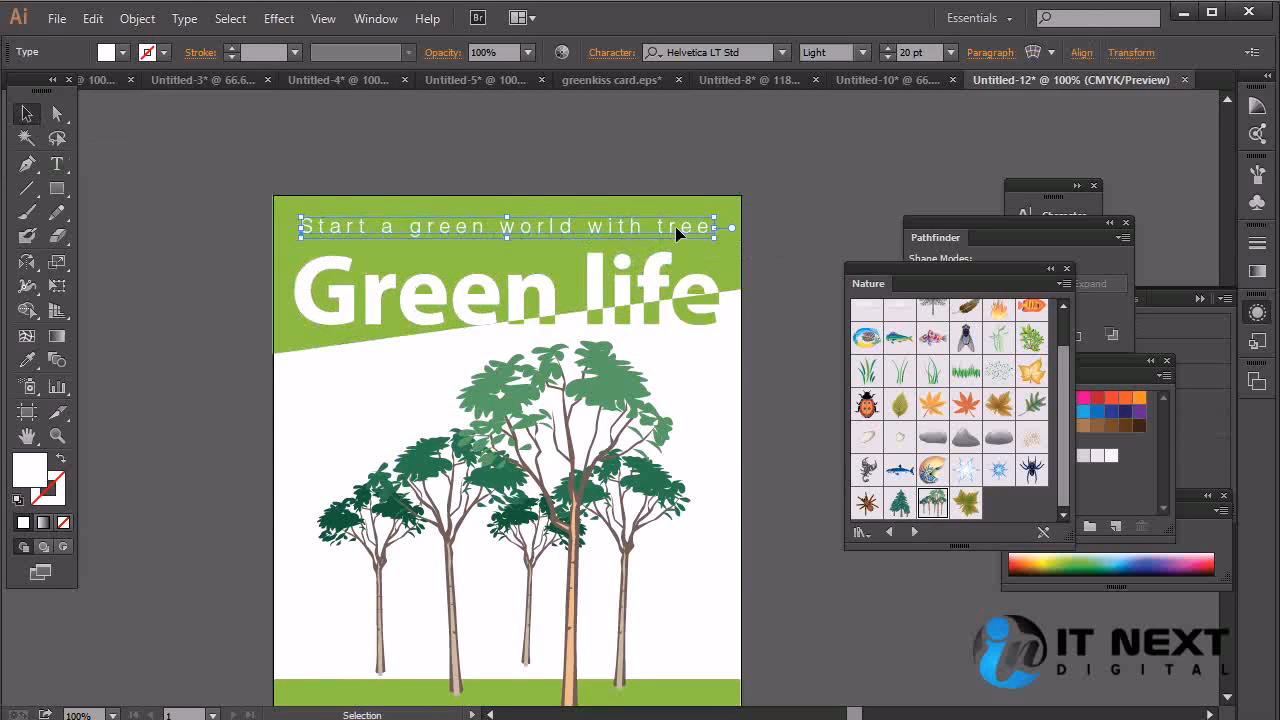
pyautogui.click(790, 263)
# Place a copy of the tagline in the lower part of the green bottom band, aligned under the original.
pyautogui.press('space')
pyautogui.moveTo(690, 322); pyautogui.dragTo(688, 273)
pyautogui.moveTo(689, 507)
pyautogui.mouseDown()
pyautogui.moveTo(680, 449)
pyautogui.moveTo(689, 486)
pyautogui.mouseUp()
pyautogui.click(633, 138)
pyautogui.moveTo(633, 138); pyautogui.dragTo(625, 657)
pyautogui.click(771, 626)
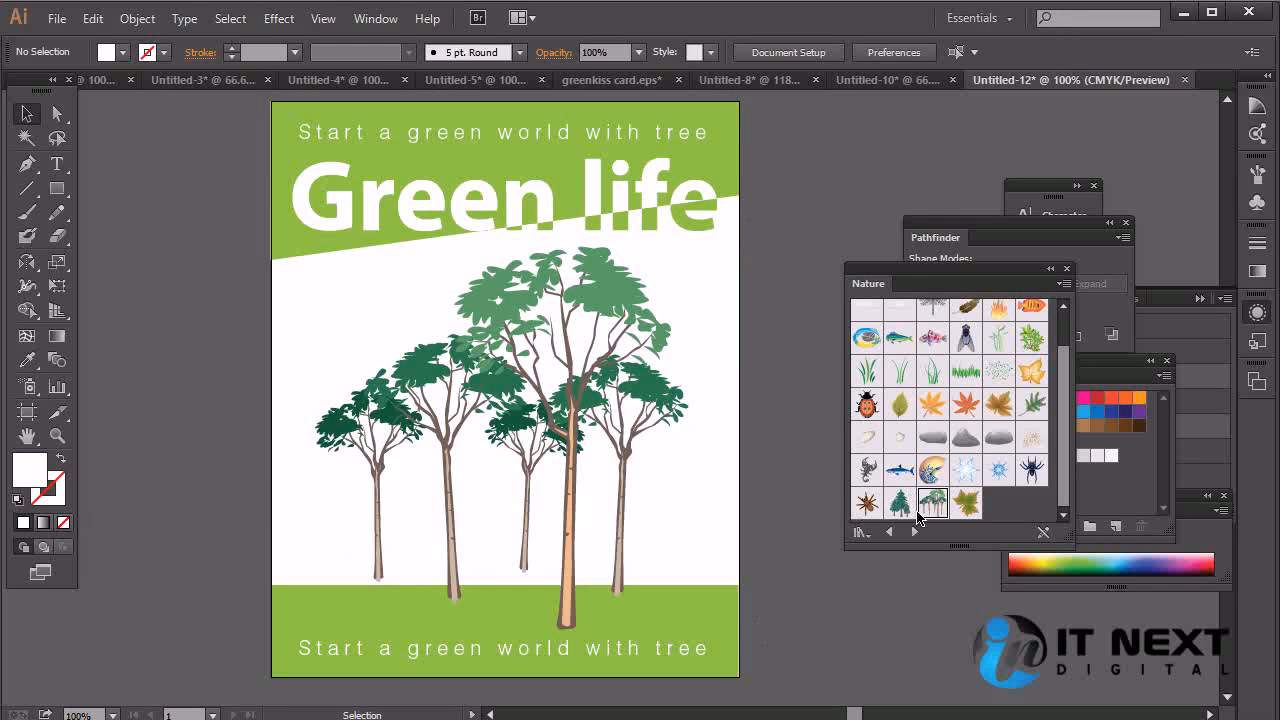
# Add the Grass 4 symbol and scatter copies along the green bottom band's upper edge and around the tree trunks.
pyautogui.moveTo(968, 388); pyautogui.dragTo(743, 632)
pyautogui.click(827, 608)
pyautogui.press('space')
pyautogui.press('space')
pyautogui.moveTo(726, 470); pyautogui.dragTo(706, 490)
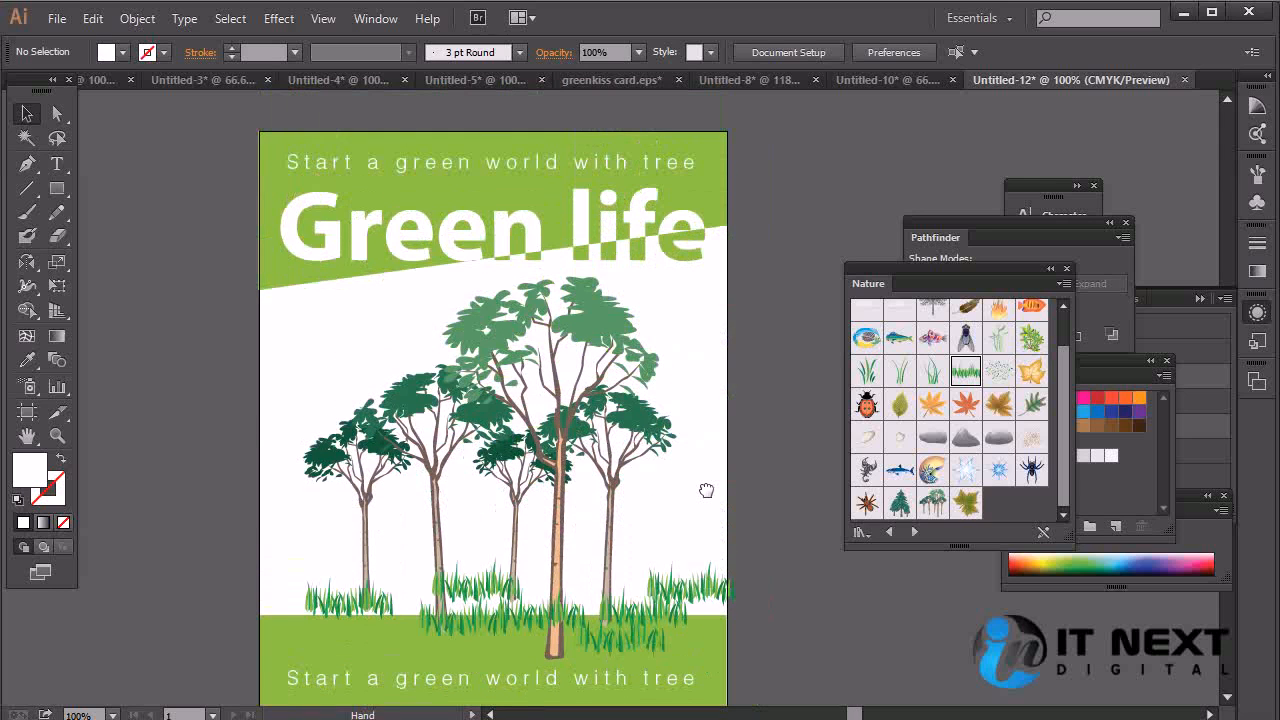
pyautogui.click(527, 455)
pyautogui.click(362, 342)
# Add the conifer tree symbol and arrange copies of varied size at both sides of the page on the band's upper edge.
pyautogui.click(901, 505)
pyautogui.moveTo(708, 515); pyautogui.dragTo(692, 555)
pyautogui.moveTo(700, 491)
pyautogui.mouseDown()
pyautogui.moveTo(718, 455)
pyautogui.moveTo(711, 471)
pyautogui.mouseUp()
pyautogui.moveTo(690, 528)
pyautogui.mouseDown()
pyautogui.moveTo(668, 543)
pyautogui.moveTo(418, 569)
pyautogui.mouseUp()
pyautogui.moveTo(446, 517); pyautogui.dragTo(608, 550)
pyautogui.moveTo(594, 600); pyautogui.dragTo(310, 600)
pyautogui.click(774, 623)
# Place another Grass 4 clump in the green band beside the base of the largest trunk.
pyautogui.moveTo(604, 631); pyautogui.dragTo(606, 597)
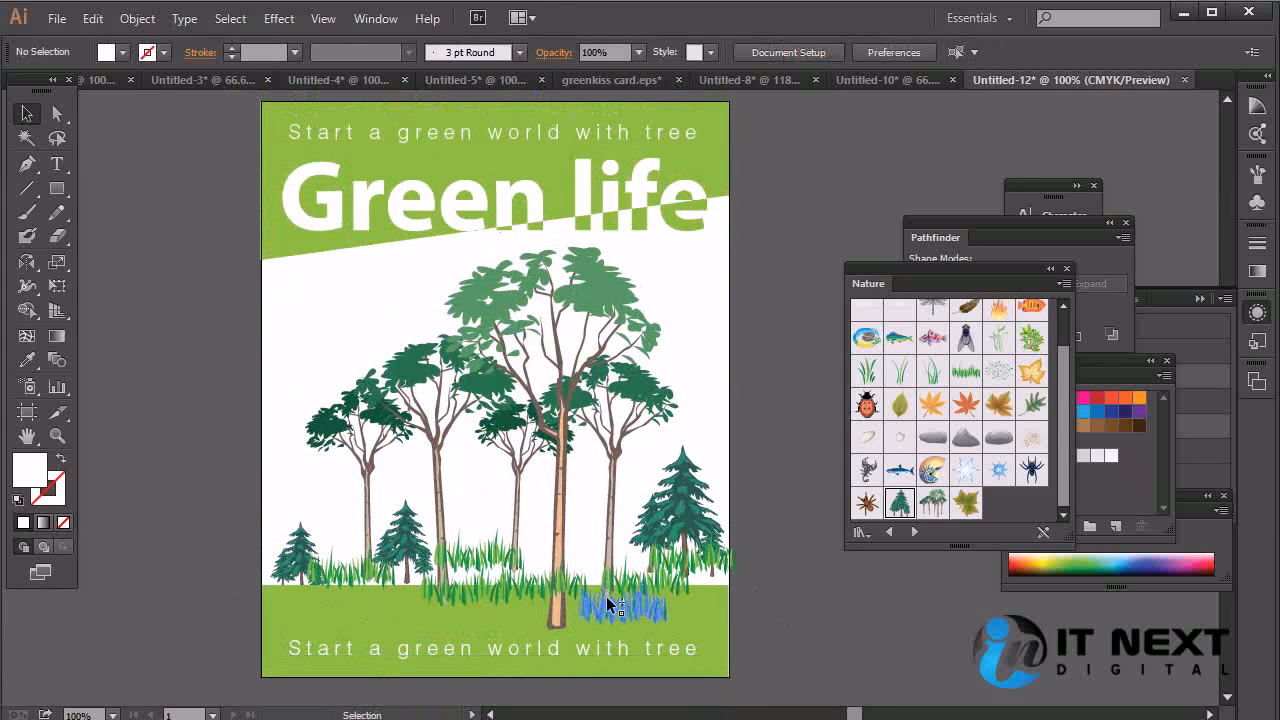
pyautogui.moveTo(589, 432); pyautogui.dragTo(590, 466)
pyautogui.click(551, 494)
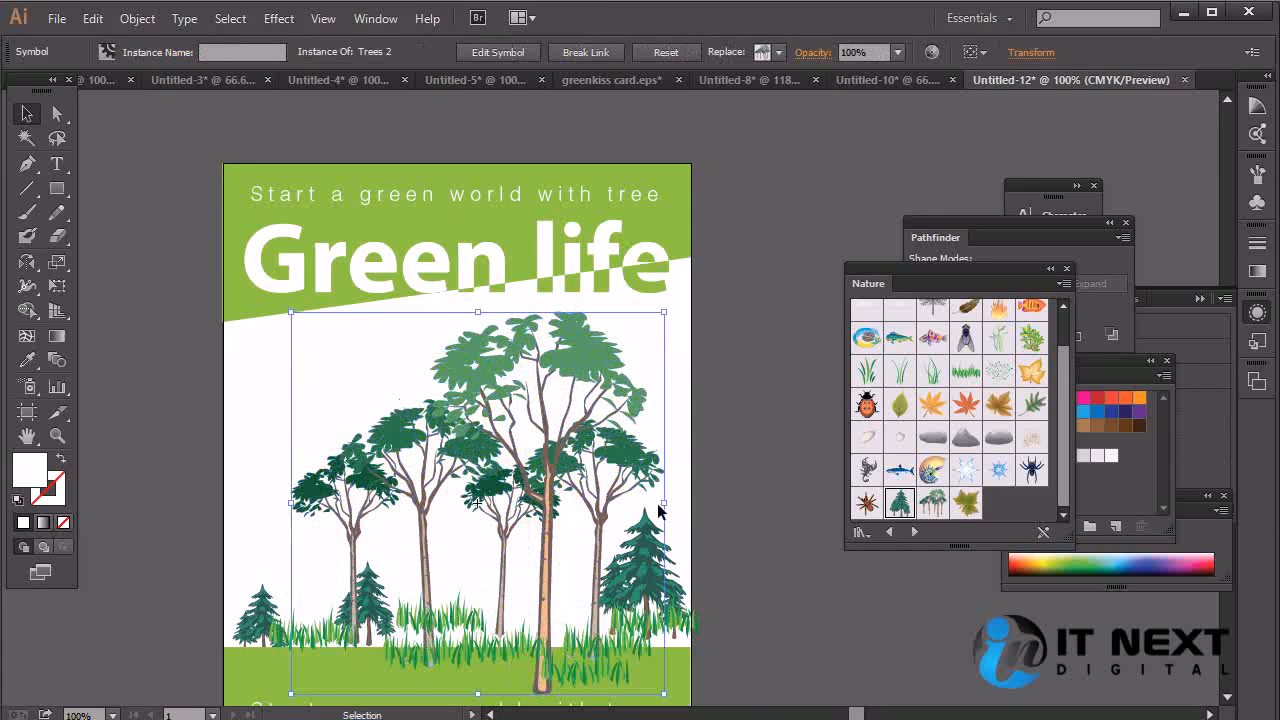
pyautogui.click(824, 645)
pyautogui.moveTo(512, 645); pyautogui.dragTo(510, 676)
pyautogui.moveTo(733, 668); pyautogui.dragTo(784, 609)
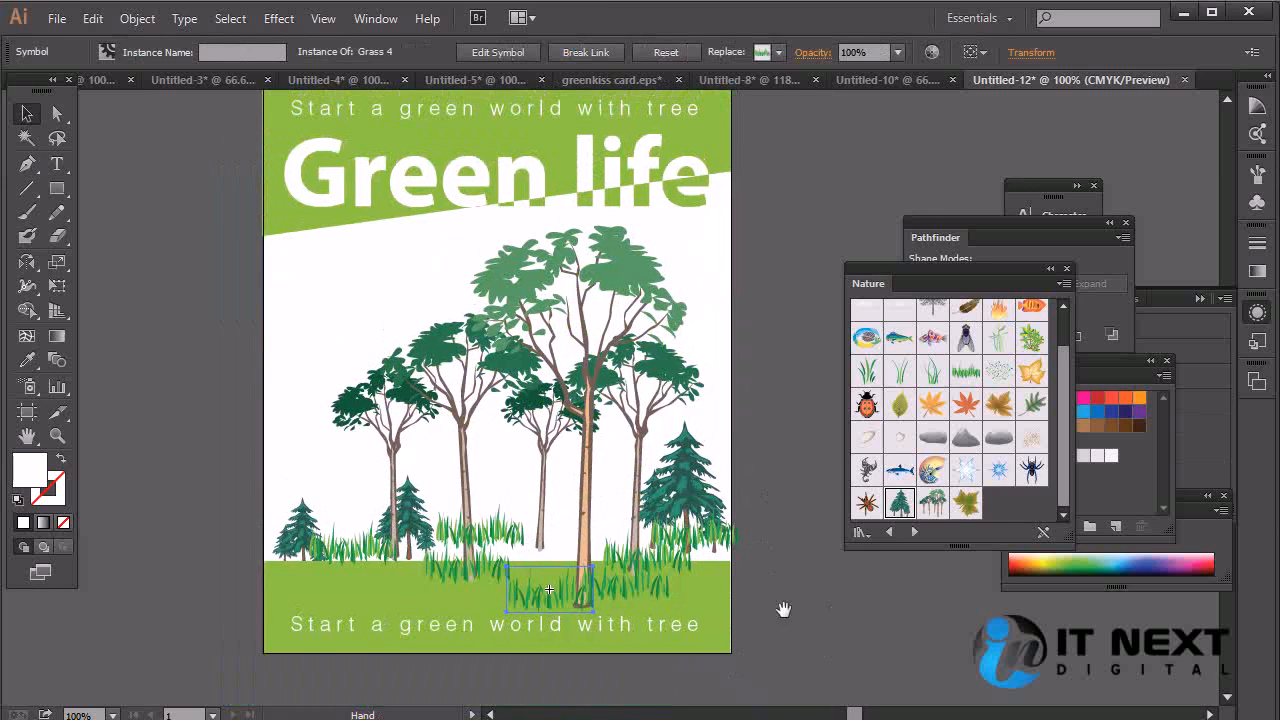
# Create an area text frame in the white space left of the tallest tree and paste the Lorem Ipsum placeholder paragraph.
pyautogui.moveTo(621, 498); pyautogui.dragTo(651, 572)
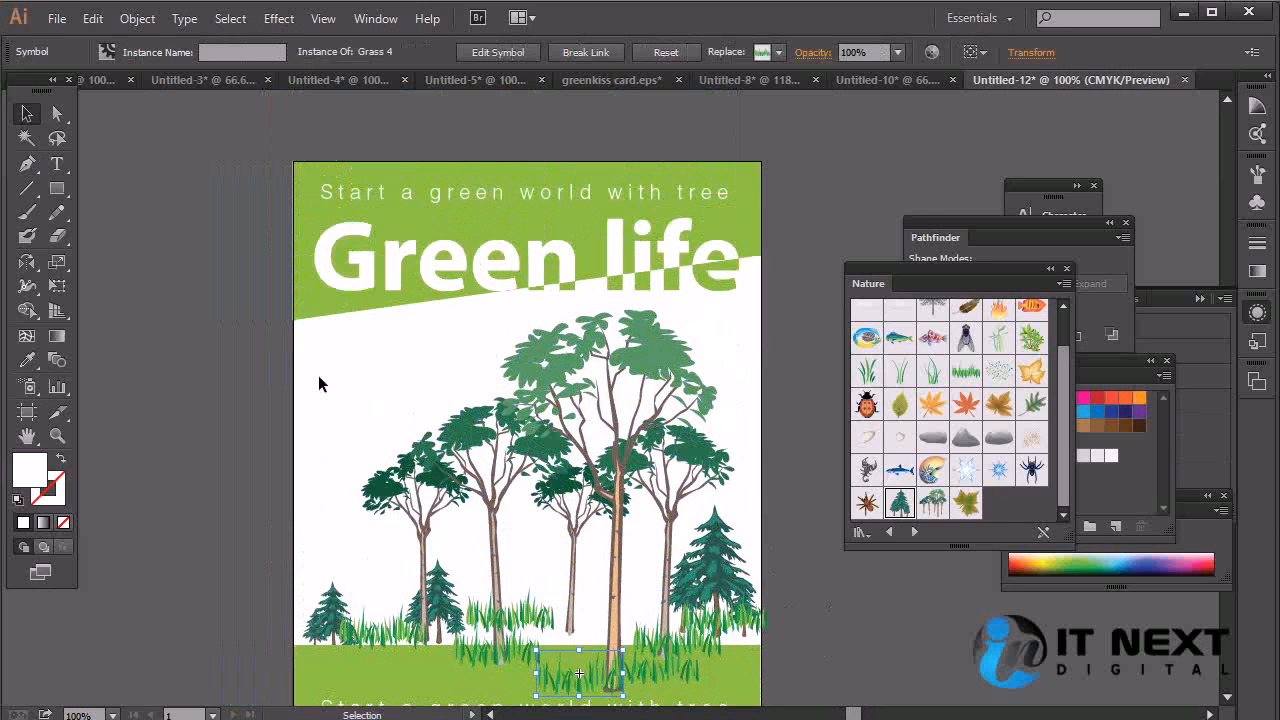
pyautogui.click(57, 164)
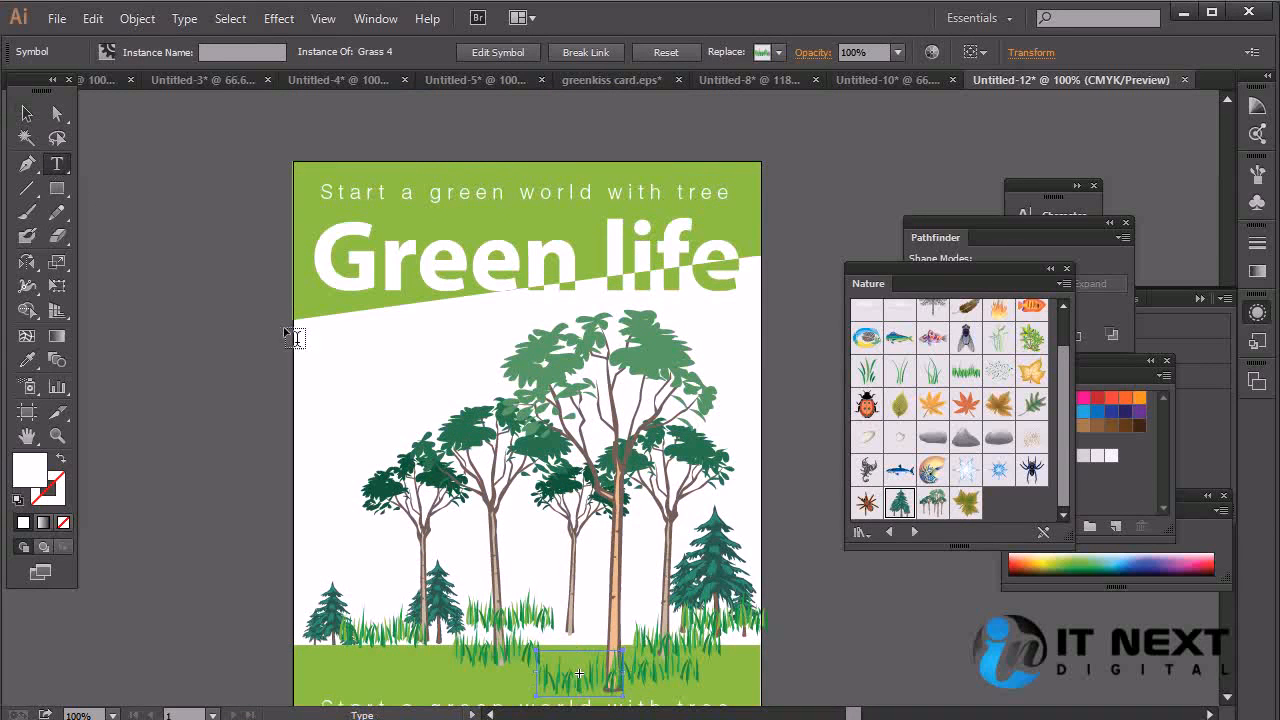
pyautogui.moveTo(300, 334); pyautogui.dragTo(482, 437)
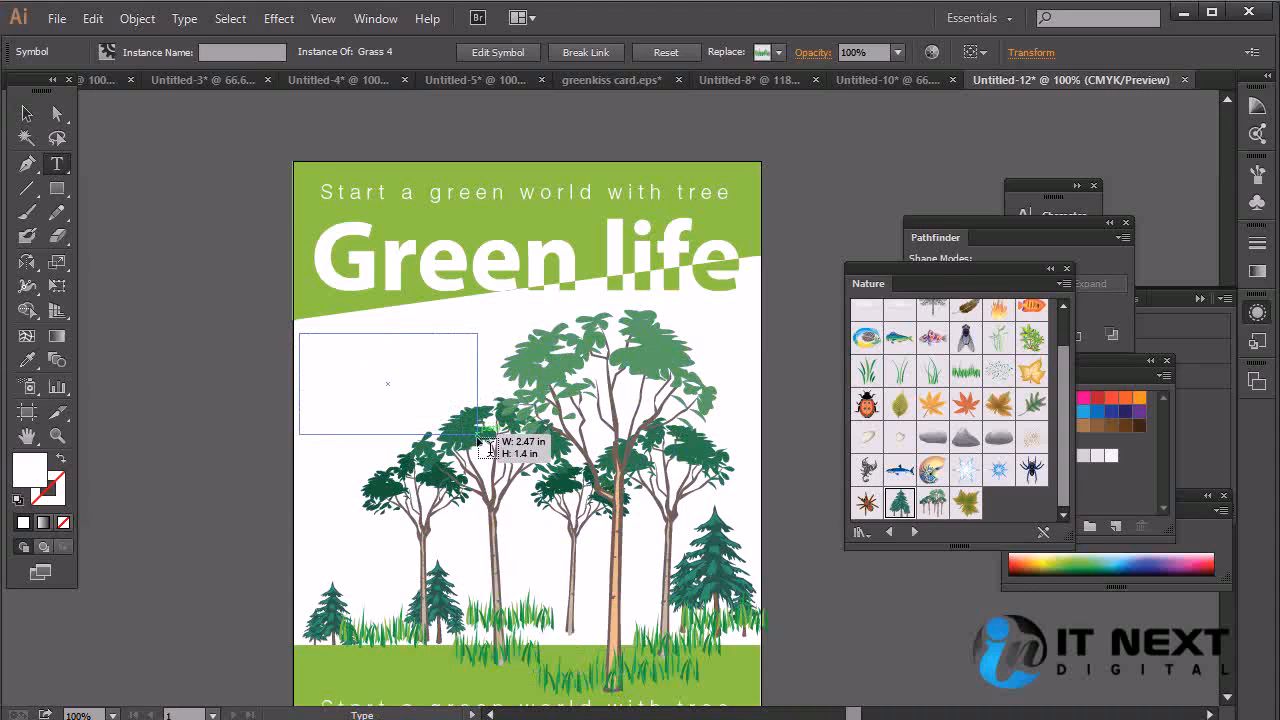
pyautogui.moveTo(478, 436); pyautogui.dragTo(460, 403)
pyautogui.hotkey('ctrl', 'v')
pyautogui.hotkey('ctrl', 'a')
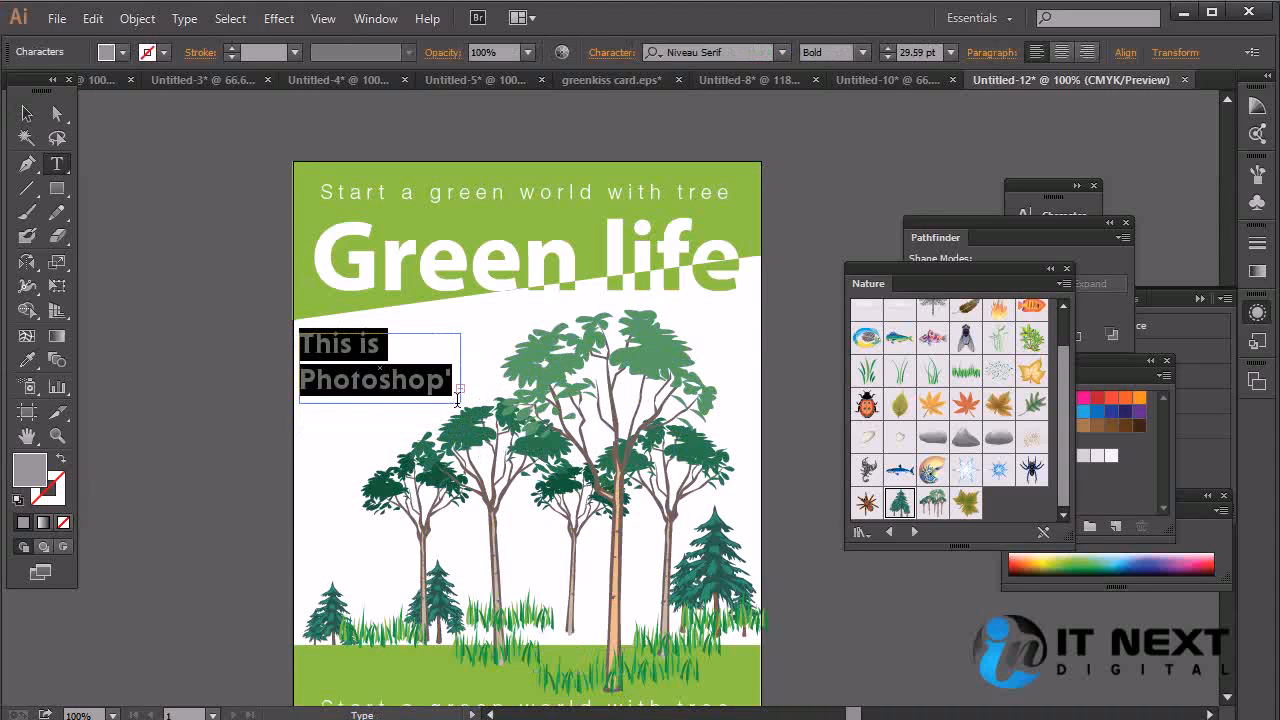
# Set the paragraph's font size to 15.59 pt and shift its text frame slightly right, away from the page edge.
pyautogui.hotkey('ctrl', 'shift', ',')
pyautogui.hotkey('ctrl', 'shift', ',')
pyautogui.hotkey('ctrl', 'shift', ',')
pyautogui.hotkey('ctrl', 'shift', ',')
pyautogui.hotkey('ctrl', 'shift', ',')
pyautogui.hotkey('ctrl', 'shift', ',')
pyautogui.hotkey('ctrl', 'shift', ',')
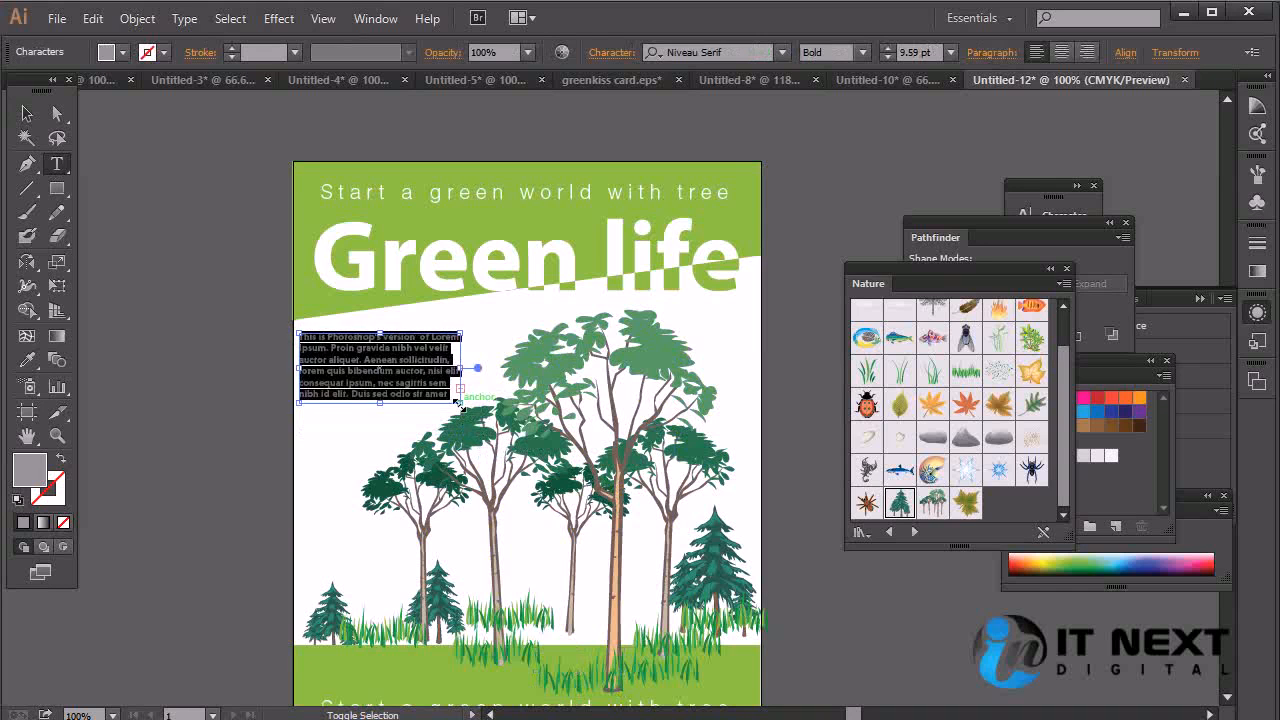
pyautogui.hotkey('ctrl', 'shift', '.')
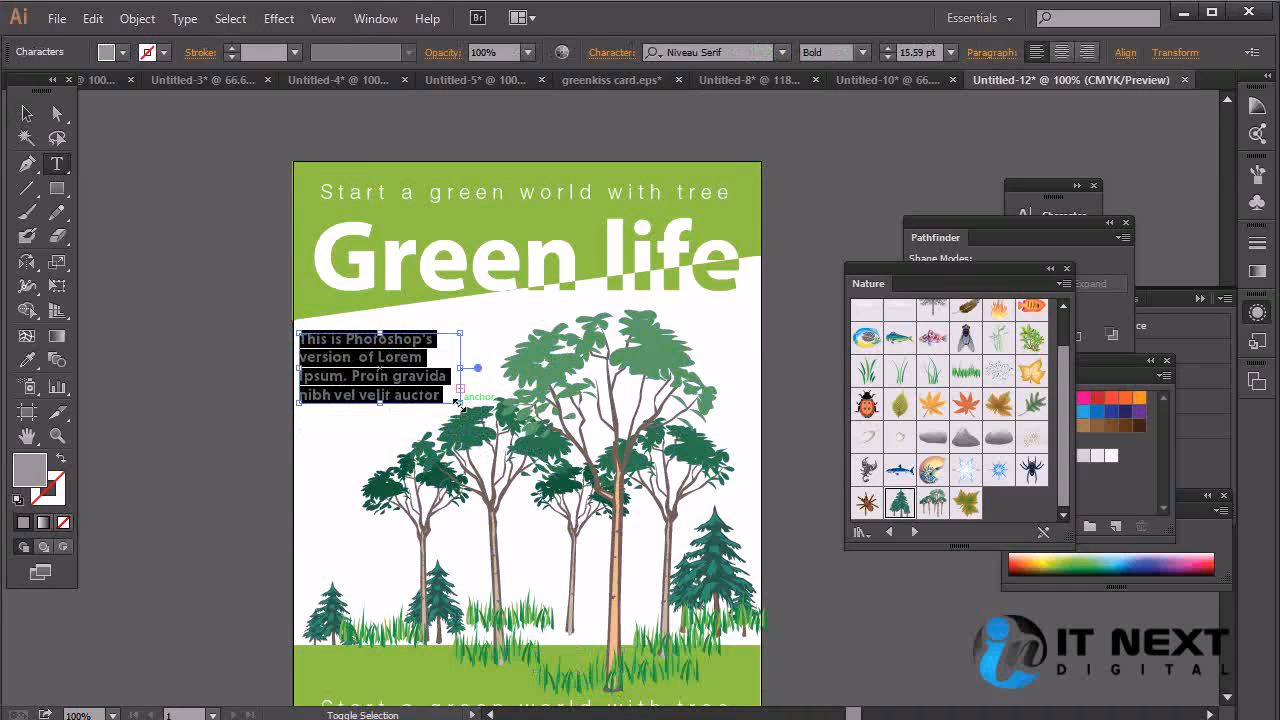
pyautogui.press('Escape')
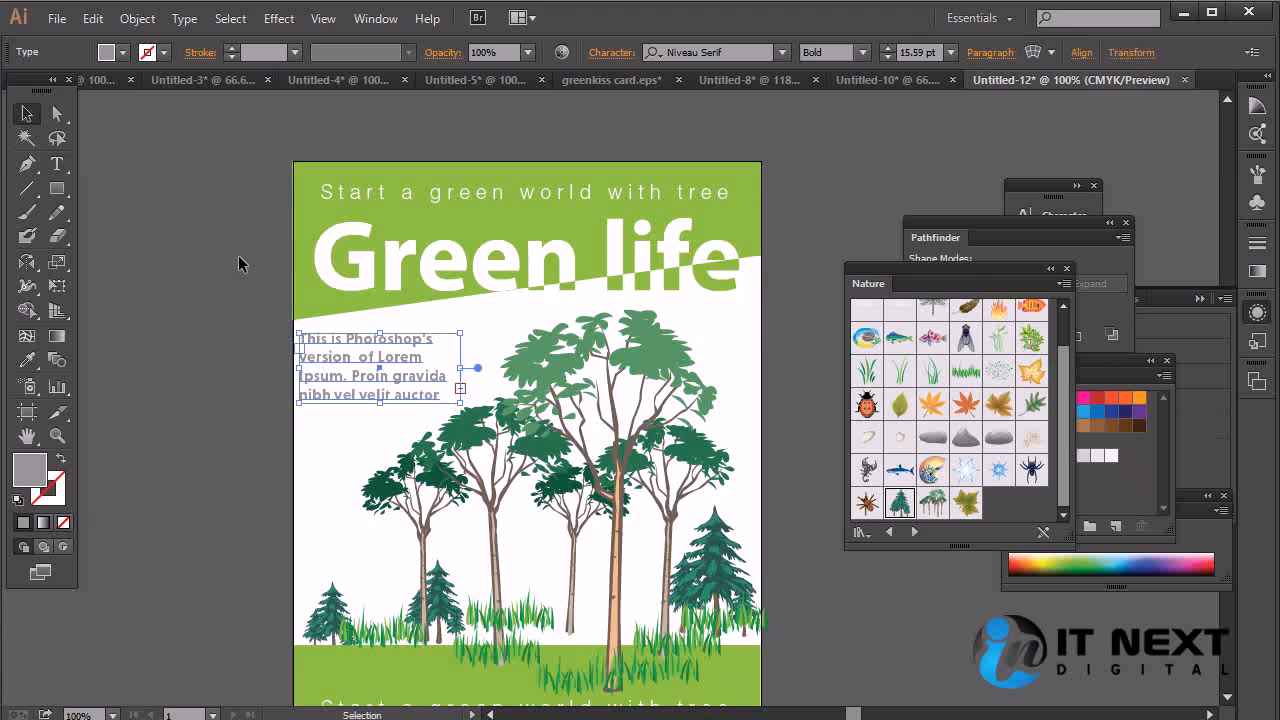
pyautogui.moveTo(400, 362); pyautogui.dragTo(438, 350)
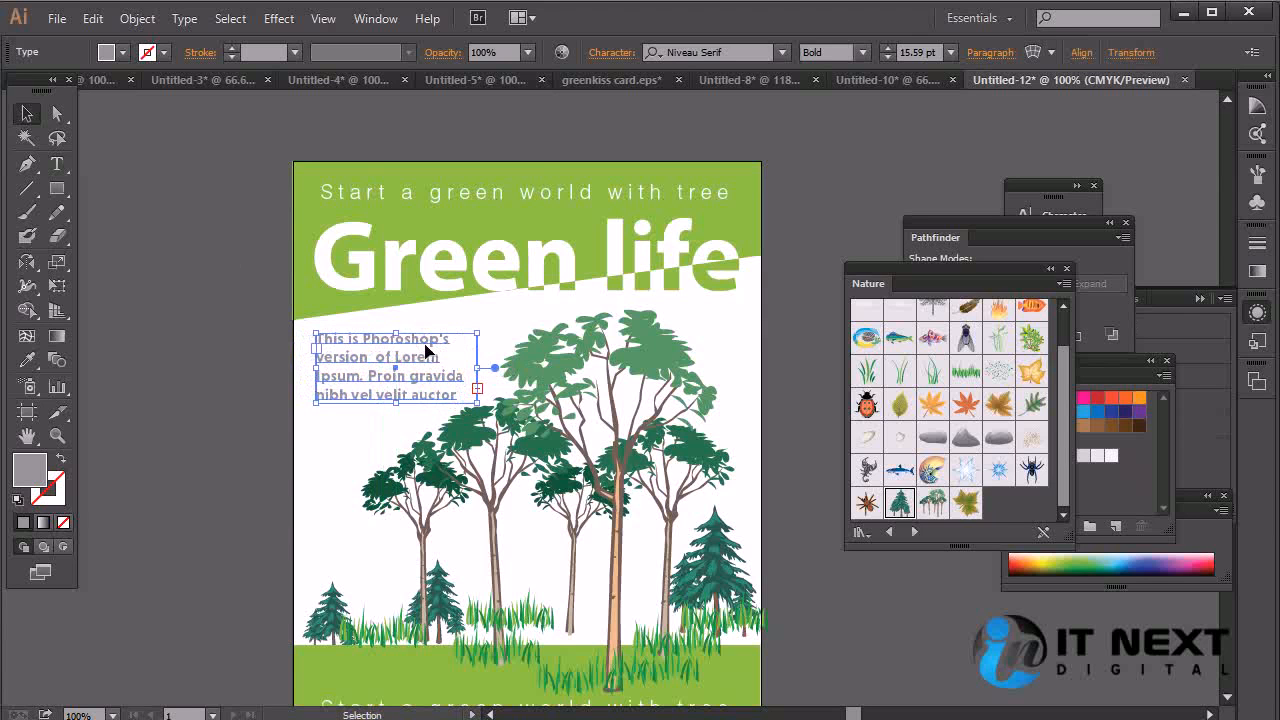
# Change the paragraph's font to Ainslie.
pyautogui.click(781, 52)
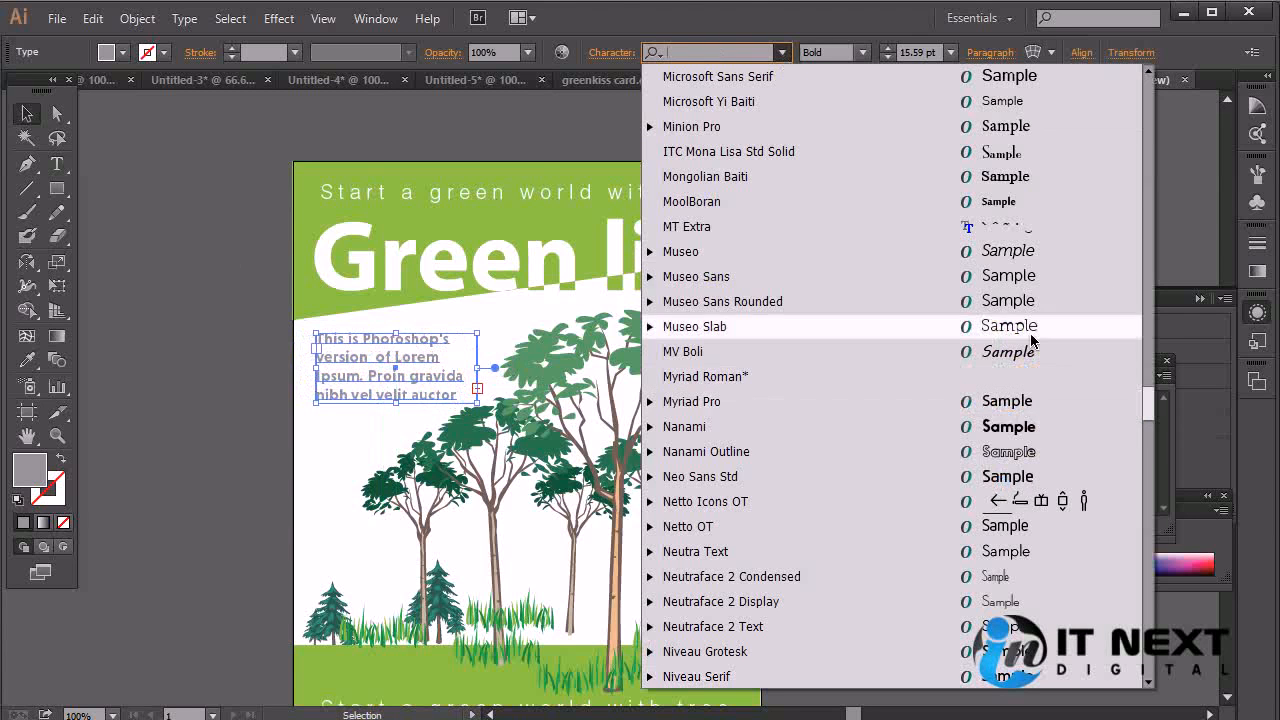
pyautogui.moveTo(1146, 400); pyautogui.dragTo(1113, 80)
pyautogui.click(785, 203)
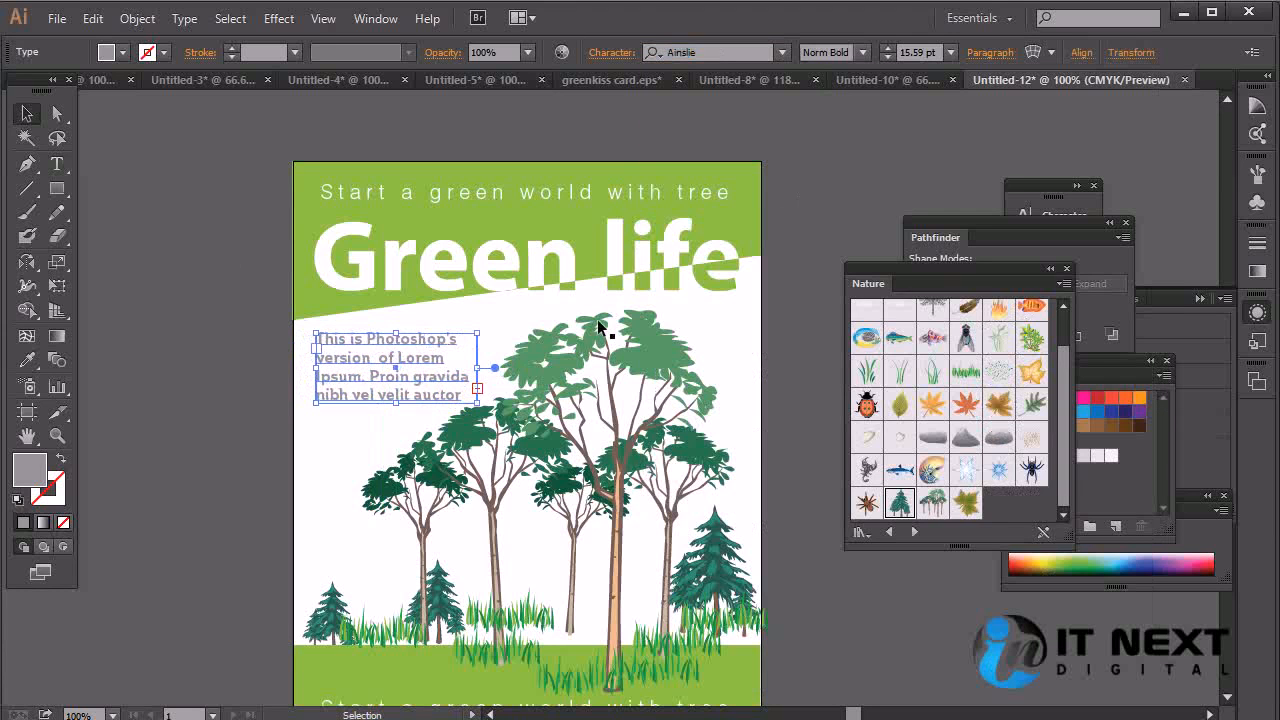
# Try the Norm Book and Norm Regular styles on the whole paragraph and set its font style to Norm Medium.
pyautogui.doubleClick(439, 382)
pyautogui.hotkey('ctrl', 'a')
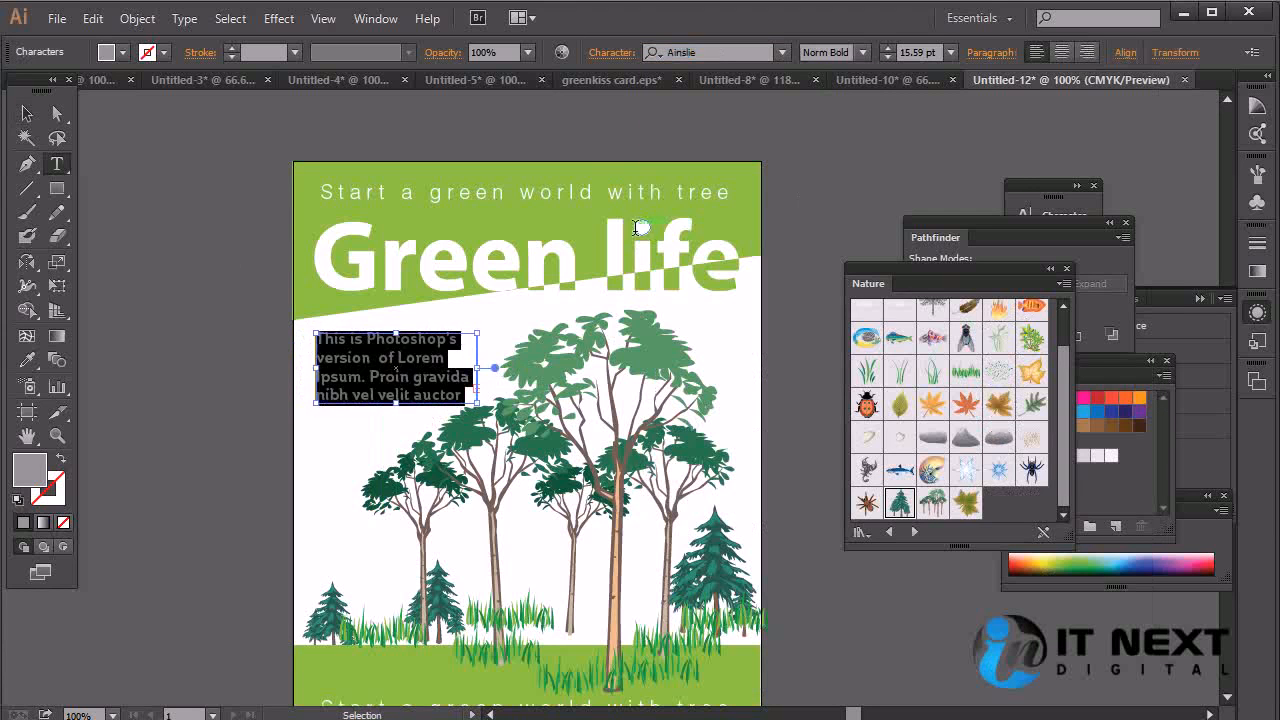
pyautogui.click(861, 53)
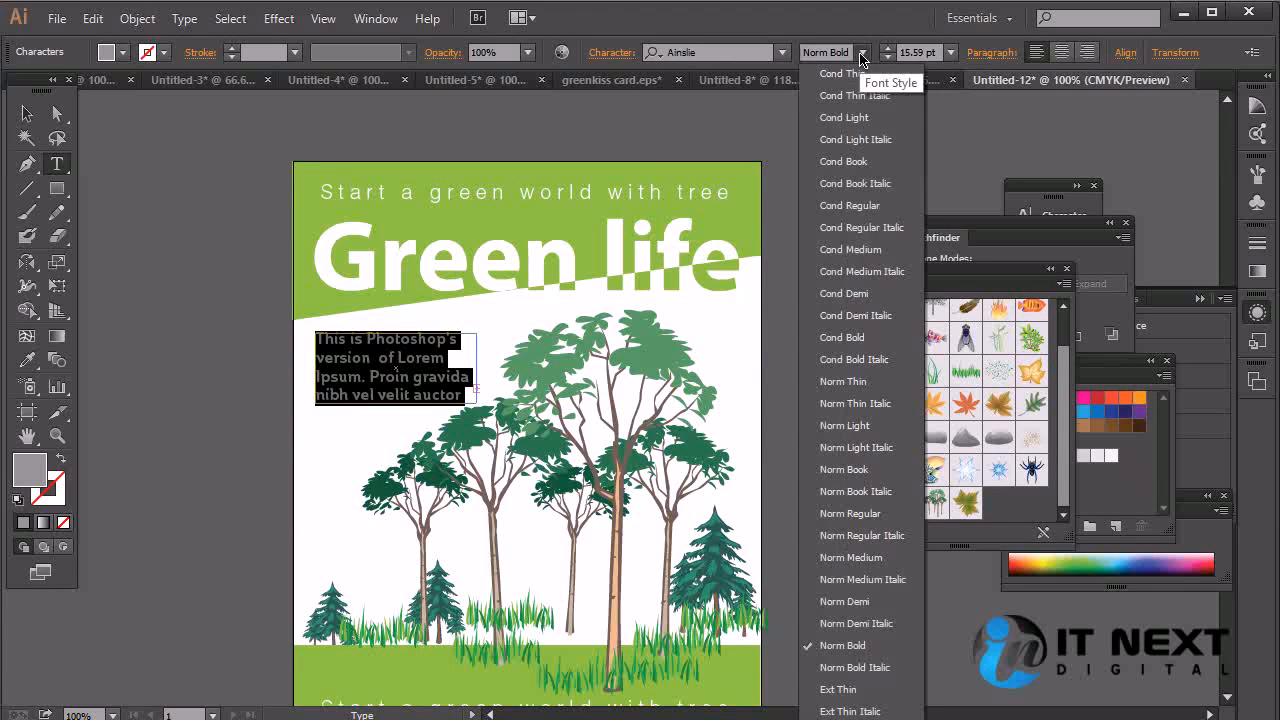
pyautogui.click(866, 478)
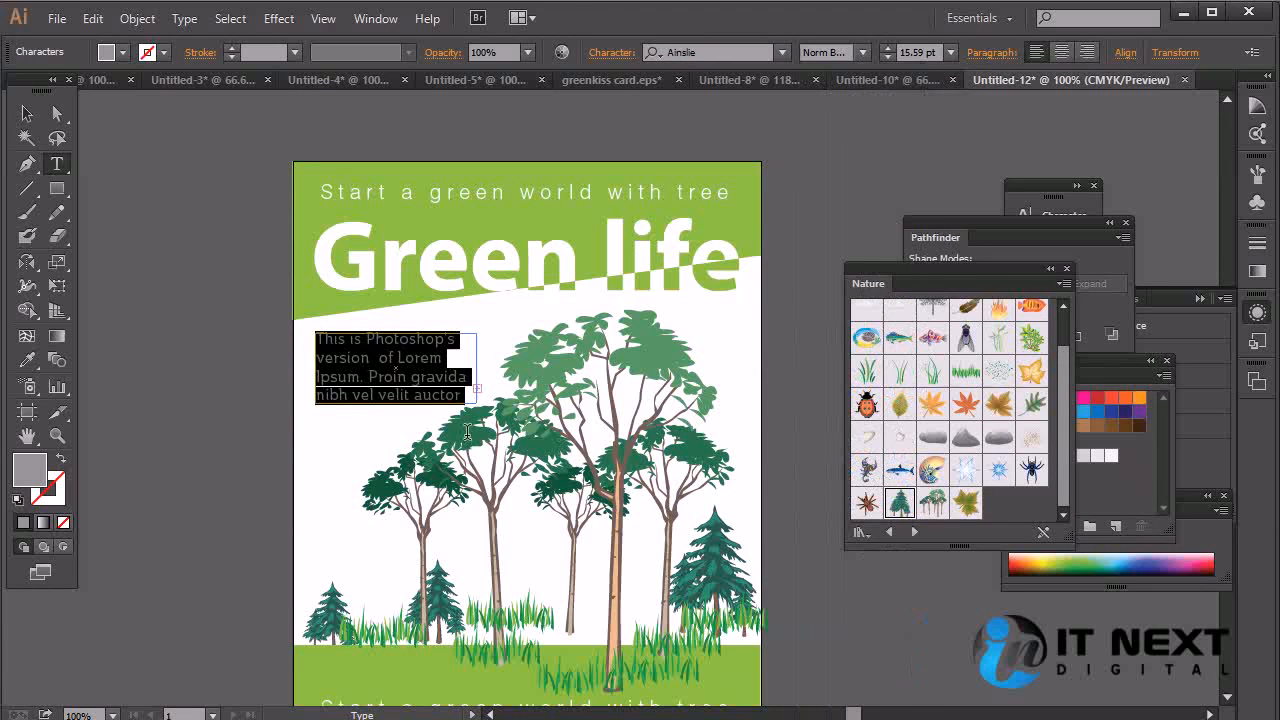
pyautogui.click(407, 374)
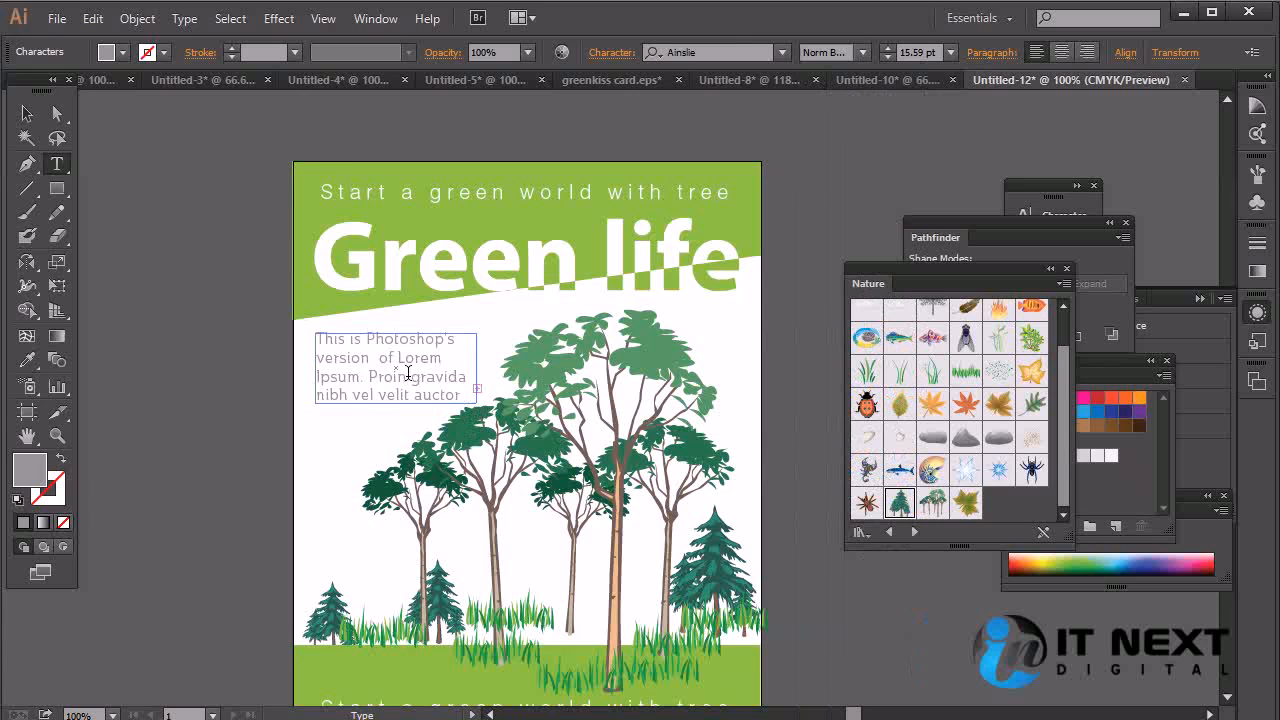
pyautogui.hotkey('ctrl', 'a')
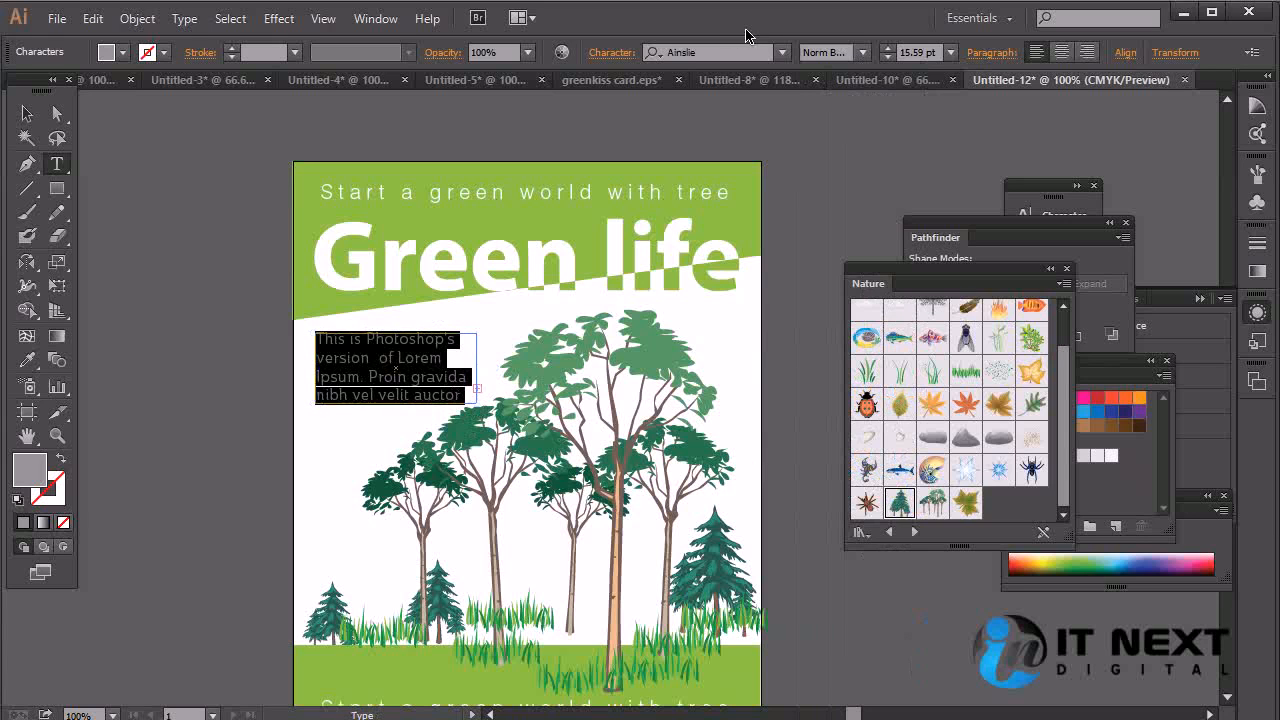
pyautogui.click(861, 53)
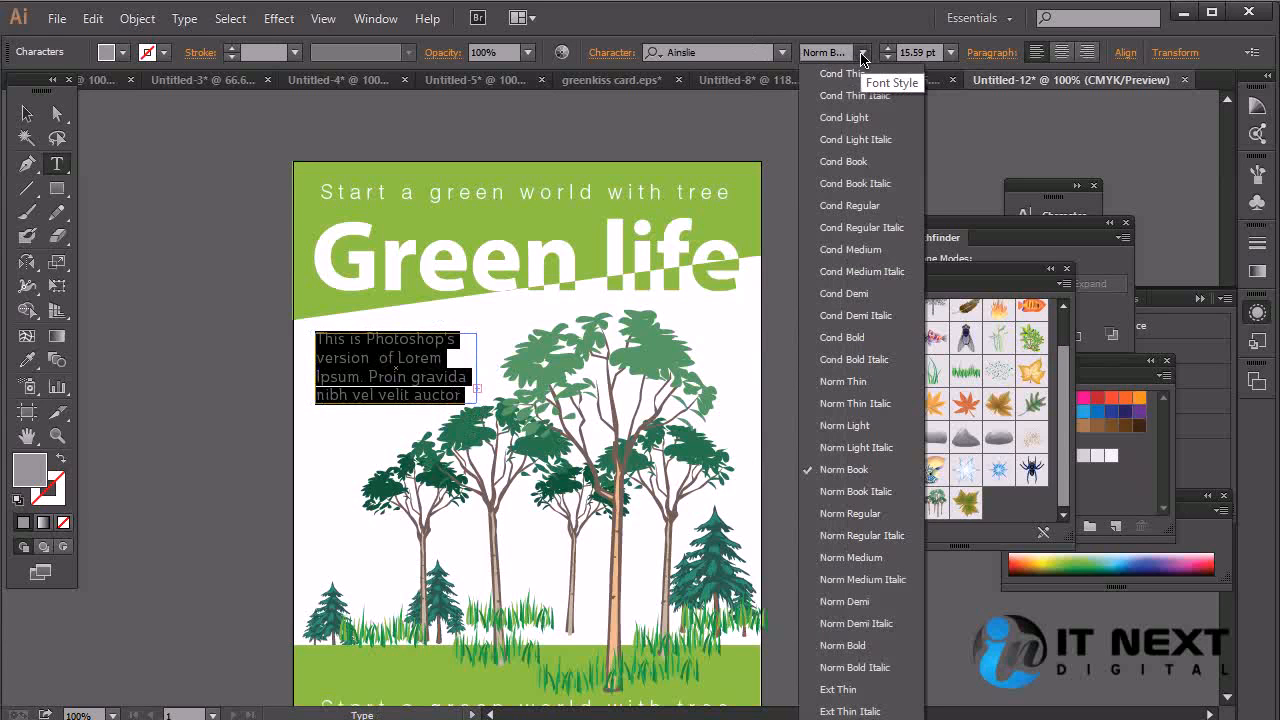
pyautogui.click(858, 513)
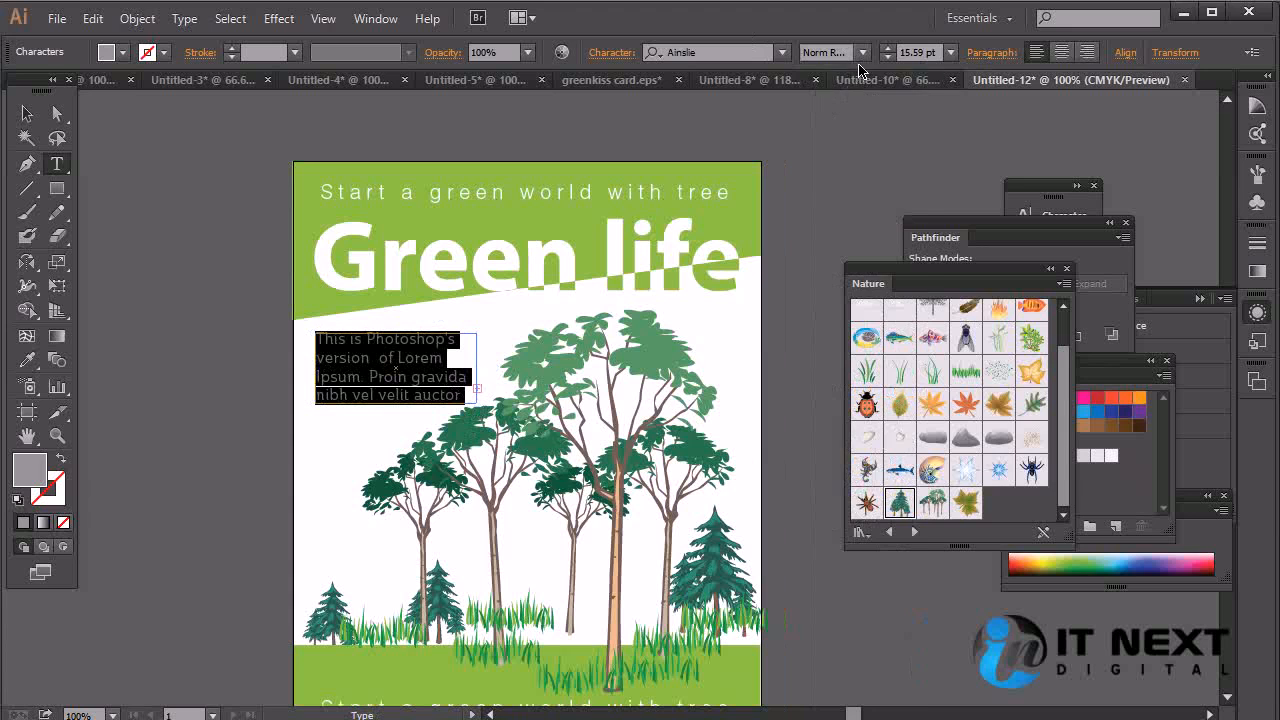
pyautogui.click(861, 53)
pyautogui.click(888, 553)
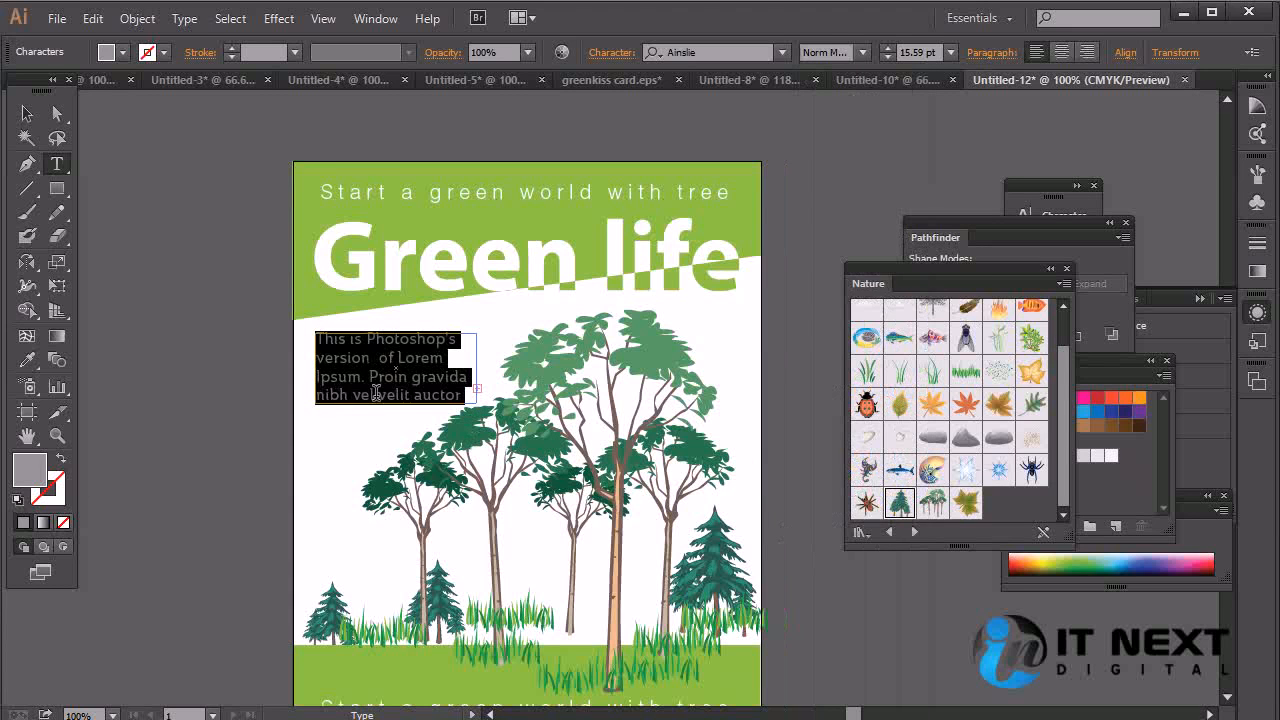
pyautogui.click(376, 393)
pyautogui.click(26, 113)
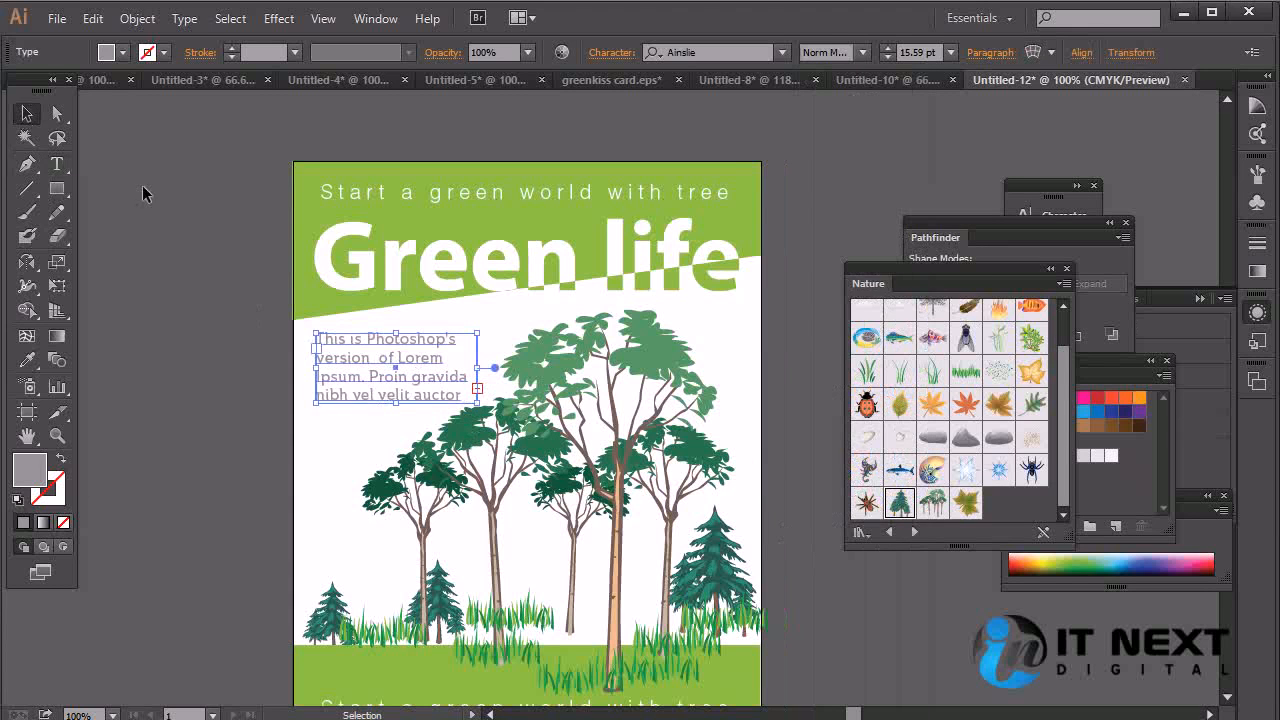
# Extend the text frame downward to show ten lines and position it below the slanted header near the left page edge.
pyautogui.moveTo(480, 398); pyautogui.dragTo(466, 530)
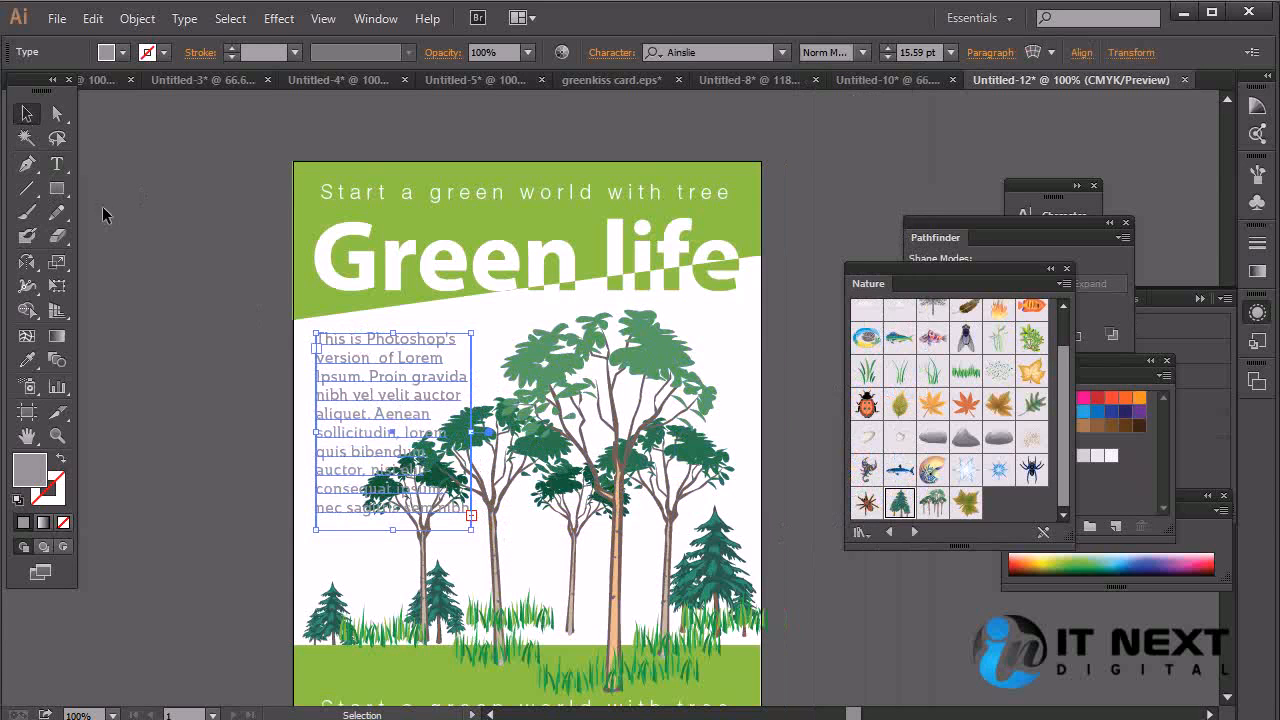
pyautogui.moveTo(410, 392); pyautogui.dragTo(400, 389)
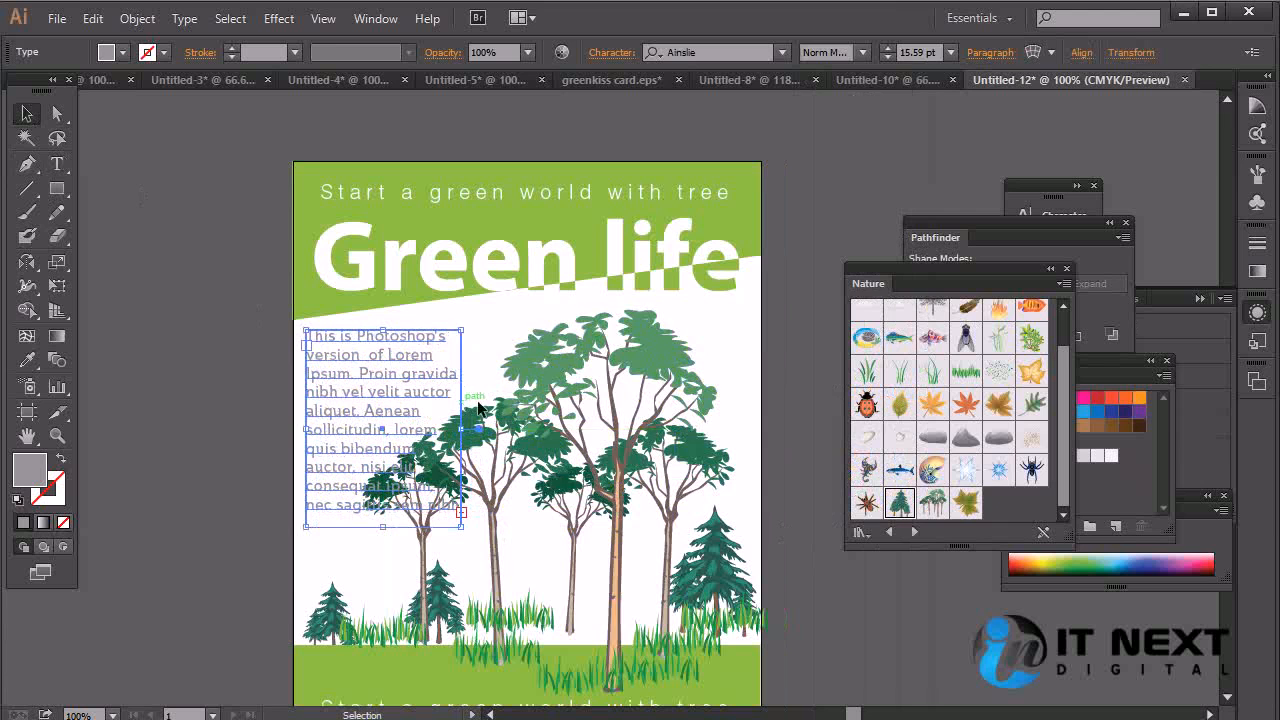
pyautogui.click(791, 466)
pyautogui.moveTo(642, 462); pyautogui.dragTo(562, 418)
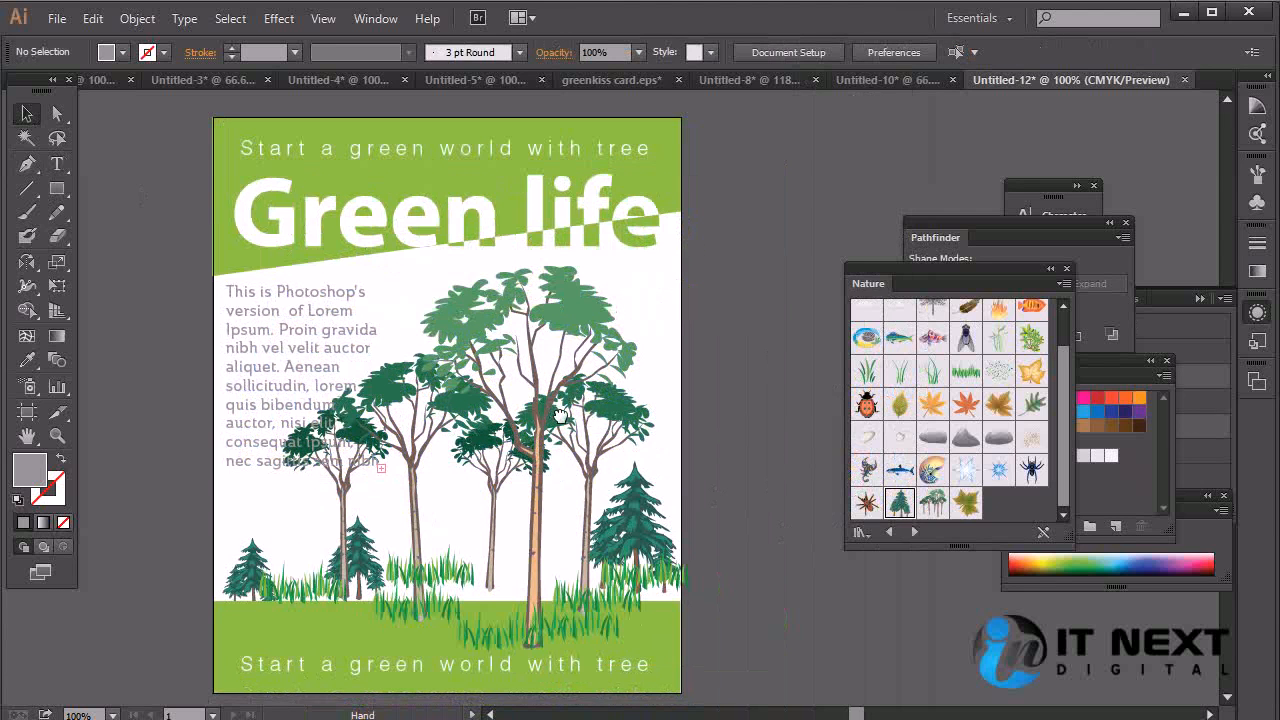
pyautogui.moveTo(313, 350); pyautogui.dragTo(324, 365)
pyautogui.click(740, 343)
# Increase the line spacing of the whole paragraph slightly and select its text frame.
pyautogui.click(316, 358)
pyautogui.doubleClick(343, 398)
pyautogui.hotkey('ctrl', 'a')
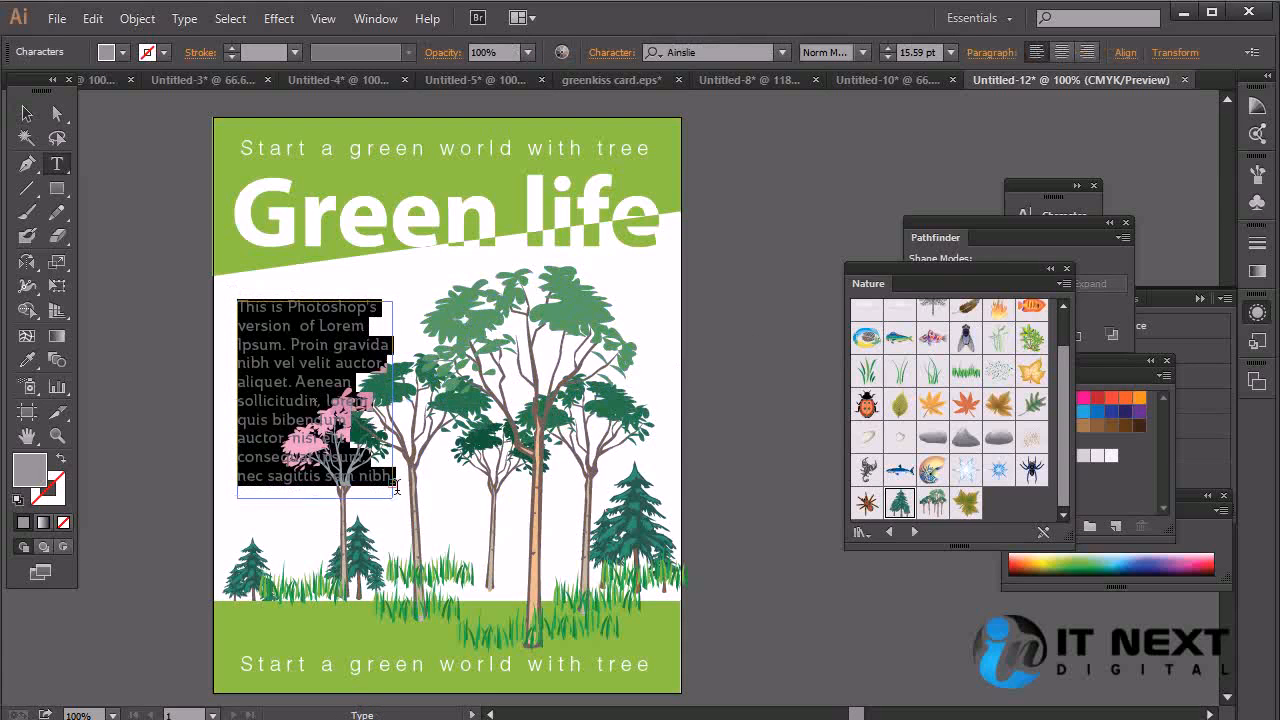
pyautogui.press('alt')
pyautogui.hotkey('alt', 'Down')
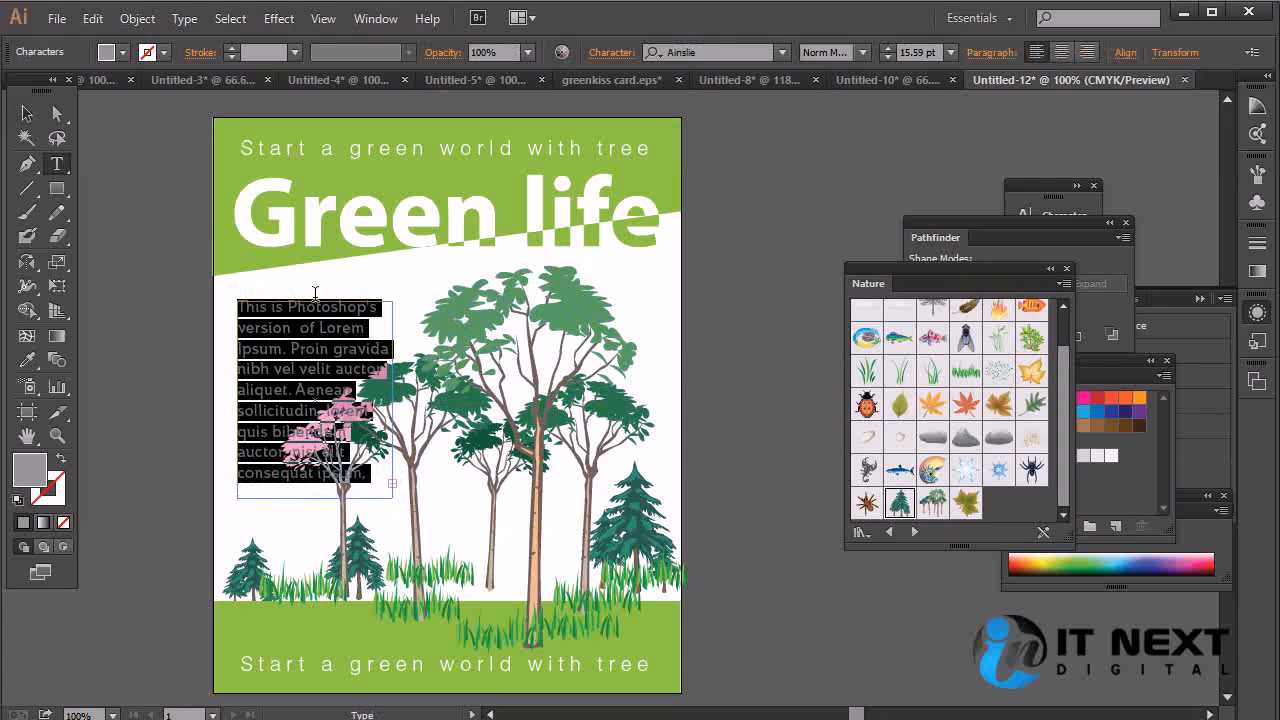
pyautogui.click(26, 113)
pyautogui.click(727, 318)
pyautogui.click(318, 327)
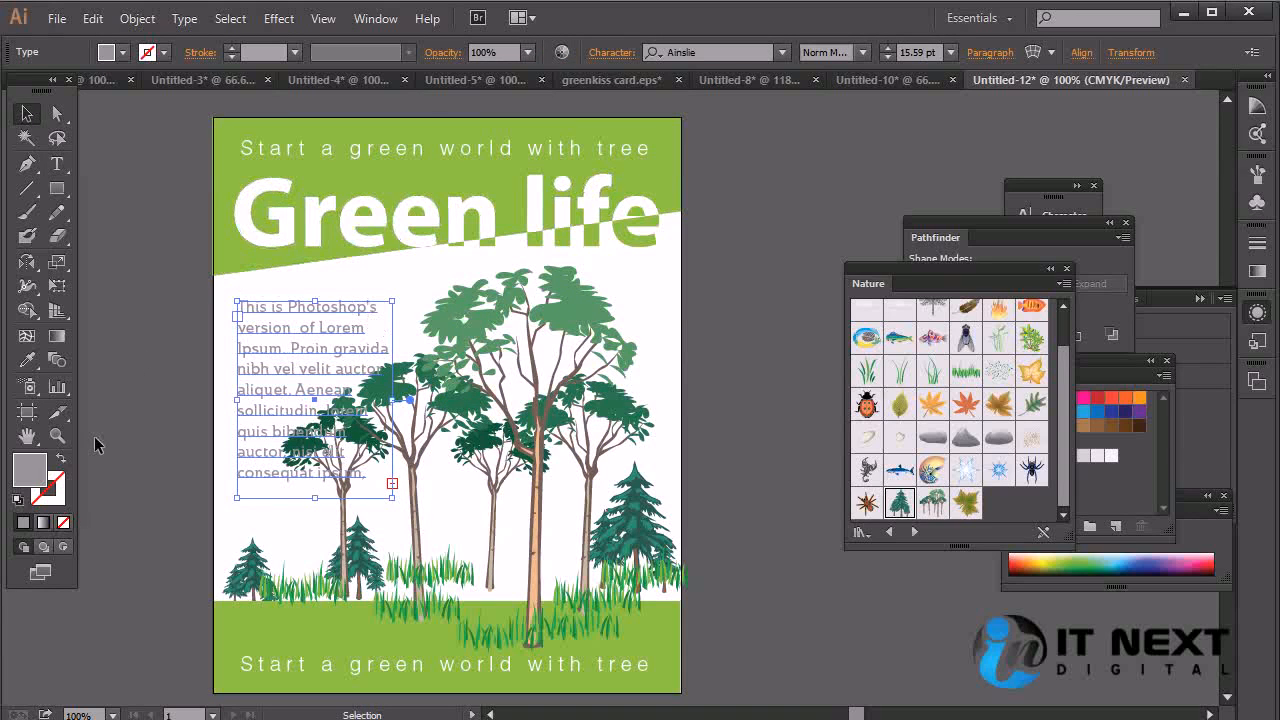
# Set the paragraph's text colour to dark green 597f16 and deselect the text frame.
pyautogui.doubleClick(37, 473)
pyautogui.write('78ad1c')
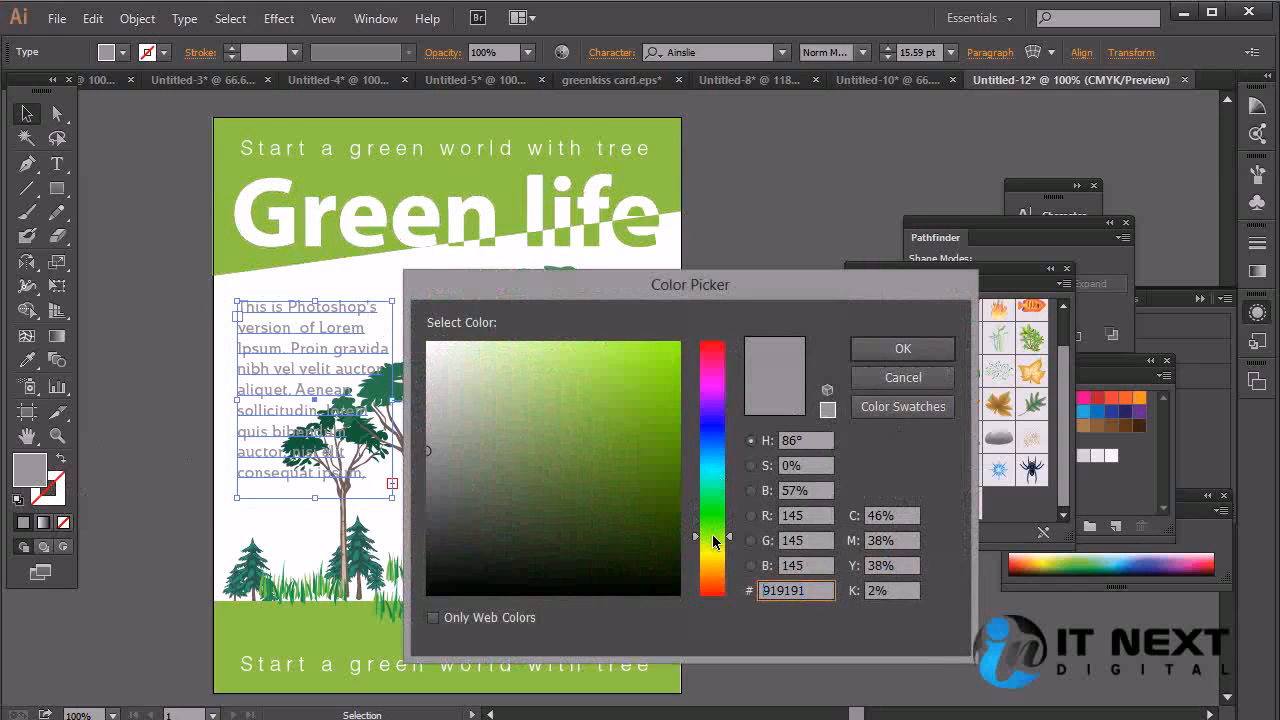
pyautogui.moveTo(653, 395)
pyautogui.mouseDown()
pyautogui.moveTo(643, 426)
pyautogui.moveTo(606, 417)
pyautogui.moveTo(640, 466)
pyautogui.mouseUp()
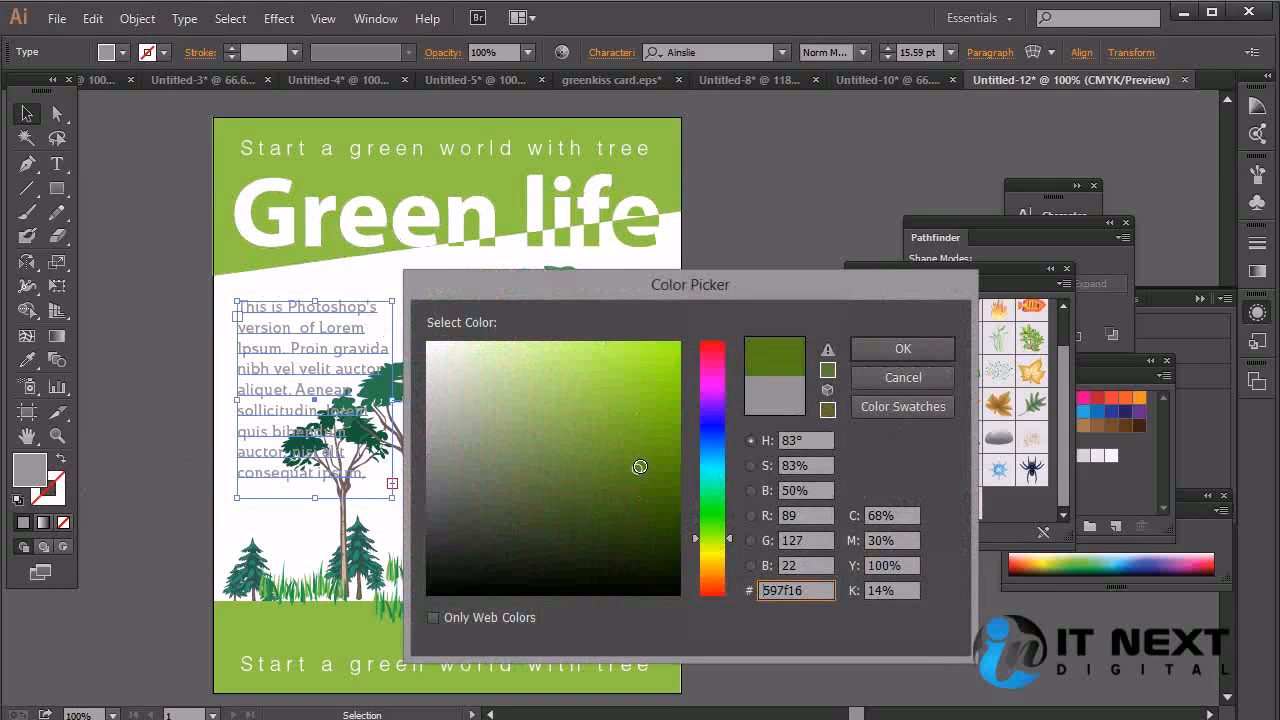
pyautogui.click(903, 349)
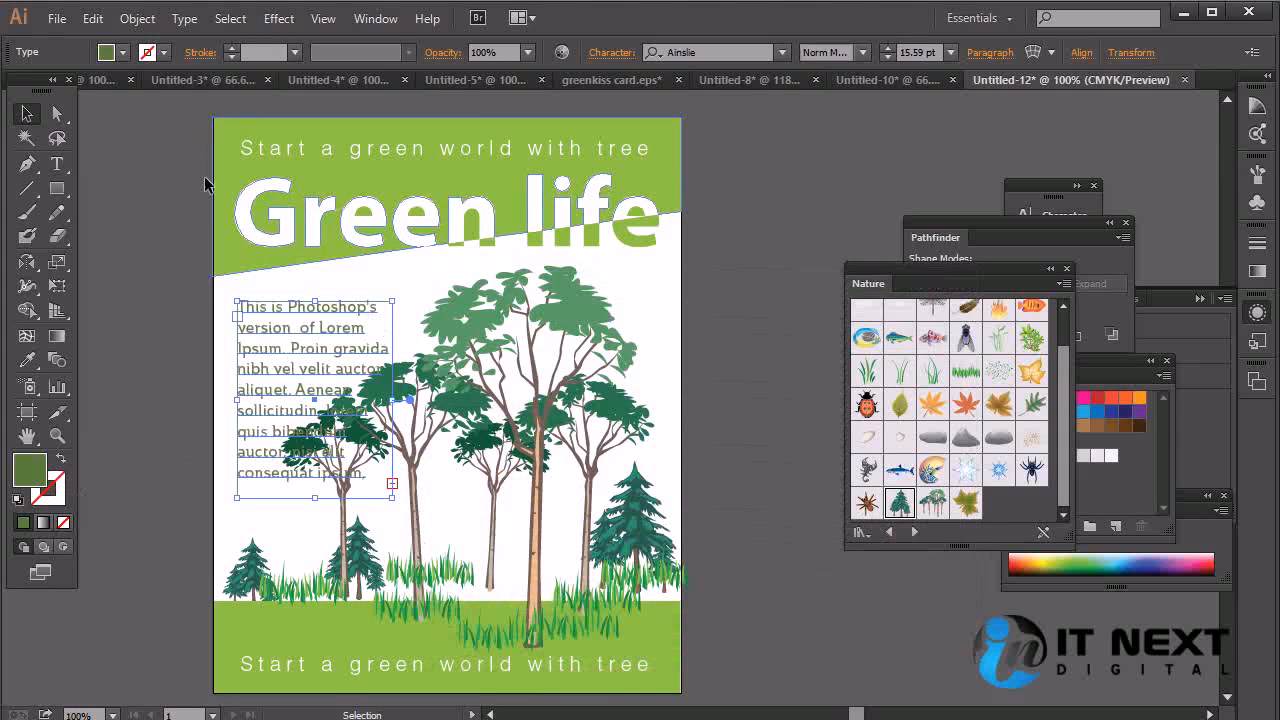
pyautogui.click(689, 307)
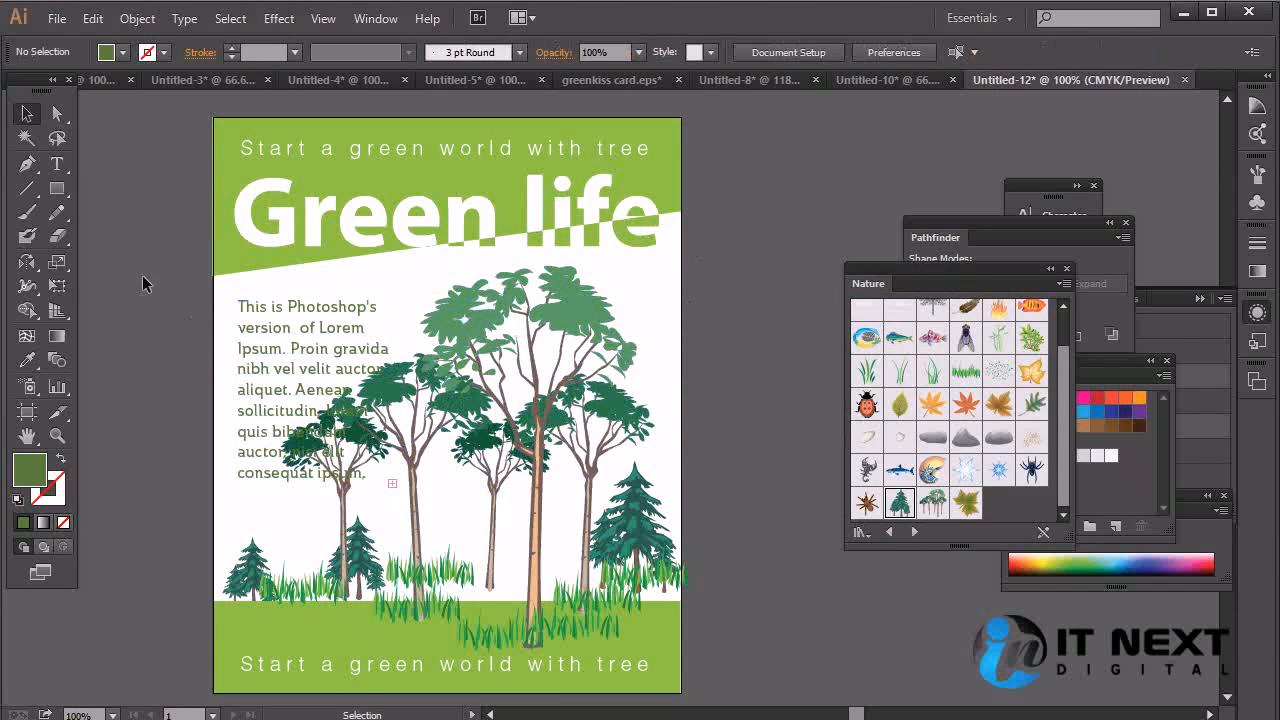
# Draw a rectangle slightly larger than the paragraph's text frame over it and place it behind the text.
pyautogui.click(62, 193)
pyautogui.moveTo(227, 291); pyautogui.dragTo(395, 511)
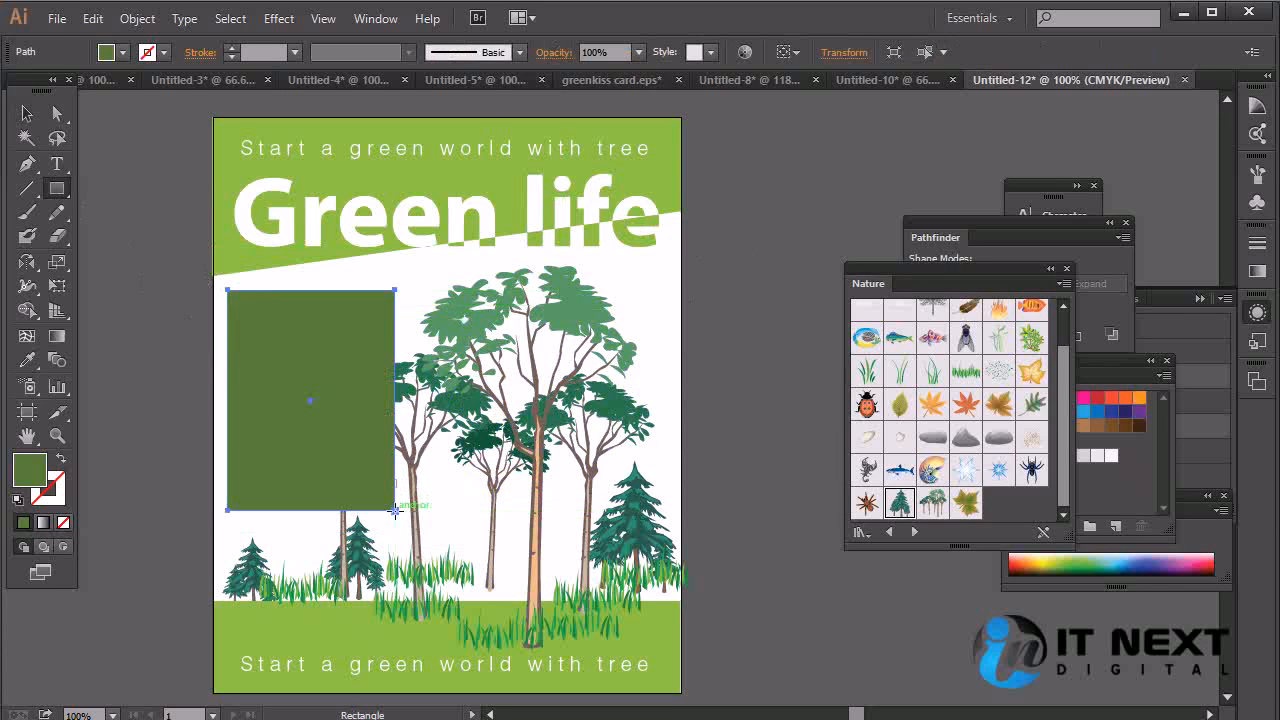
pyautogui.click(26, 116)
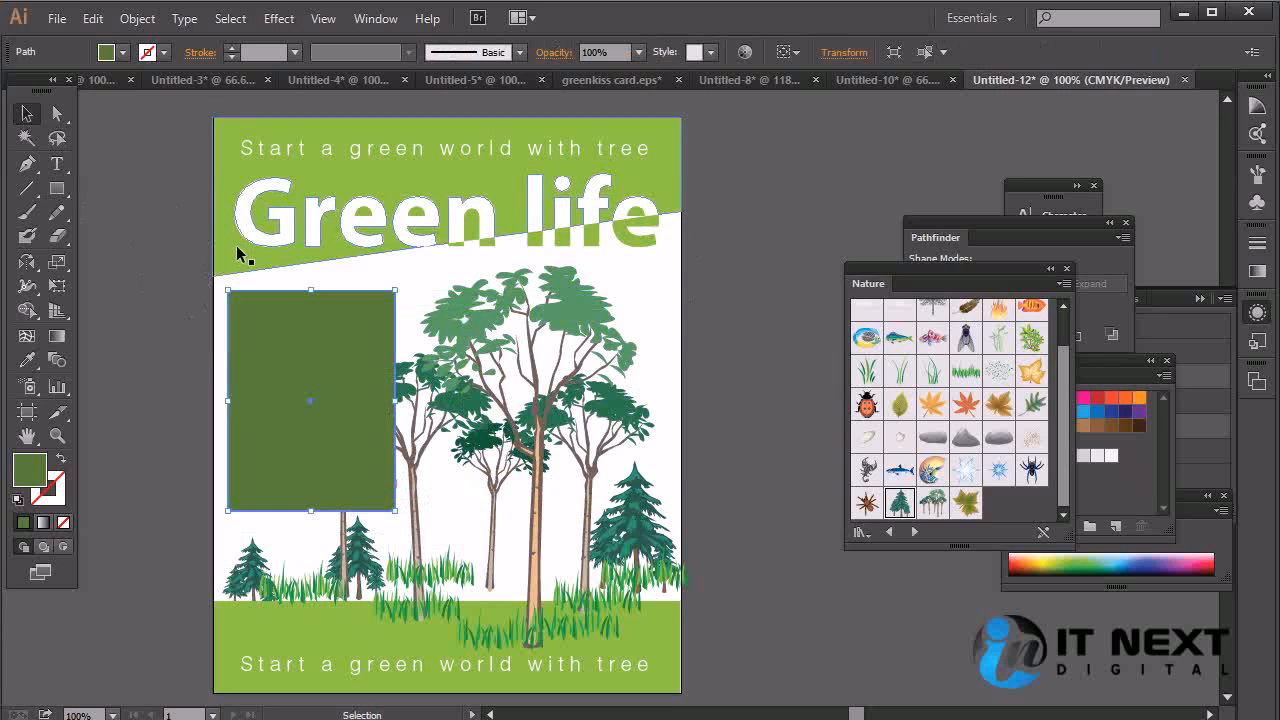
pyautogui.press('a')
pyautogui.press('v')
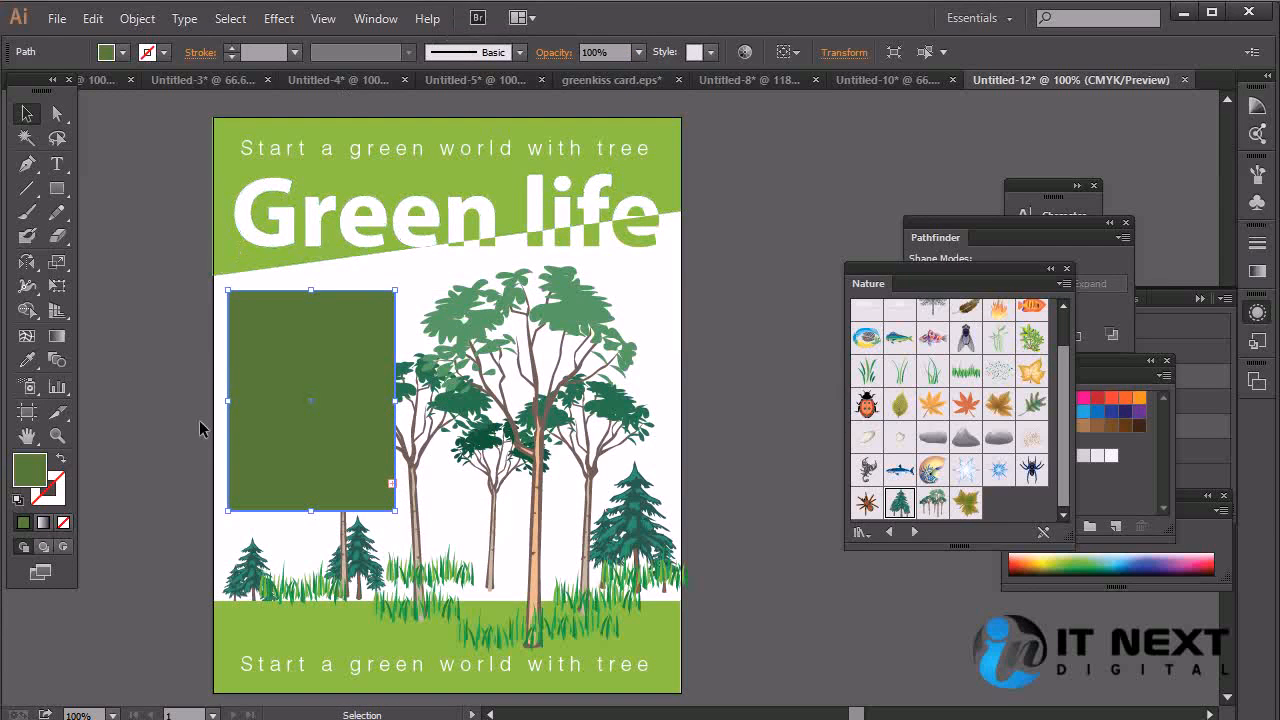
# Change the fill of the rectangle behind the paragraph to light yellow-green and deselect it.
pyautogui.doubleClick(28, 470)
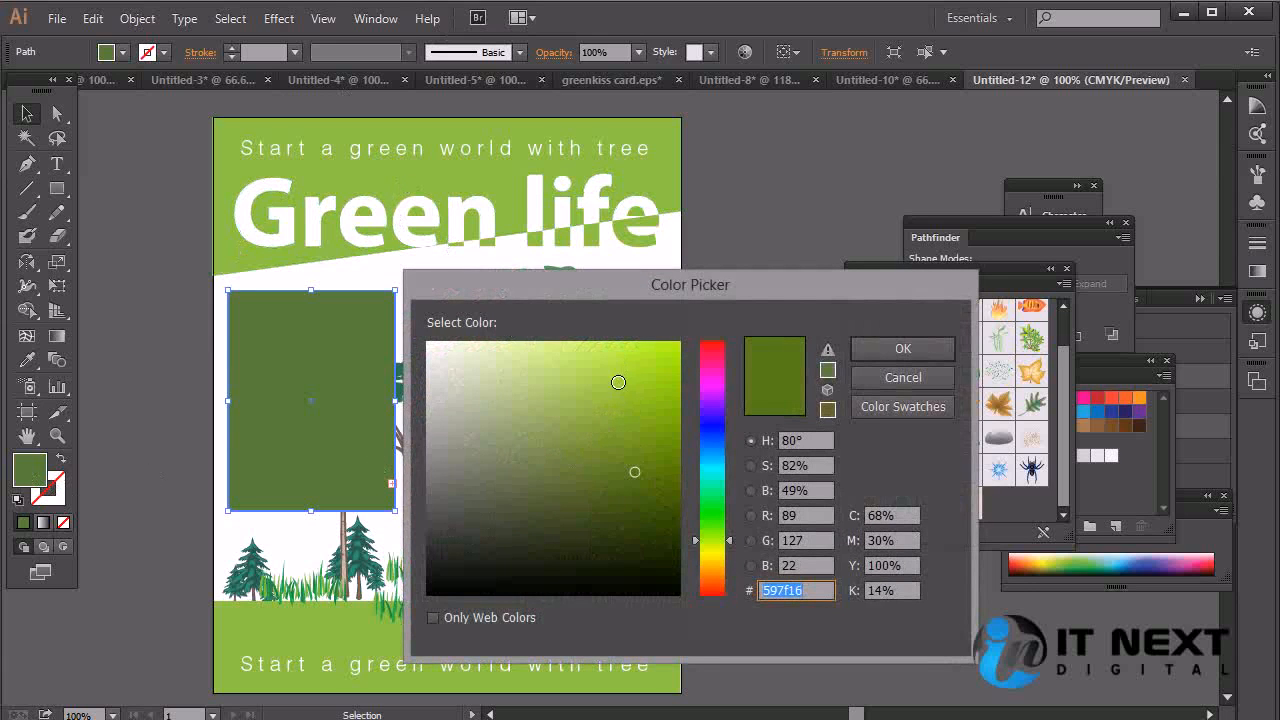
pyautogui.click(618, 382)
pyautogui.click(871, 349)
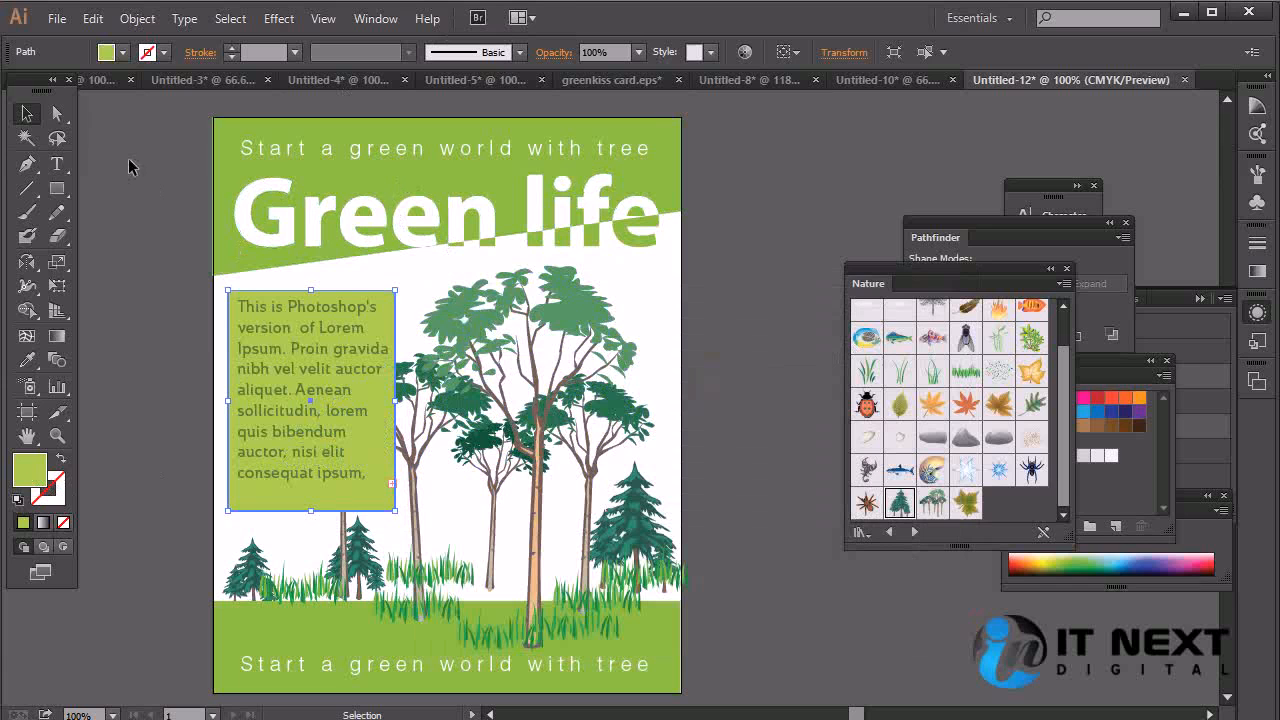
pyautogui.click(789, 264)
pyautogui.press('space')
pyautogui.moveTo(617, 364); pyautogui.dragTo(617, 372)
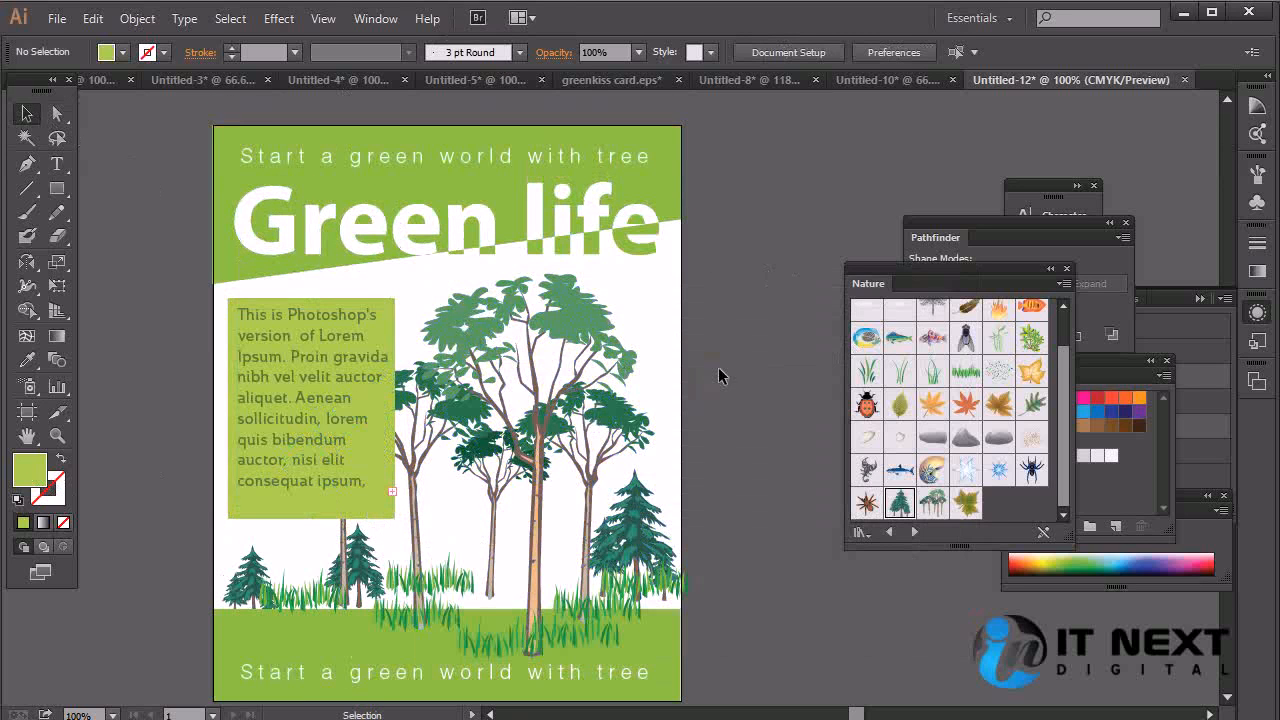
# Nudge the paragraph's text frame slightly down within the light green rectangle and deselect it.
pyautogui.click(386, 517)
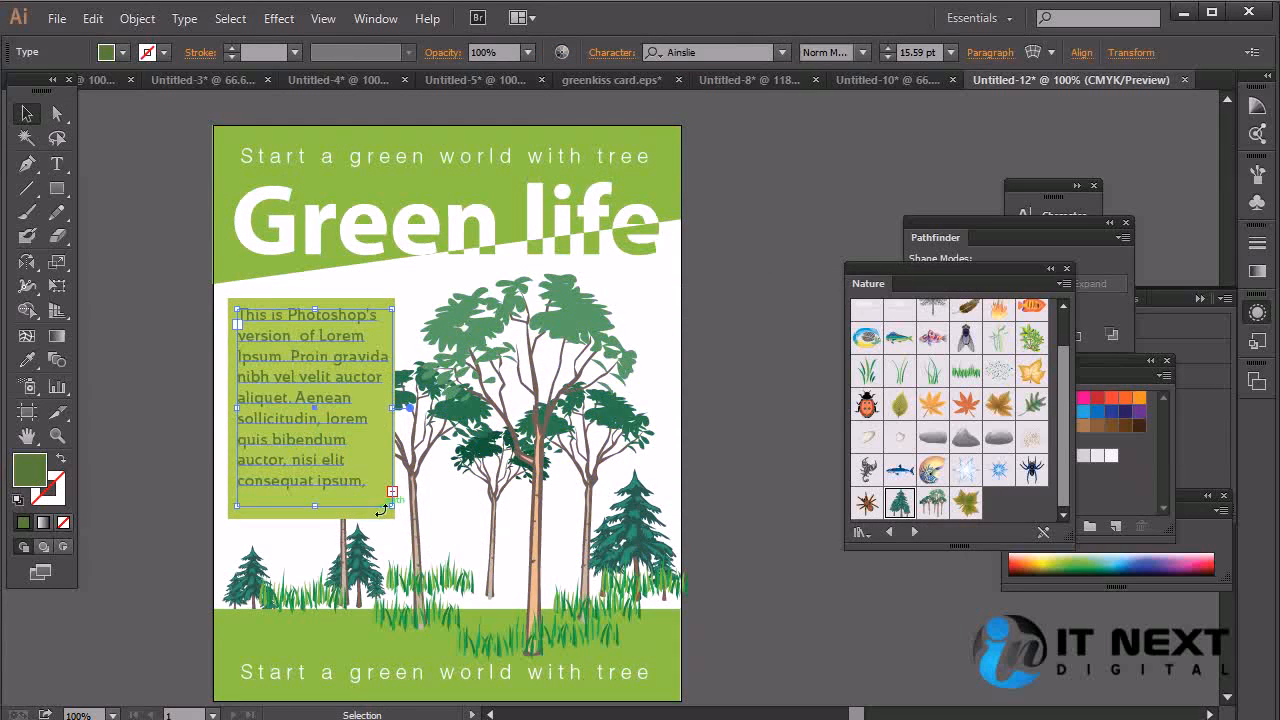
pyautogui.press('Down')
pyautogui.press('Down')
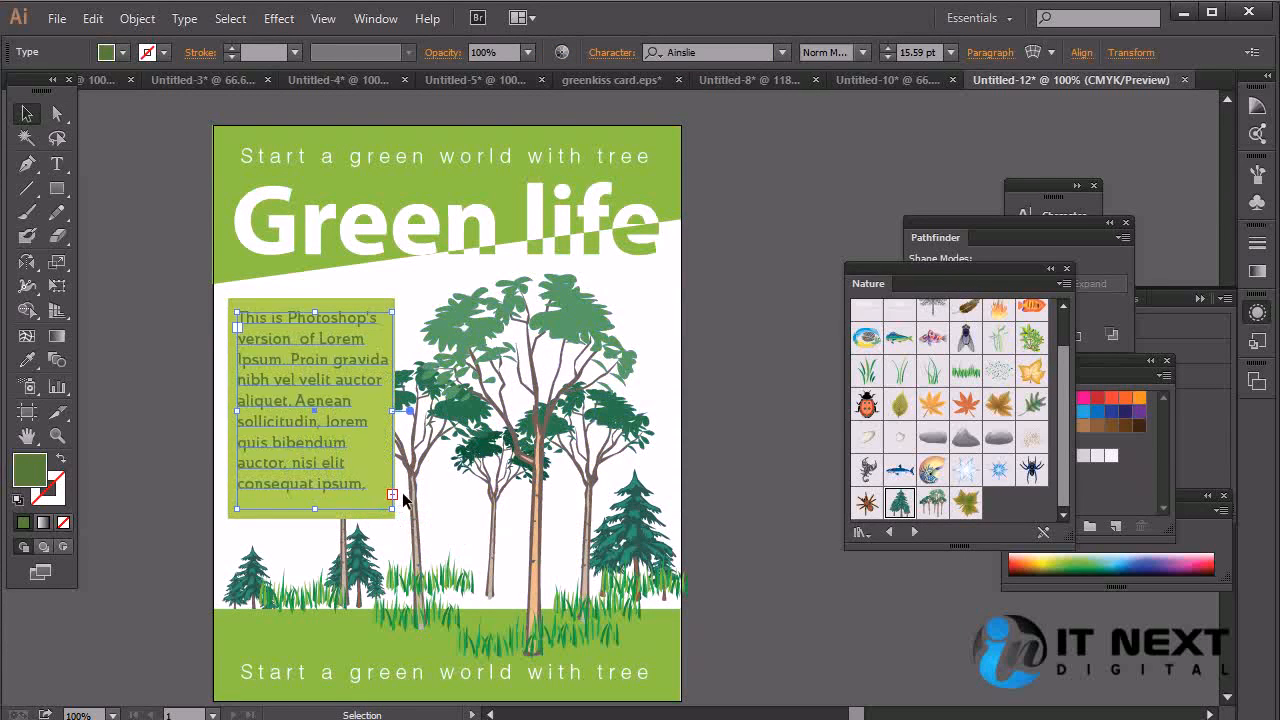
pyautogui.click(734, 345)
# Select the rectangle behind the paragraph and move the floating Nature, Pathfinder and Swatches panels clear of the Appearance settings.
pyautogui.click(389, 302)
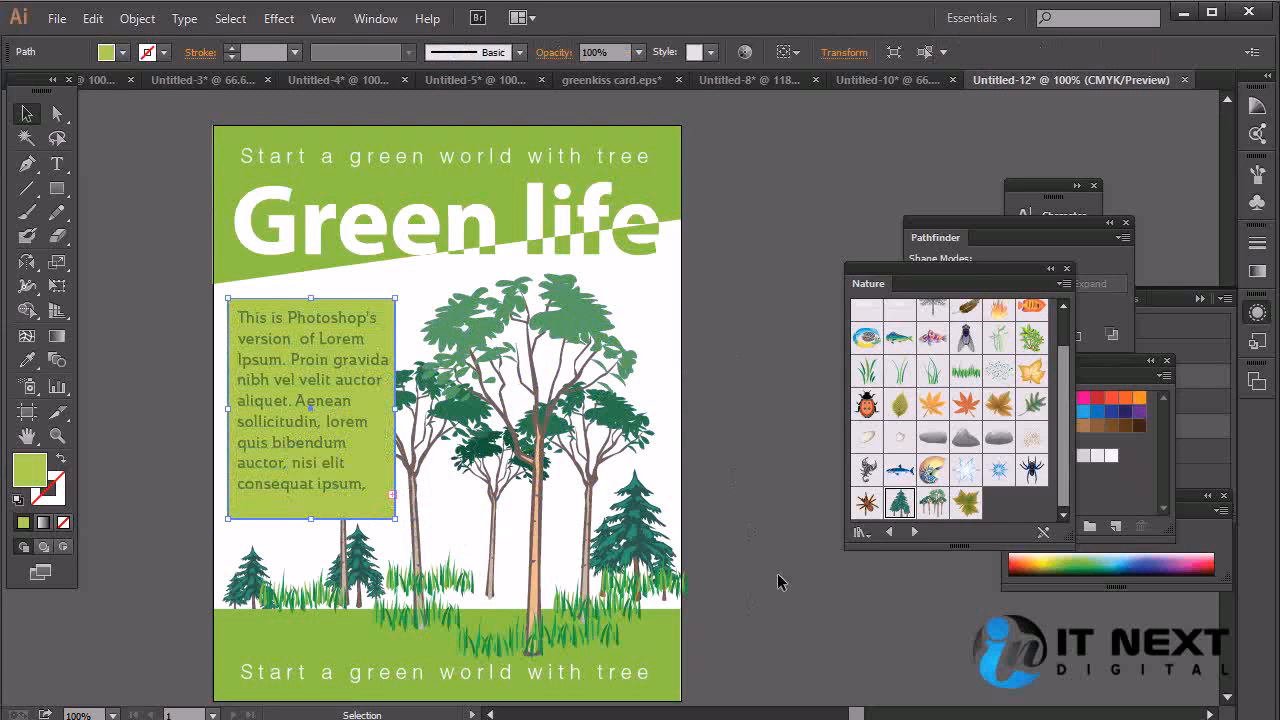
pyautogui.moveTo(1037, 277)
pyautogui.mouseDown()
pyautogui.moveTo(906, 334)
pyautogui.moveTo(875, 369)
pyautogui.mouseUp()
pyautogui.moveTo(1087, 242); pyautogui.dragTo(890, 188)
pyautogui.moveTo(1119, 384); pyautogui.dragTo(854, 445)
# Try 80% opacity on the rectangle behind the paragraph, set it to 60%, and deselect the rectangle.
pyautogui.click(1065, 451)
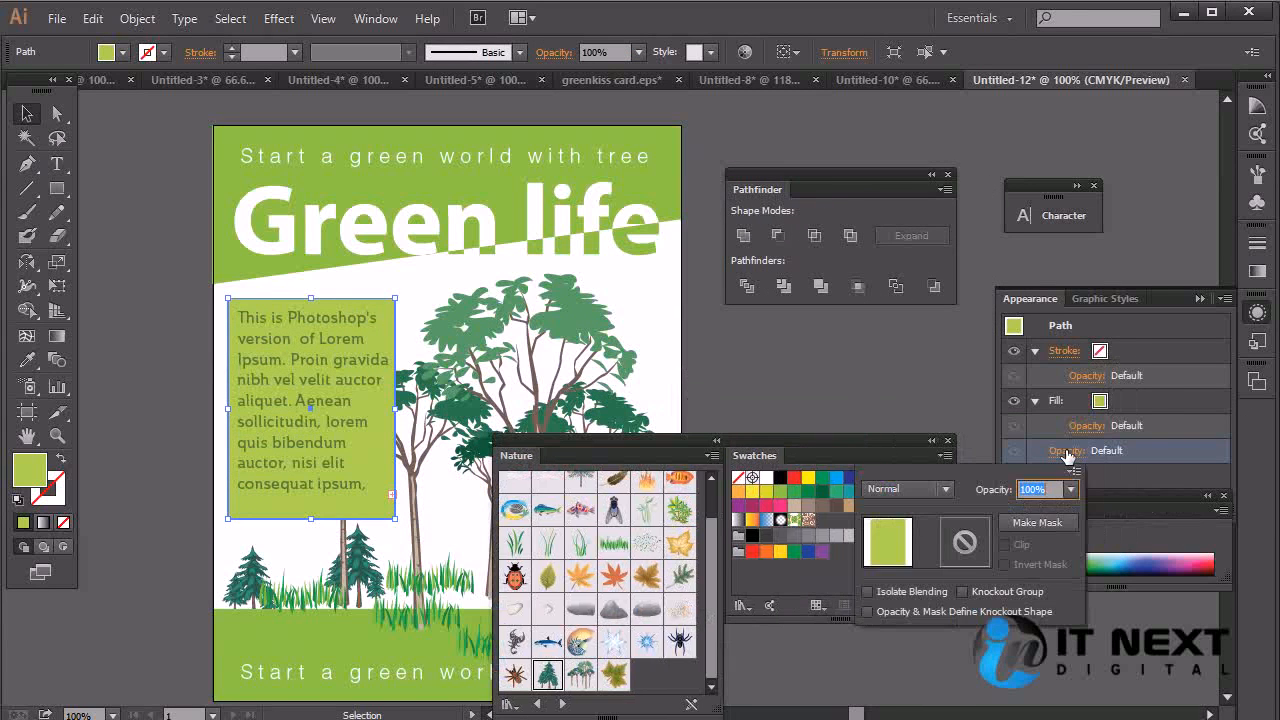
pyautogui.click(1069, 488)
pyautogui.click(1100, 688)
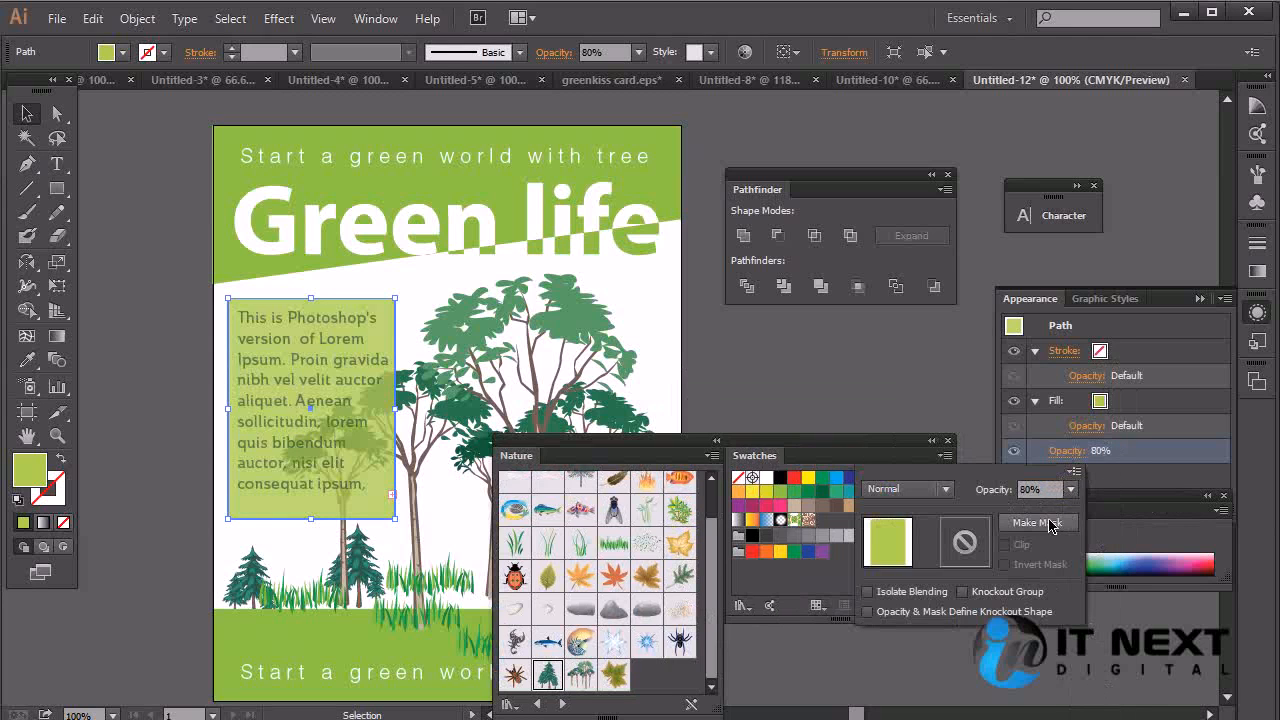
pyautogui.click(1070, 489)
pyautogui.click(1097, 652)
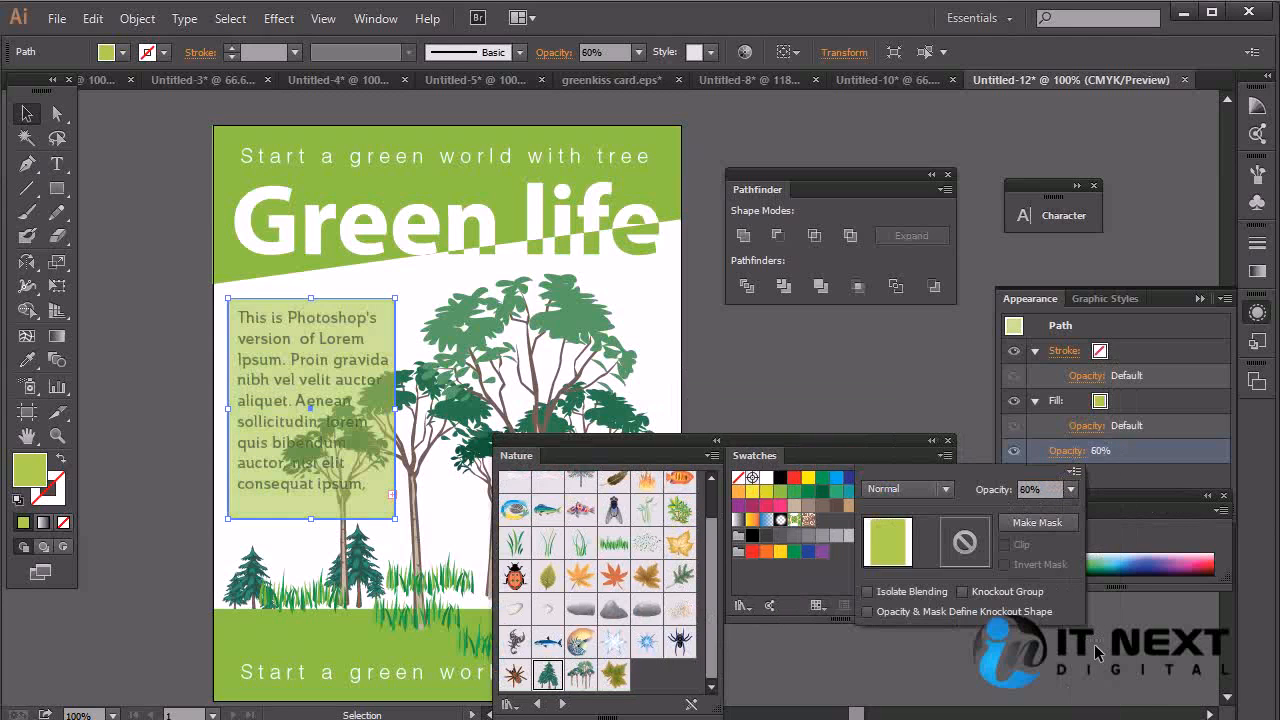
pyautogui.click(713, 406)
pyautogui.click(713, 406)
pyautogui.scroll(-2, 680, 360)
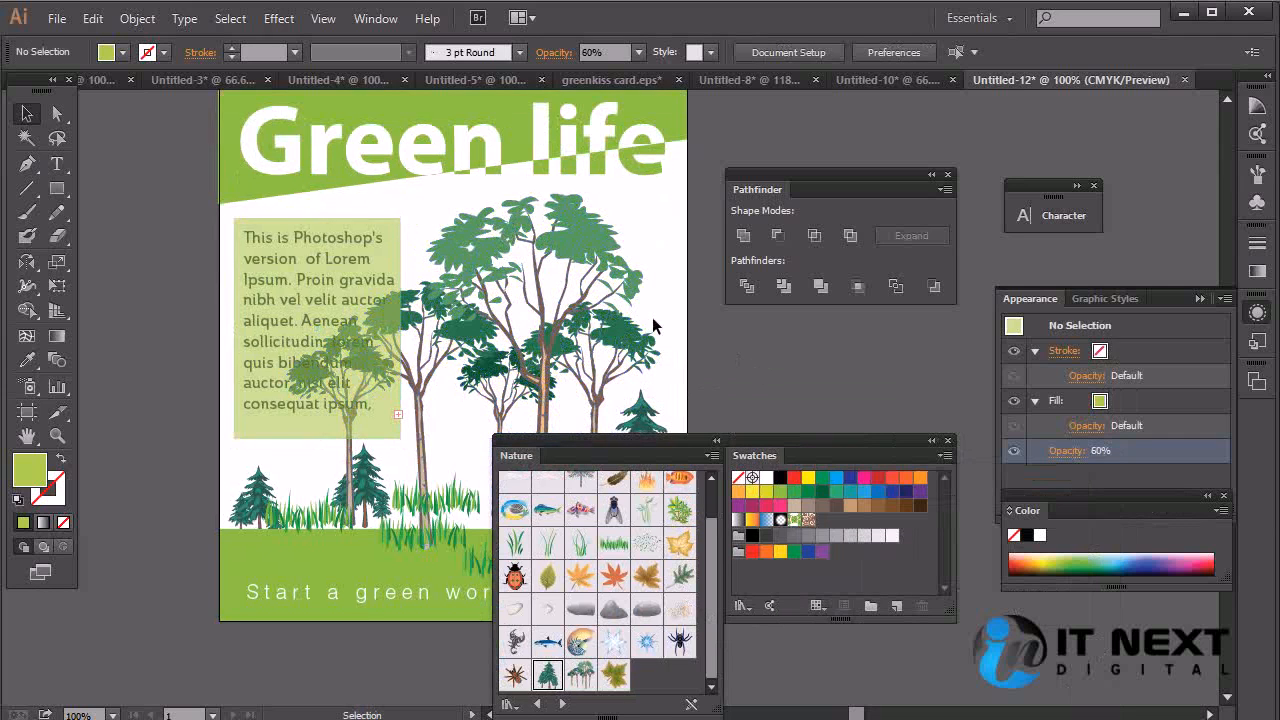
# Try white (ffffff) and black as the paragraph's text colour.
pyautogui.click(368, 246)
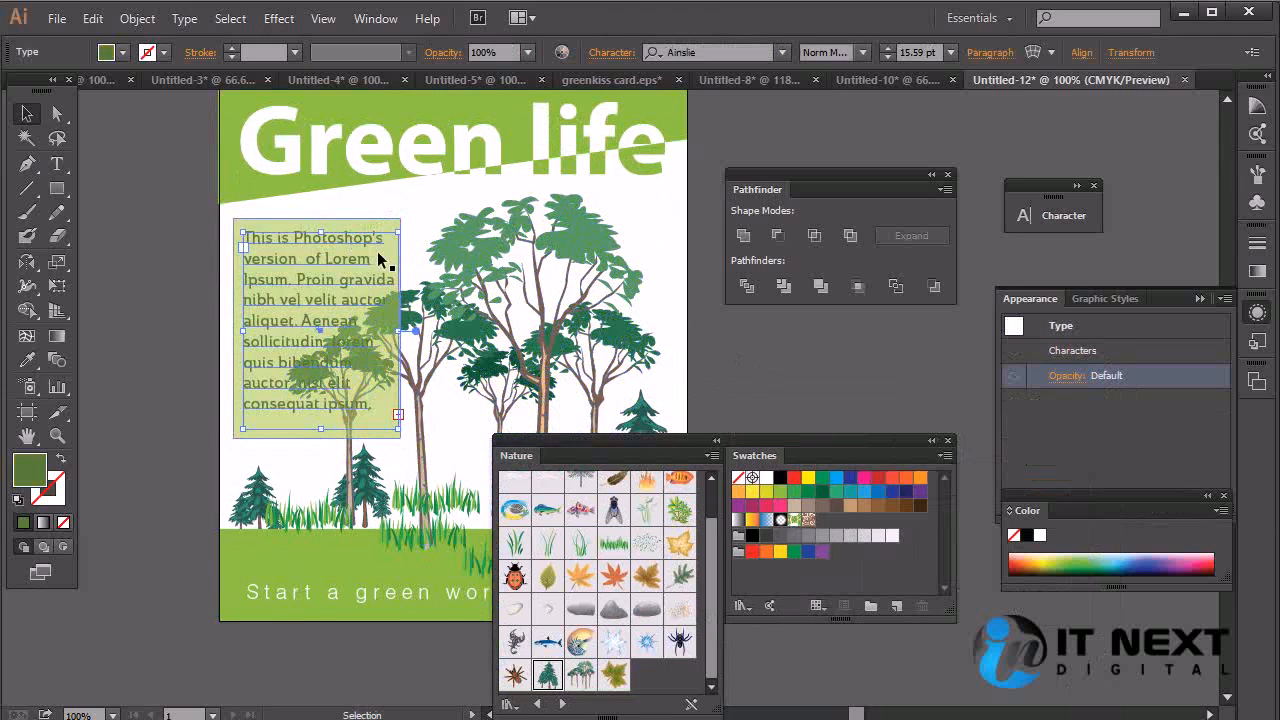
pyautogui.doubleClick(29, 467)
pyautogui.moveTo(505, 372); pyautogui.dragTo(414, 322)
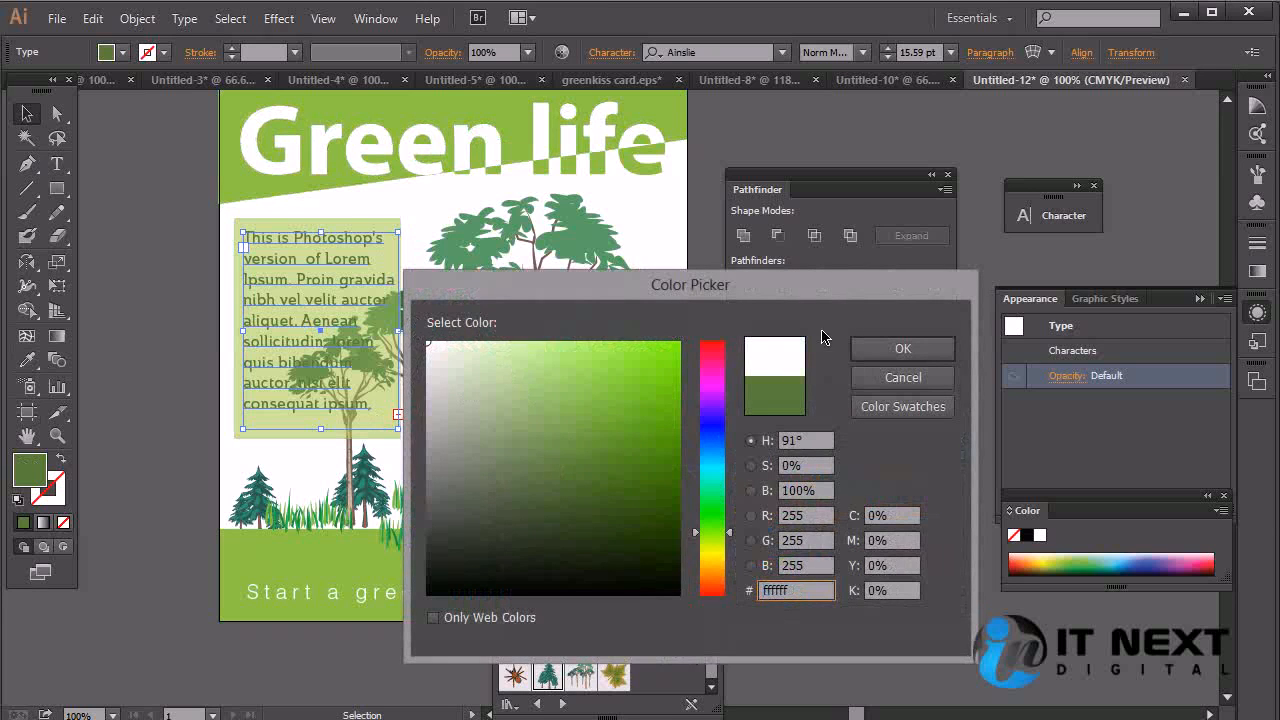
pyautogui.click(878, 350)
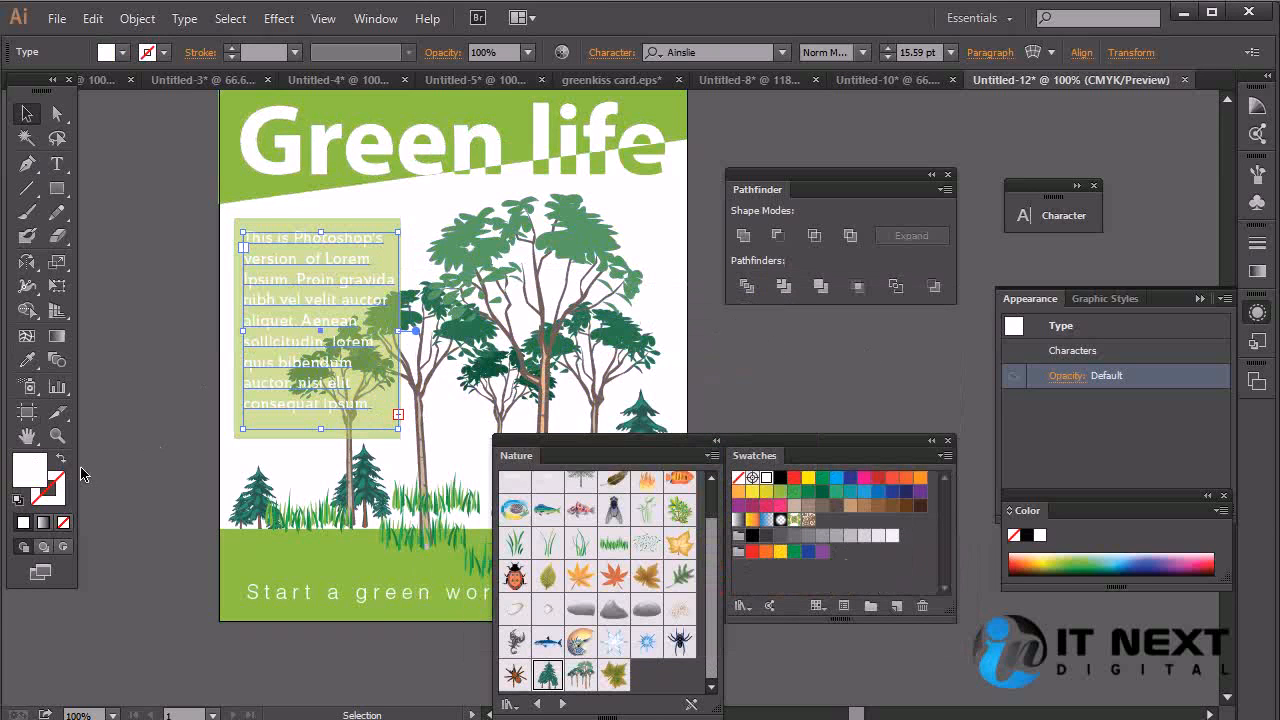
pyautogui.doubleClick(29, 472)
pyautogui.moveTo(640, 468)
pyautogui.mouseDown()
pyautogui.moveTo(424, 566)
pyautogui.moveTo(363, 623)
pyautogui.moveTo(395, 613)
pyautogui.mouseUp()
pyautogui.click(880, 350)
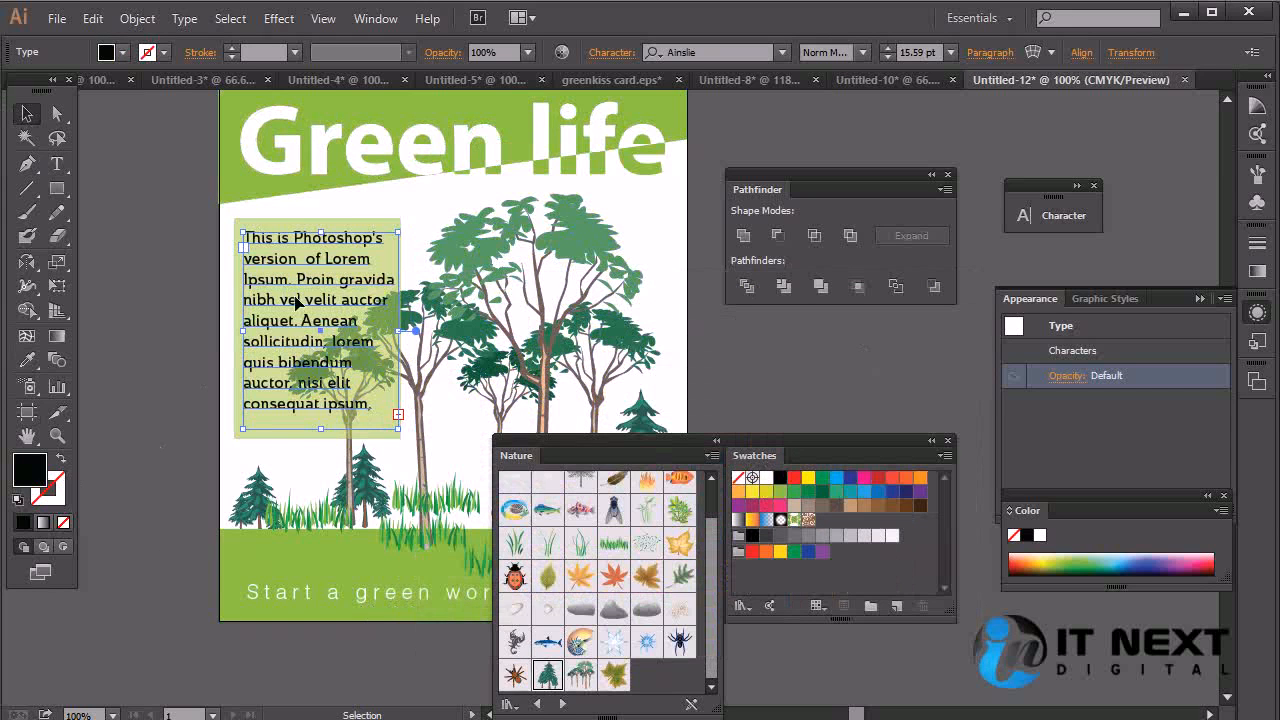
# Try white, brown, dark violet, orange-red, light grey, light green, blue and black swatches on the paragraph text.
pyautogui.click(766, 478)
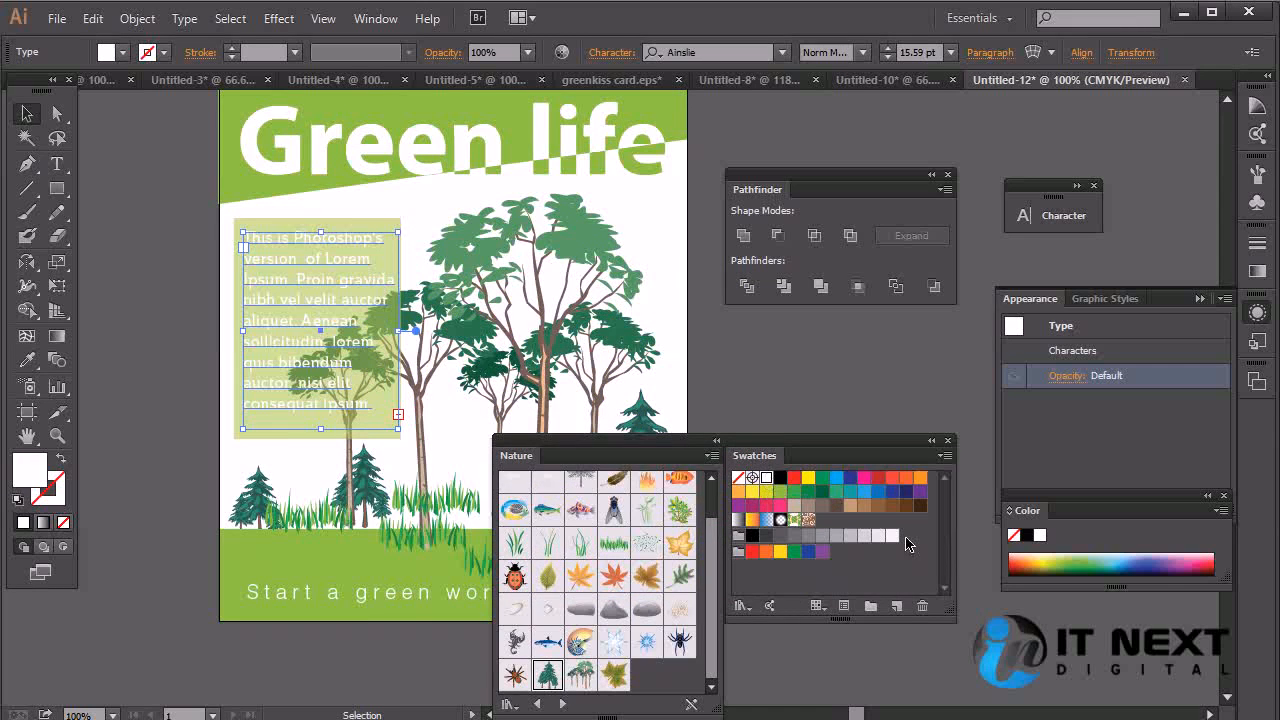
pyautogui.click(863, 505)
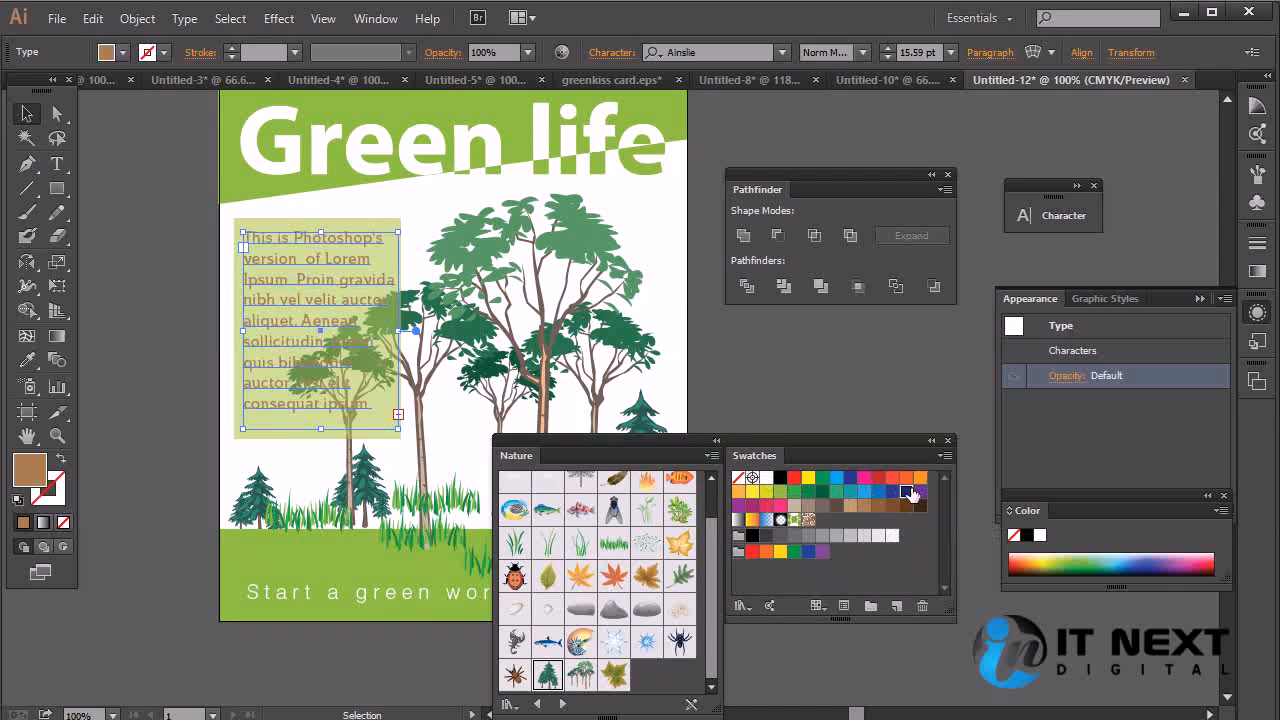
pyautogui.click(908, 491)
pyautogui.click(894, 480)
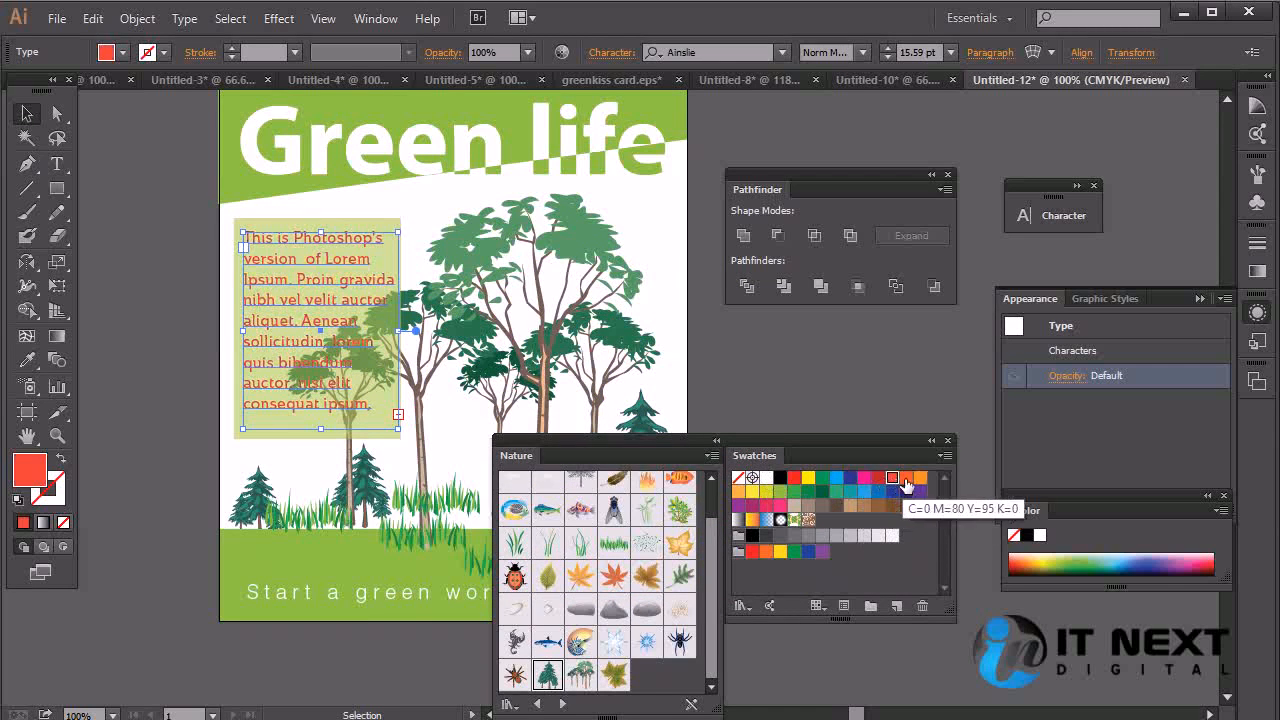
pyautogui.click(891, 537)
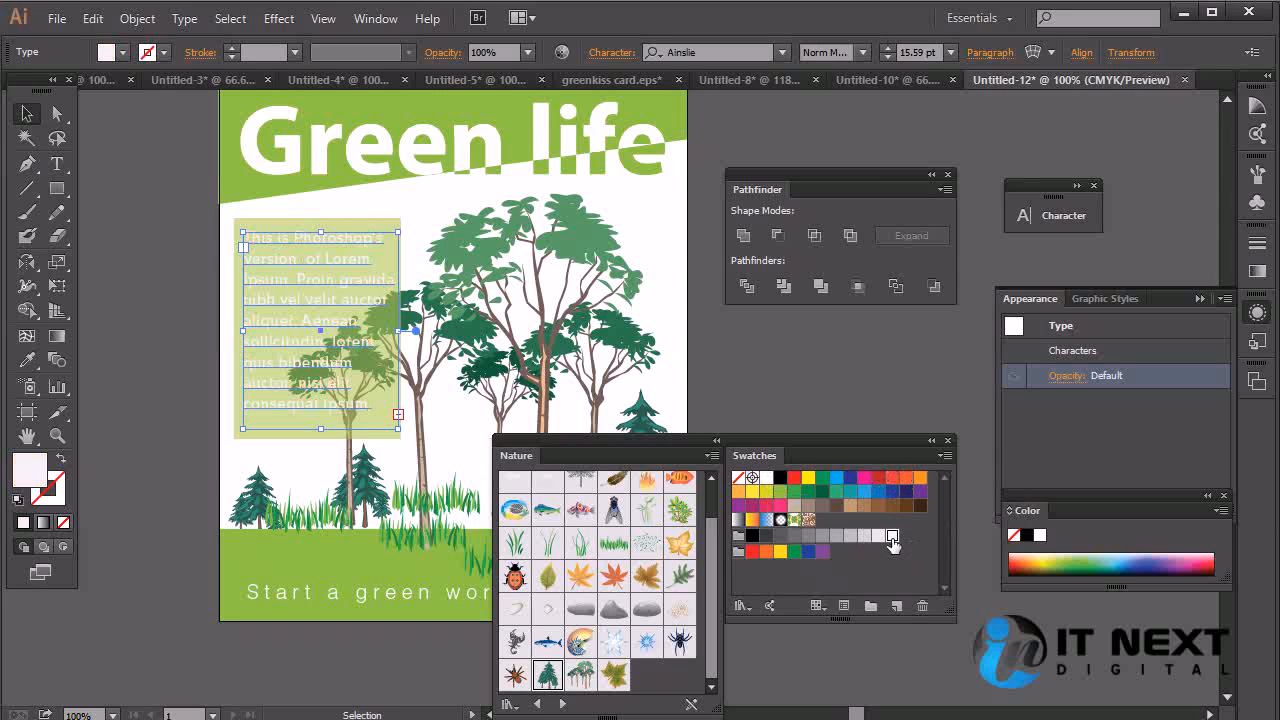
pyautogui.click(781, 492)
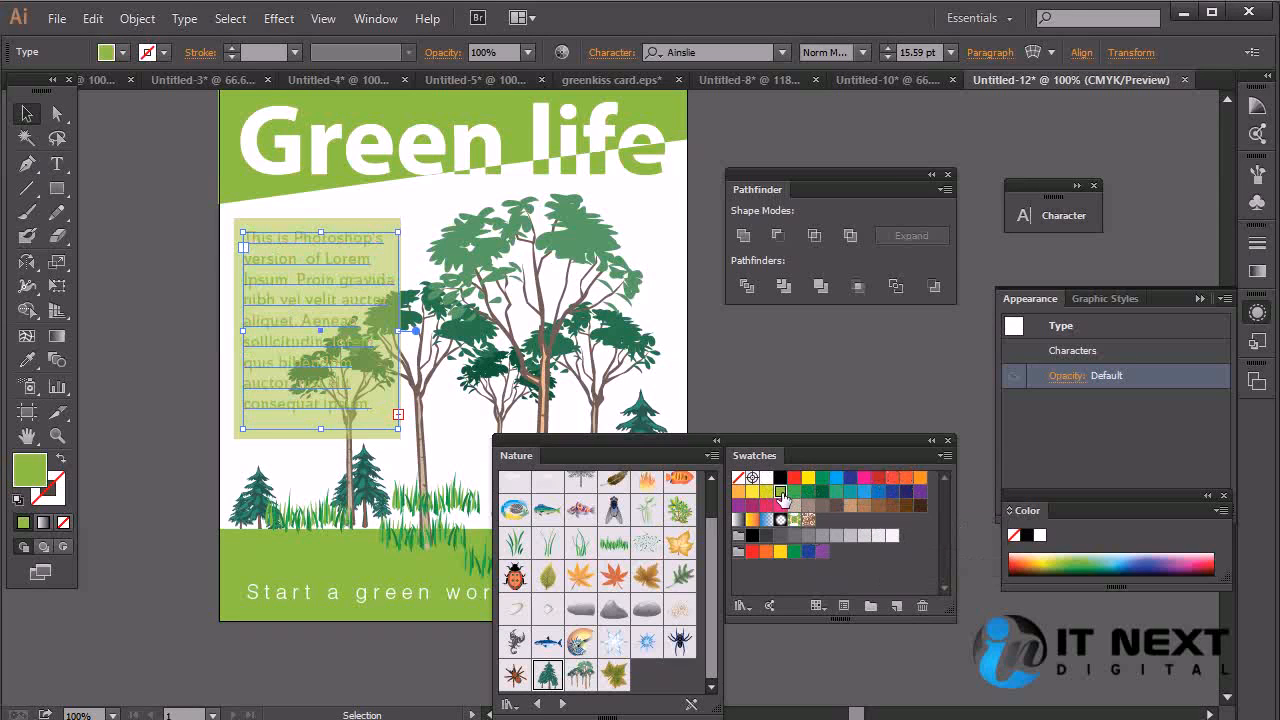
pyautogui.click(835, 481)
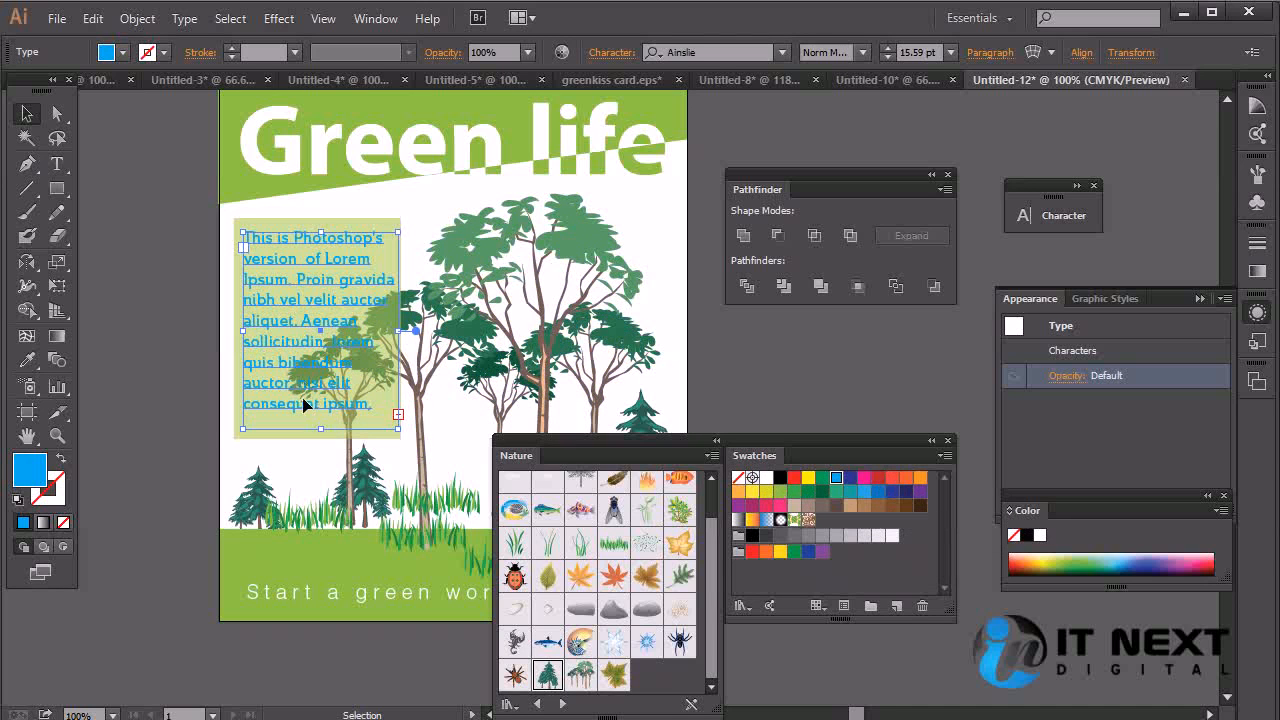
pyautogui.click(779, 479)
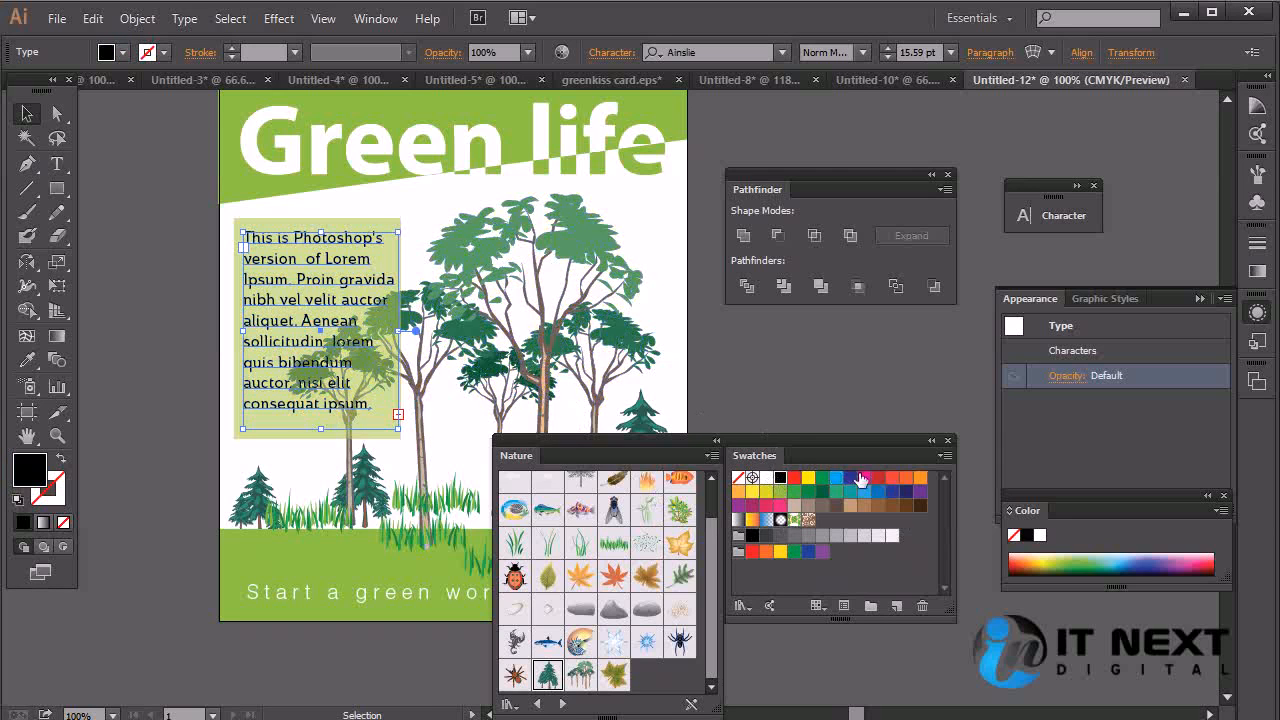
# Apply the dark green swatch to the paragraph text and deselect it.
pyautogui.click(822, 492)
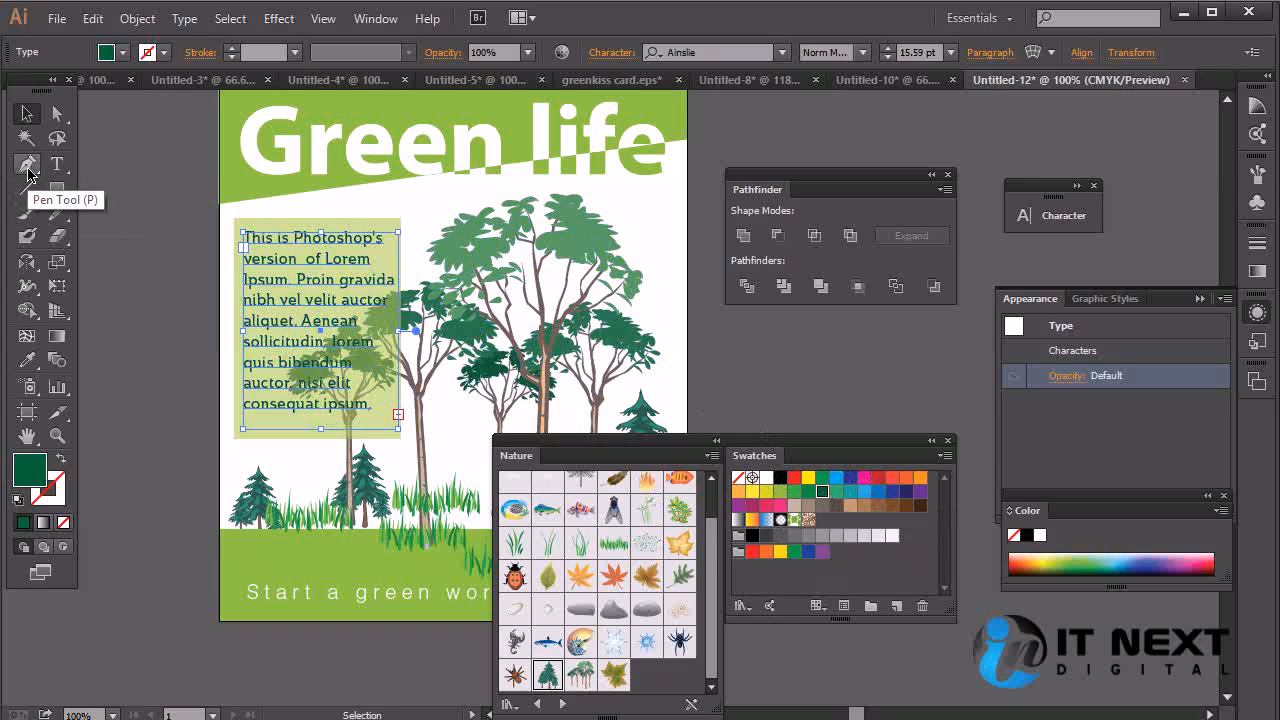
pyautogui.click(645, 236)
pyautogui.moveTo(614, 371); pyautogui.dragTo(549, 411)
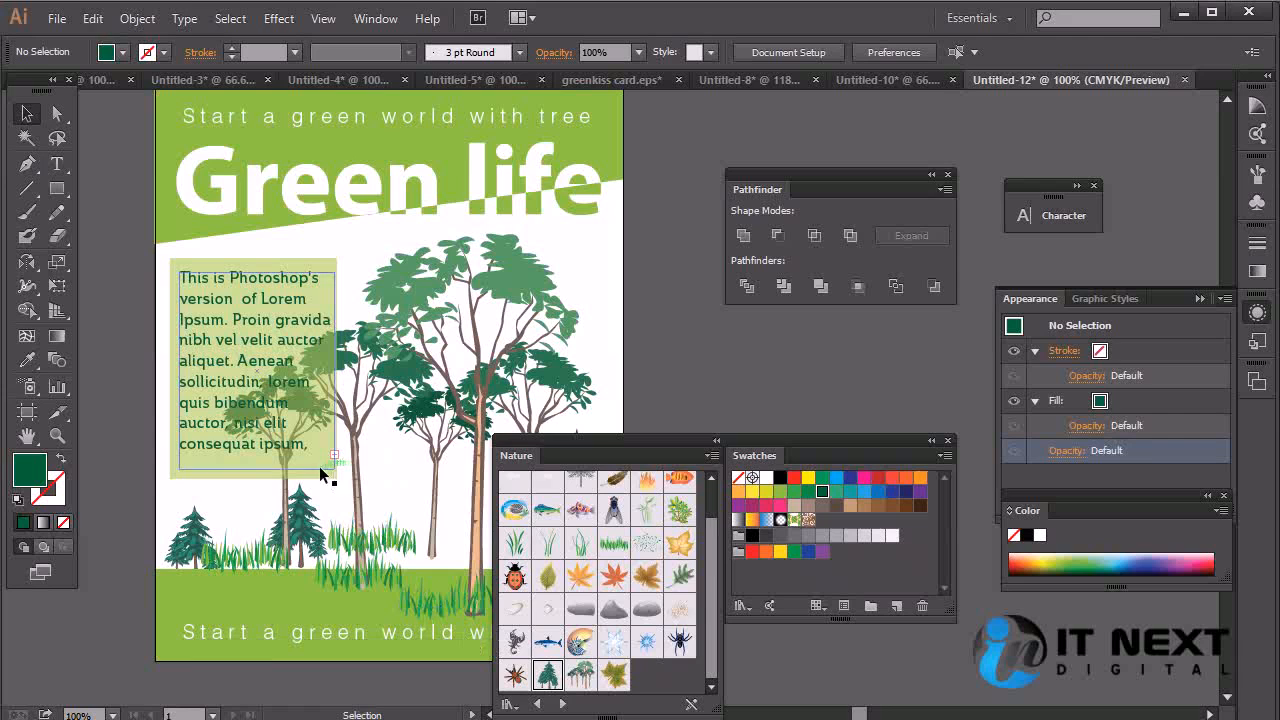
# Try the green C=75 M=0 Y=100 K=0 swatch on the rectangle behind the paragraph, set its fill to yellow, and reselect it.
pyautogui.click(192, 480)
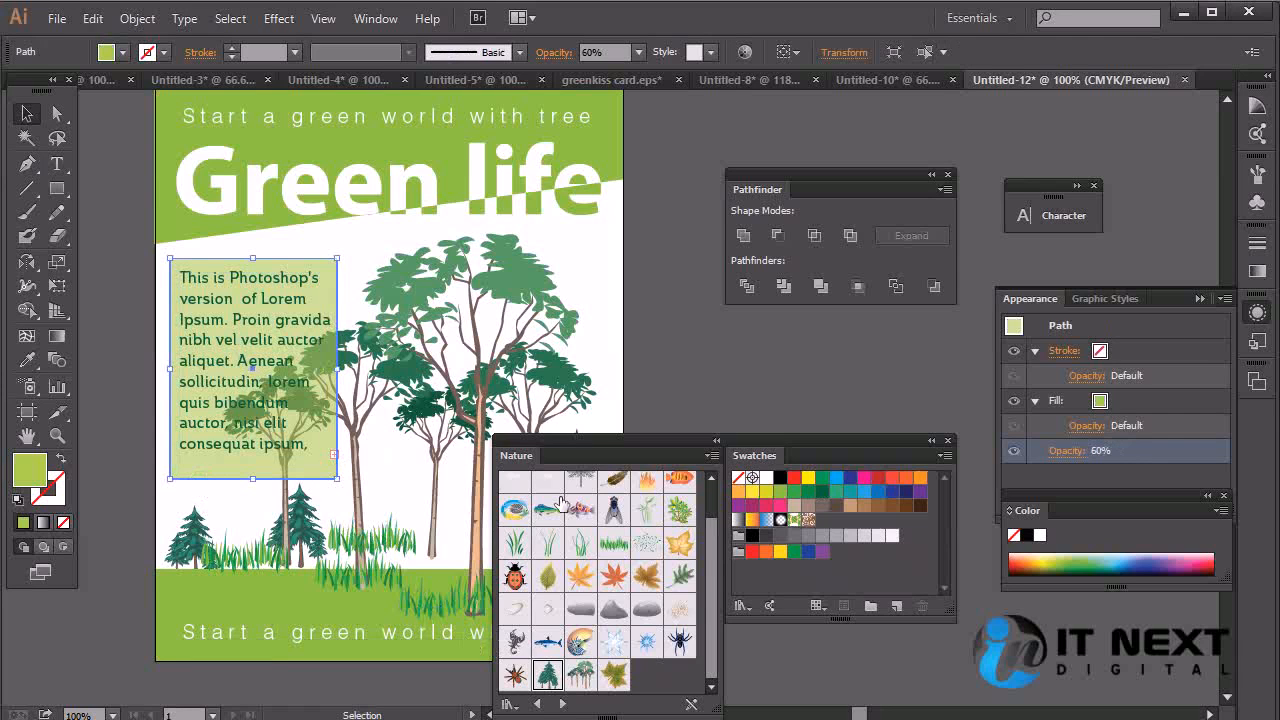
pyautogui.click(809, 494)
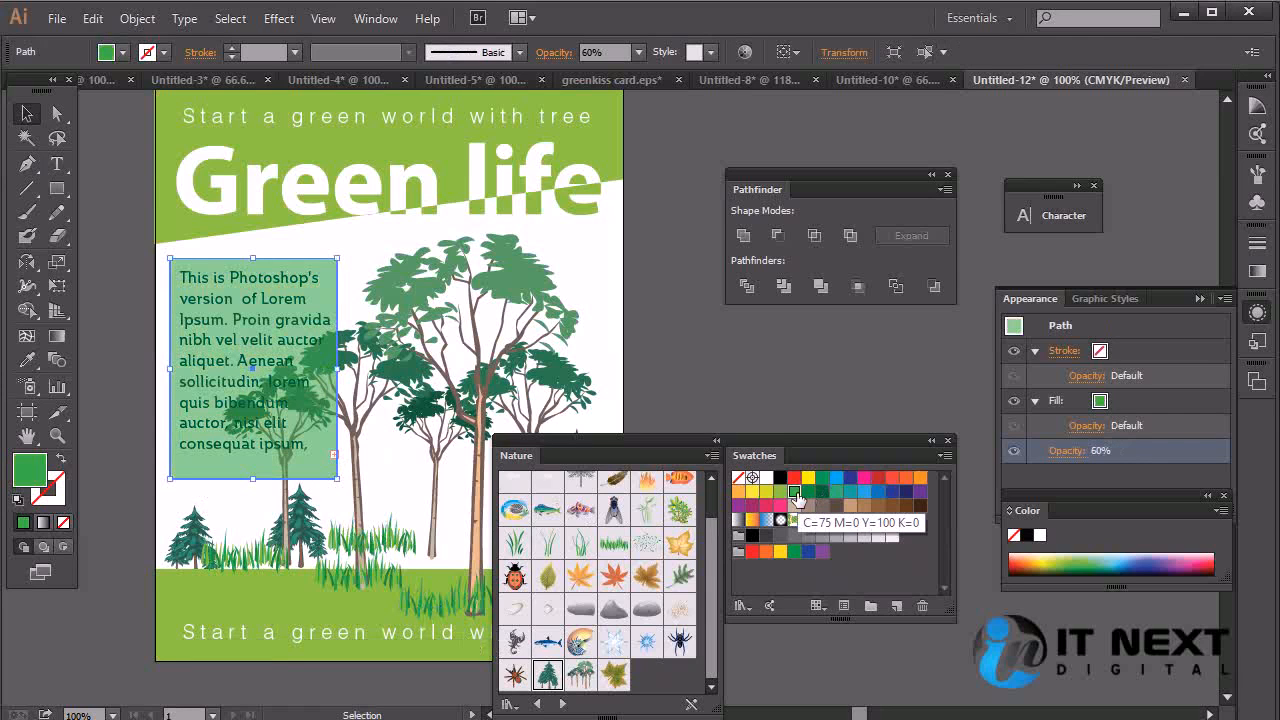
pyautogui.click(807, 479)
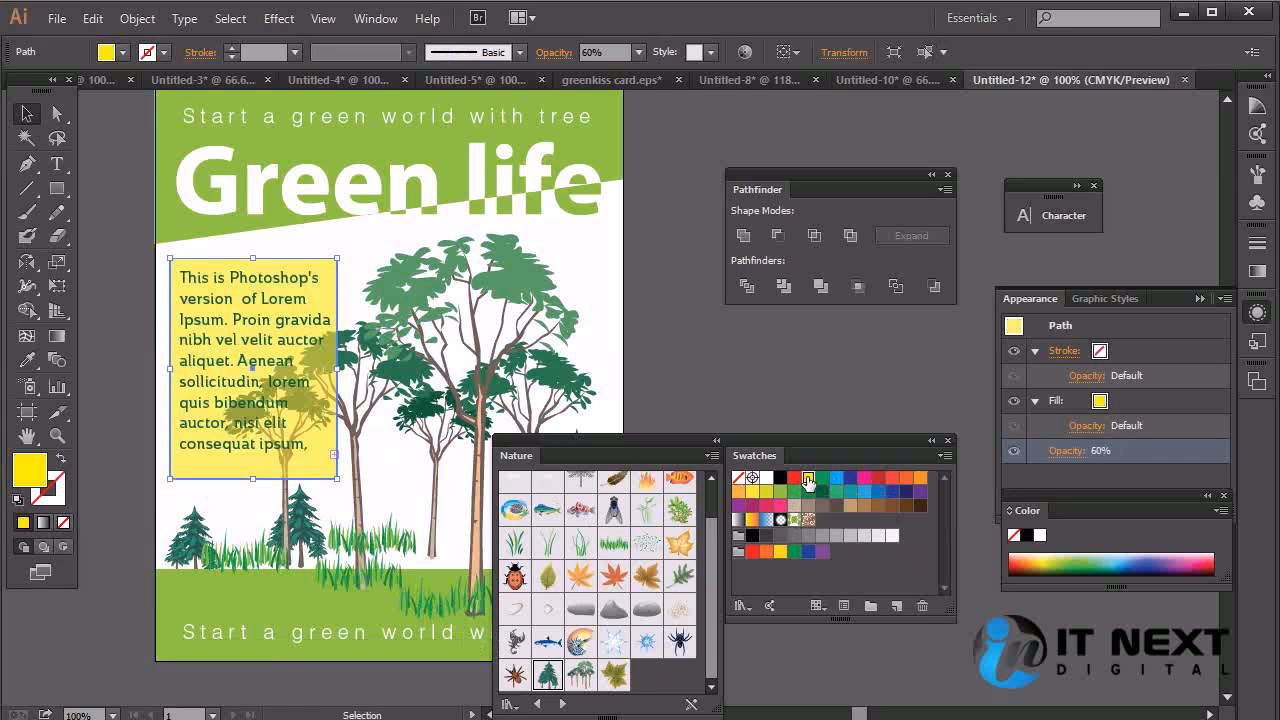
pyautogui.click(690, 372)
pyautogui.moveTo(529, 375); pyautogui.dragTo(497, 342)
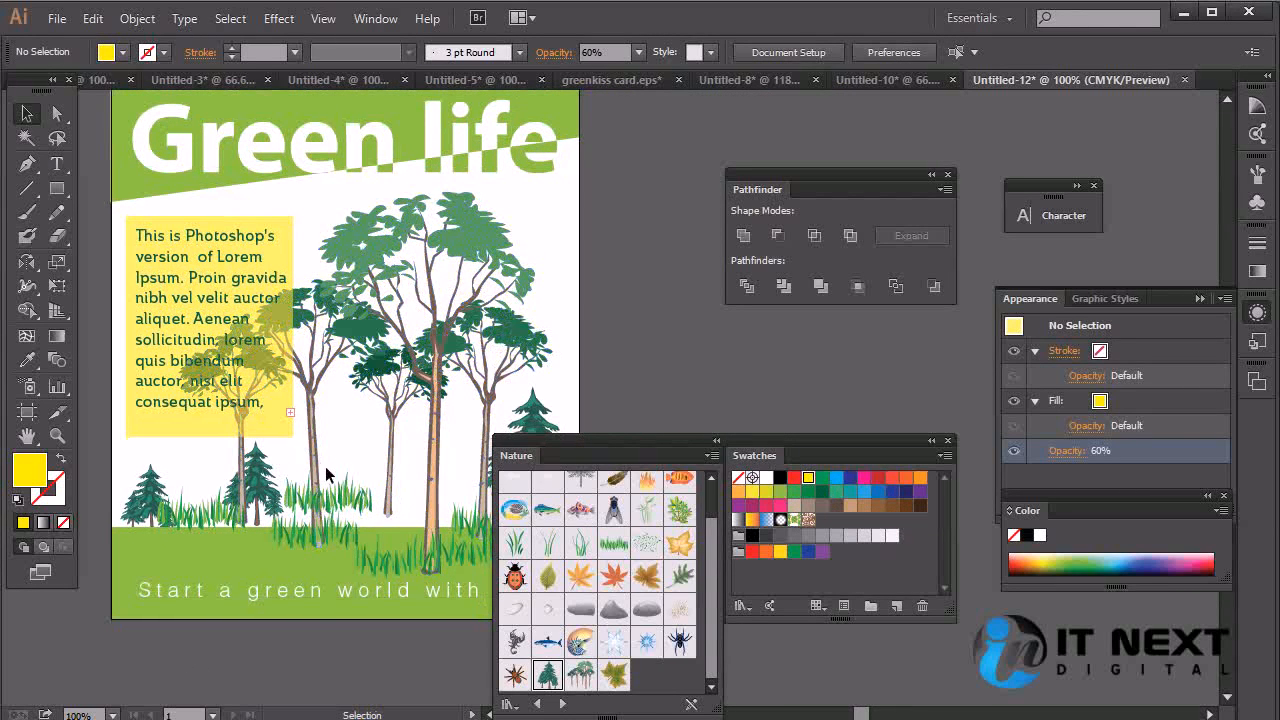
pyautogui.click(171, 432)
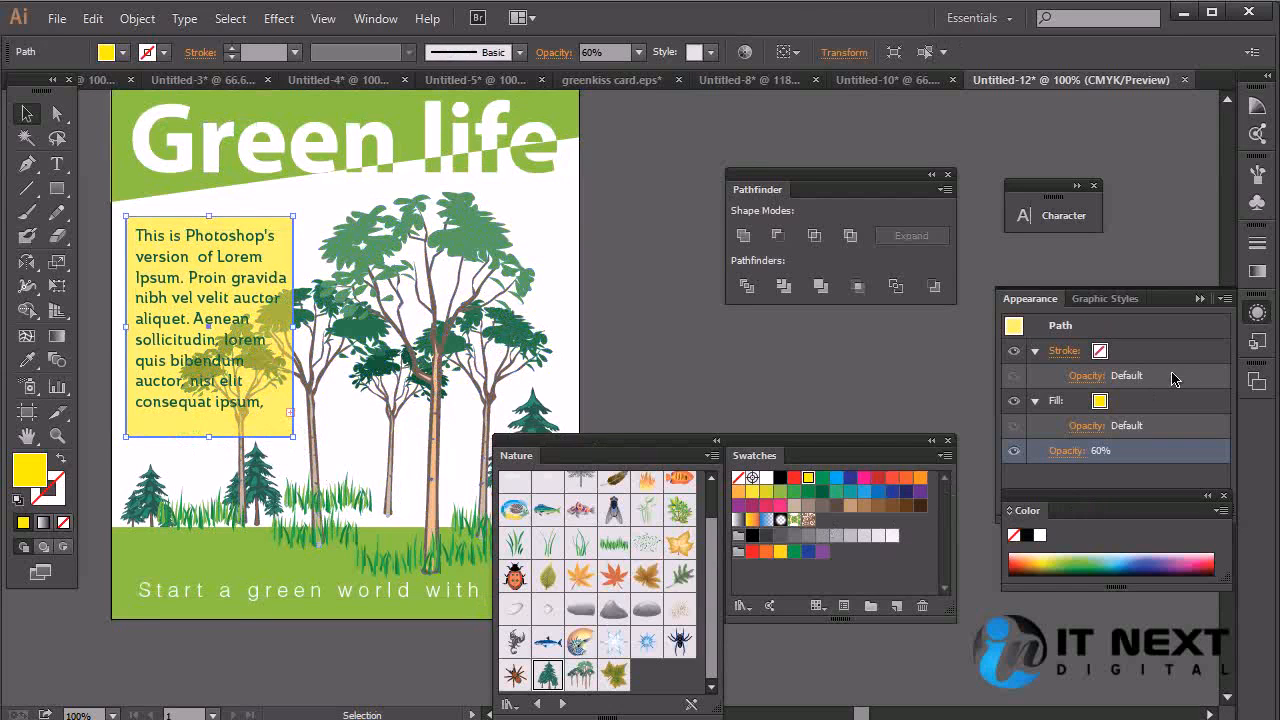
# Set the yellow rectangle's opacity to 80% and nudge the paragraph slightly to the right inside it.
pyautogui.click(1074, 454)
pyautogui.click(1070, 489)
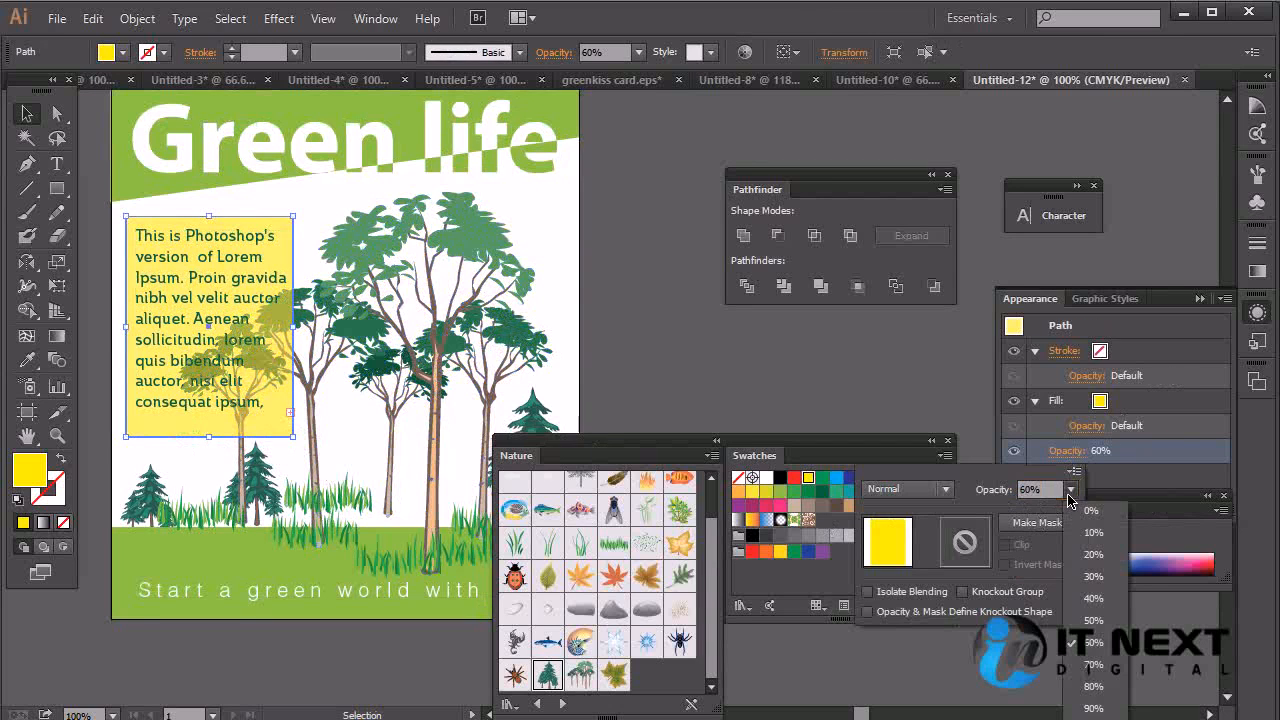
pyautogui.click(1088, 688)
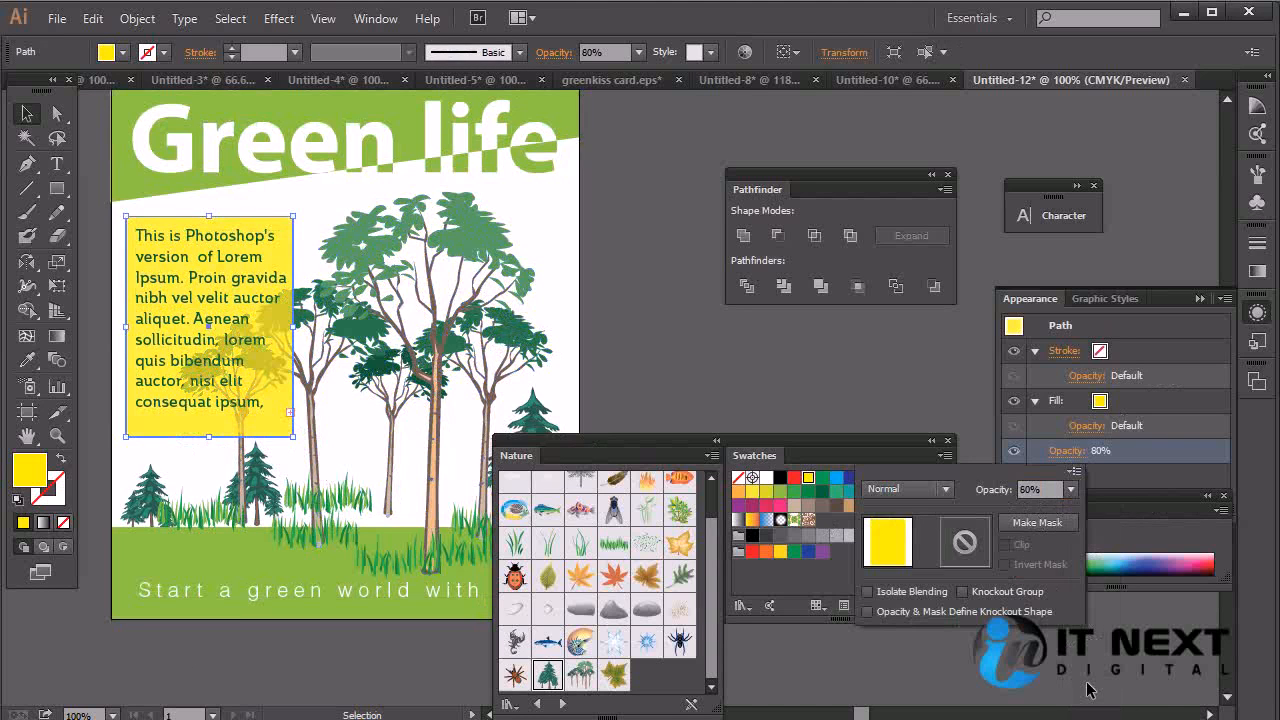
pyautogui.moveTo(409, 365); pyautogui.dragTo(402, 415)
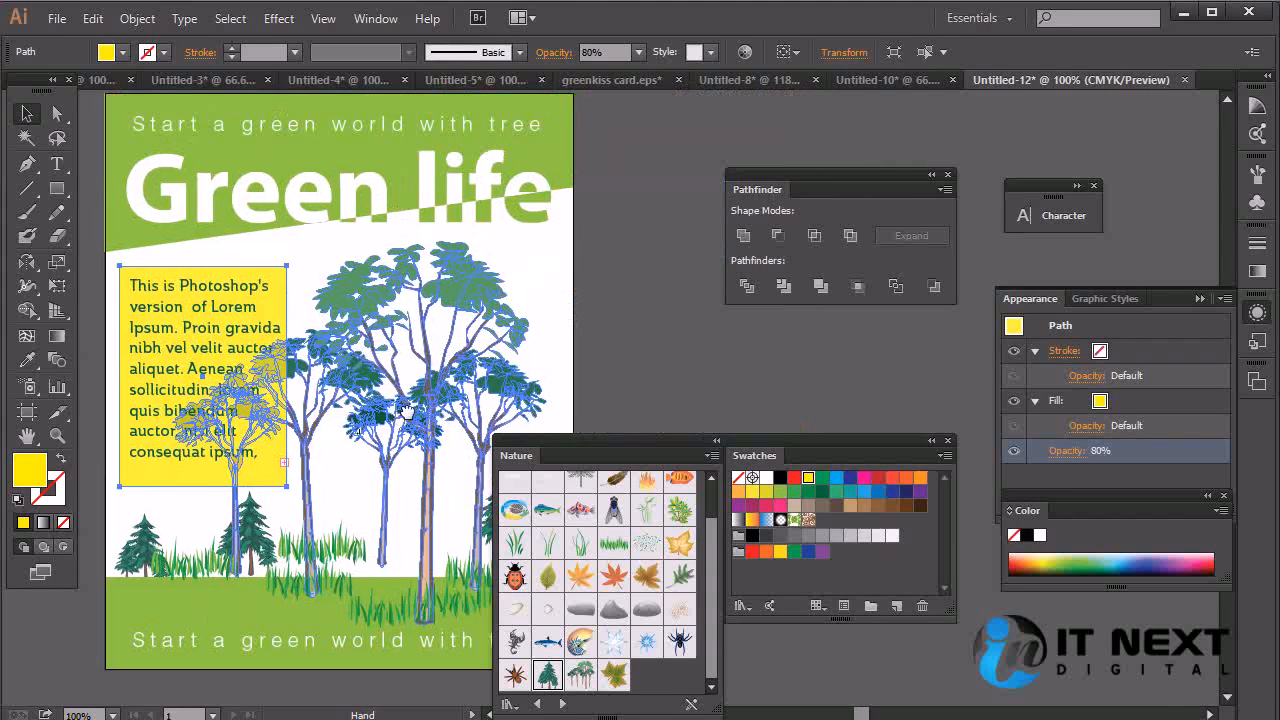
pyautogui.click(612, 363)
pyautogui.click(245, 360)
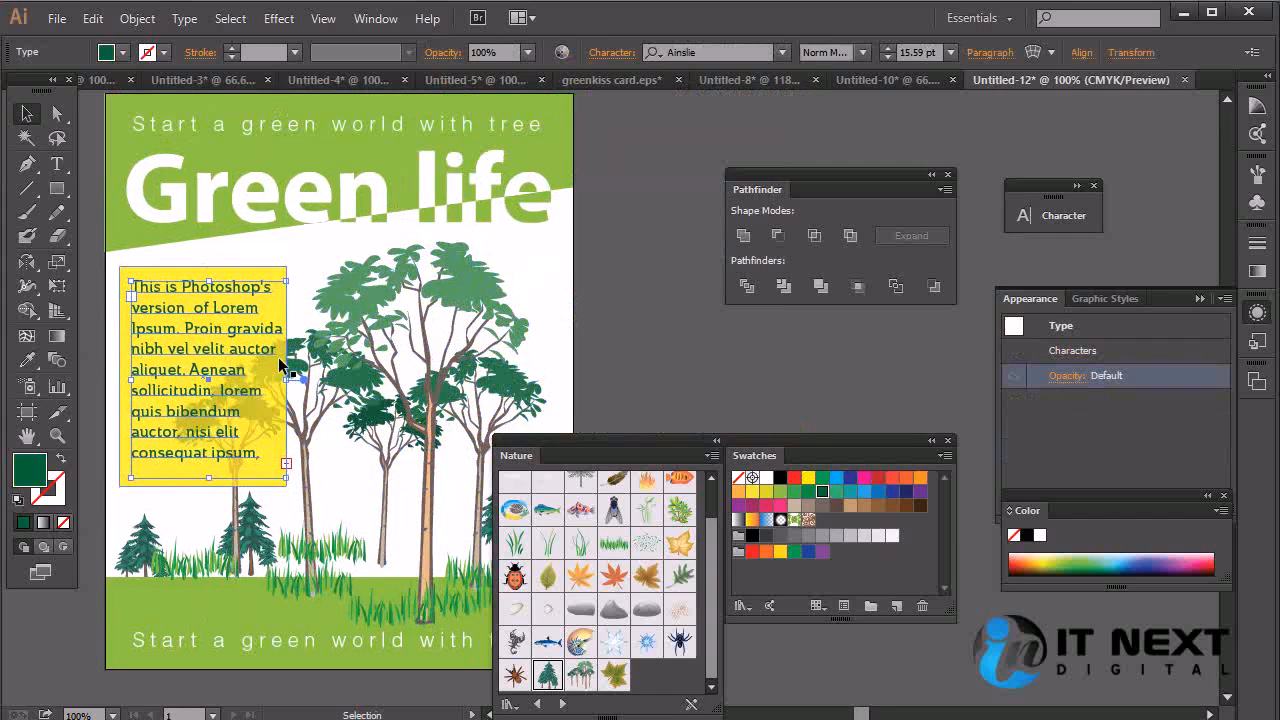
pyautogui.click(632, 338)
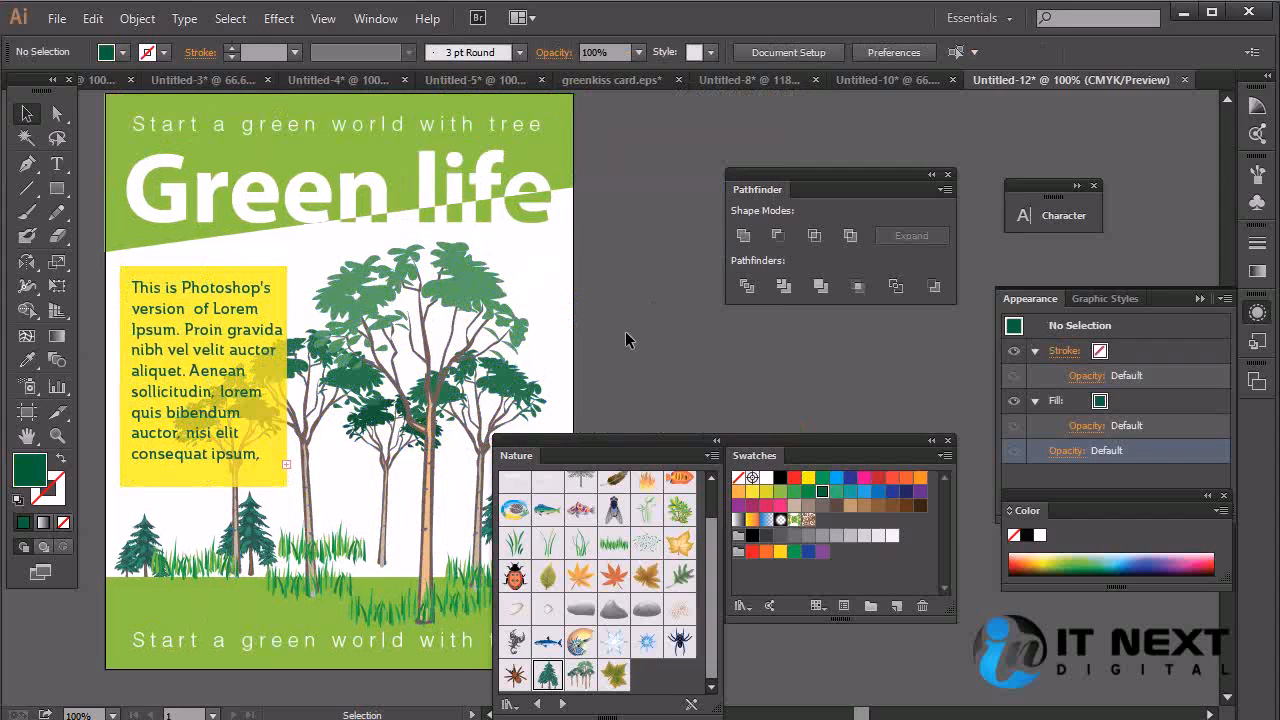
# Draw a nine-pointed star over the middle tree trunks with the Star tool.
pyautogui.moveTo(63, 197); pyautogui.dragTo(157, 283)
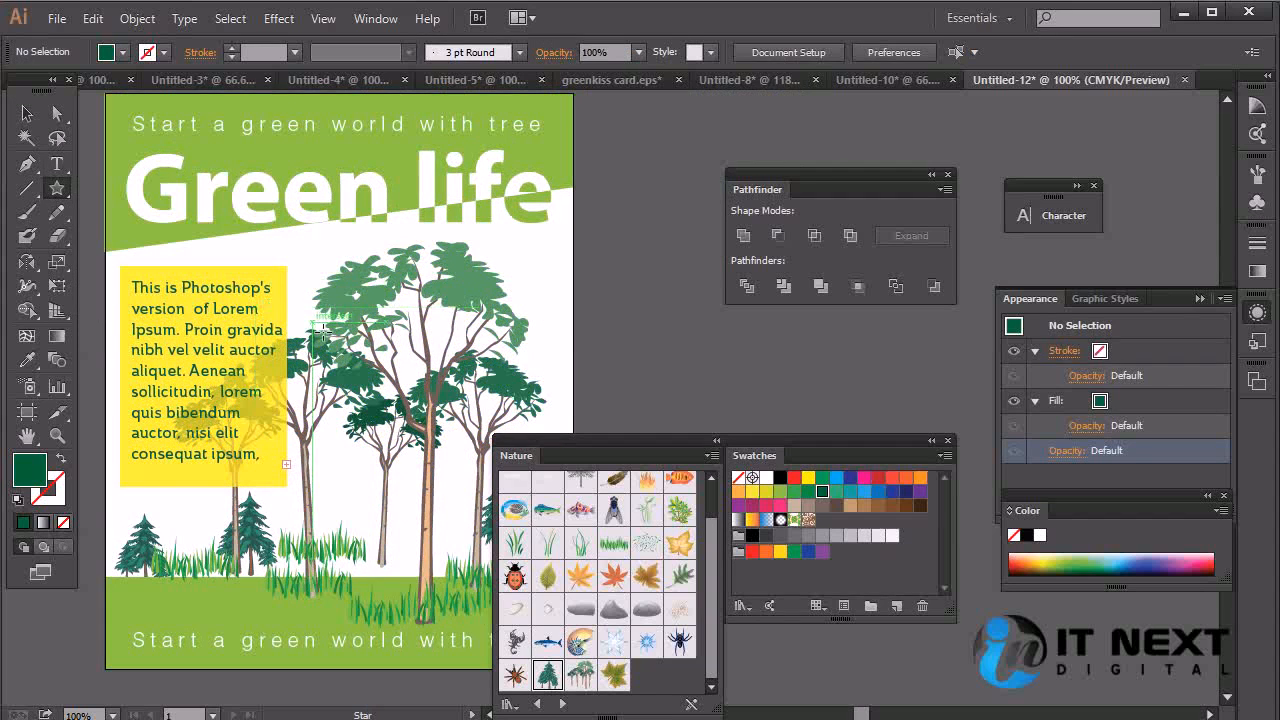
pyautogui.moveTo(380, 368); pyautogui.dragTo(495, 478)
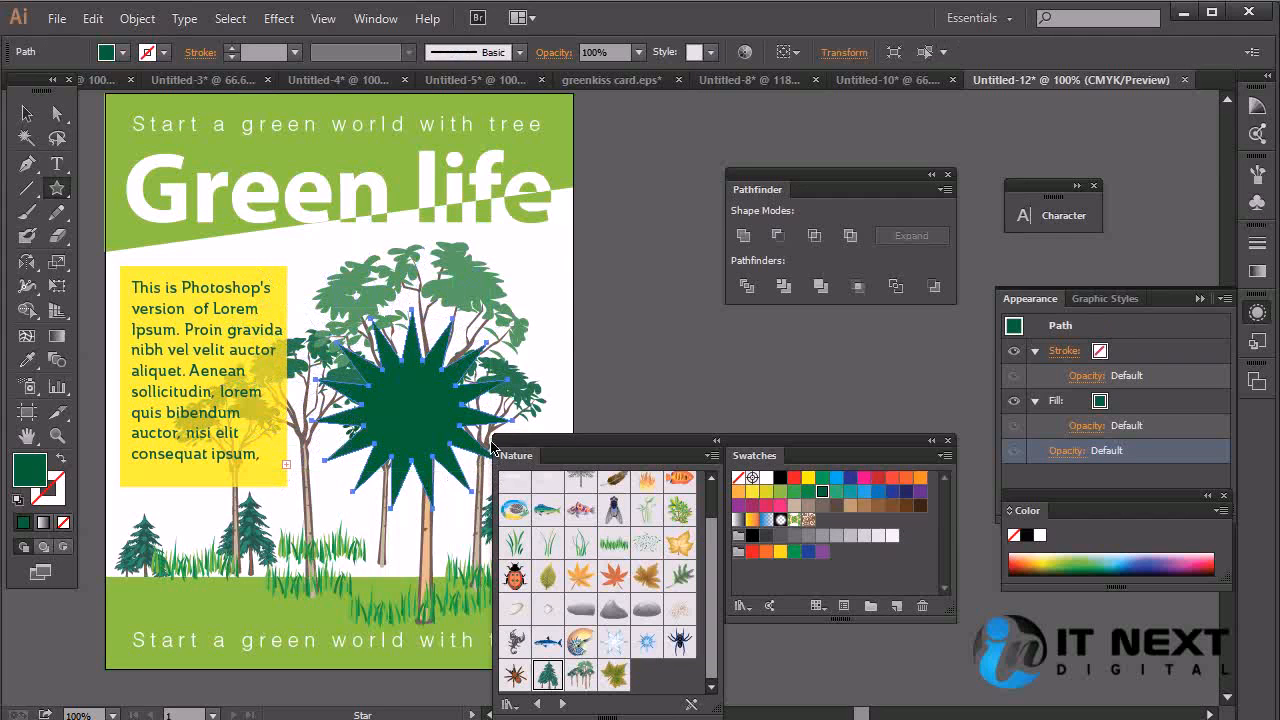
pyautogui.hotkey('ctrl', 'z')
pyautogui.moveTo(389, 350); pyautogui.dragTo(502, 490)
pyautogui.press('Down')
pyautogui.press('Down')
pyautogui.press('Down')
pyautogui.press('Down')
pyautogui.press('Down')
pyautogui.press('Down')
pyautogui.press('Down')
pyautogui.press('Down')
pyautogui.press('Down')
pyautogui.press('Down')
pyautogui.press('Down')
pyautogui.press('Up')
pyautogui.press('Up')
pyautogui.press('Up')
pyautogui.press('Up')
pyautogui.press('Up')
pyautogui.press('Up')
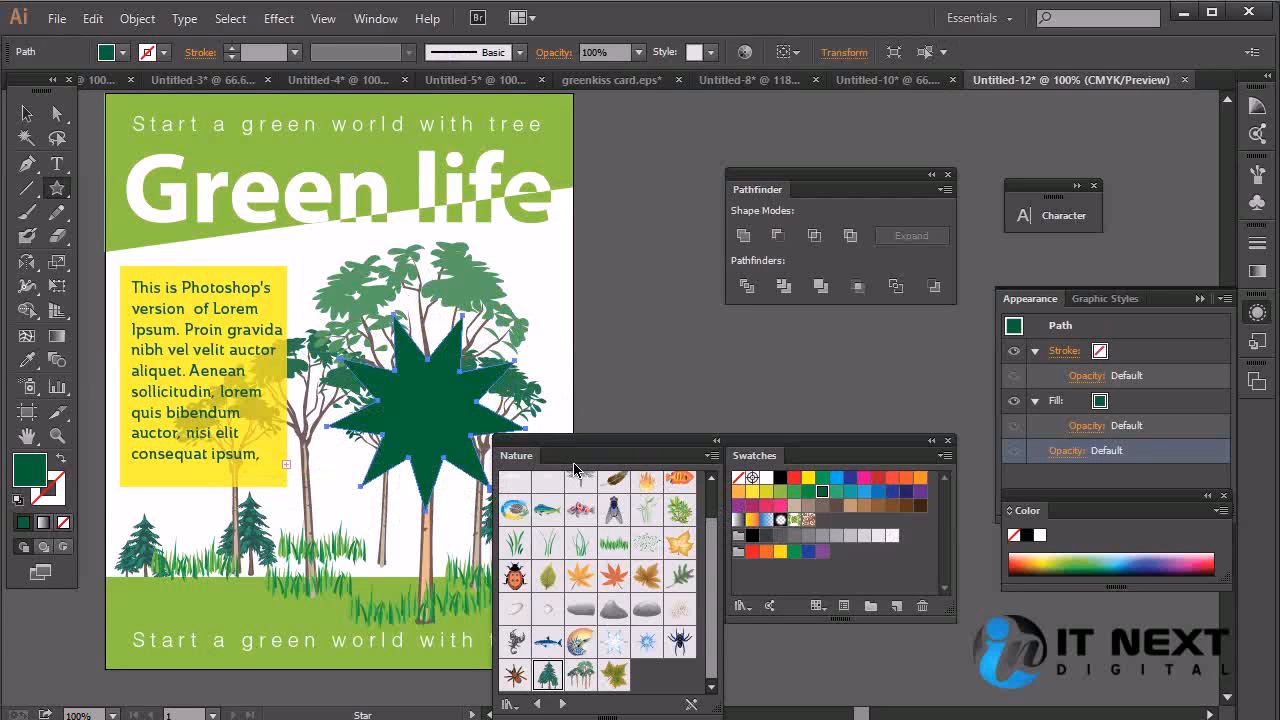
# Copy the paragraph box's translucent yellow fill onto the star with the Eyedropper and move the star slightly down.
pyautogui.press('i')
pyautogui.click(260, 473)
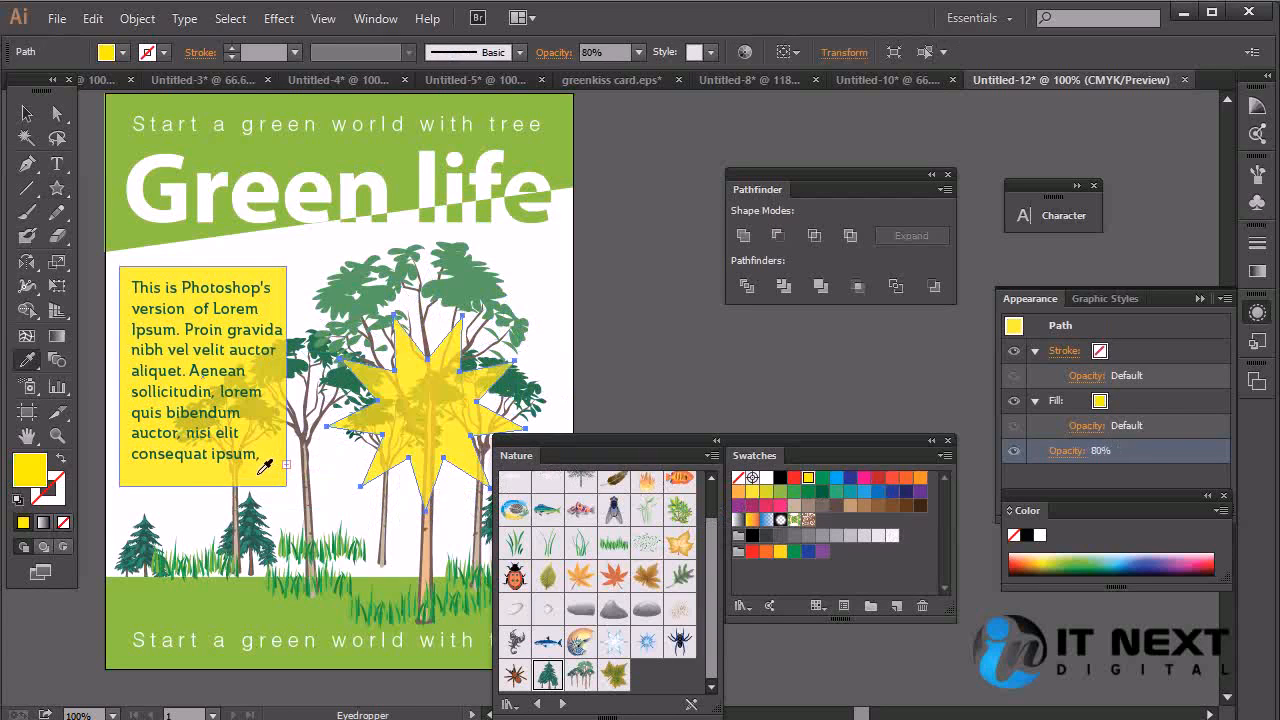
pyautogui.click(27, 113)
pyautogui.moveTo(443, 410)
pyautogui.mouseDown()
pyautogui.moveTo(447, 432)
pyautogui.moveTo(433, 430)
pyautogui.mouseUp()
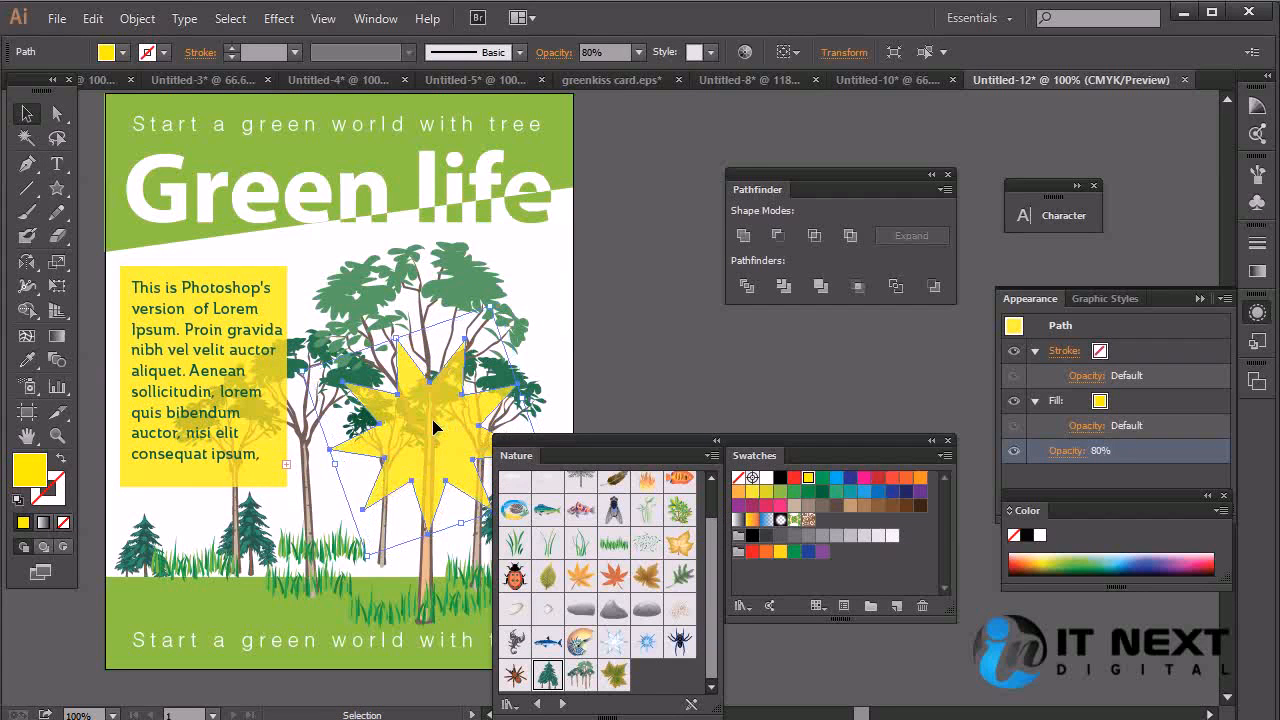
# Add the text "50% OFF" on the empty canvas beside the artboard.
pyautogui.press('t')
pyautogui.click(608, 324)
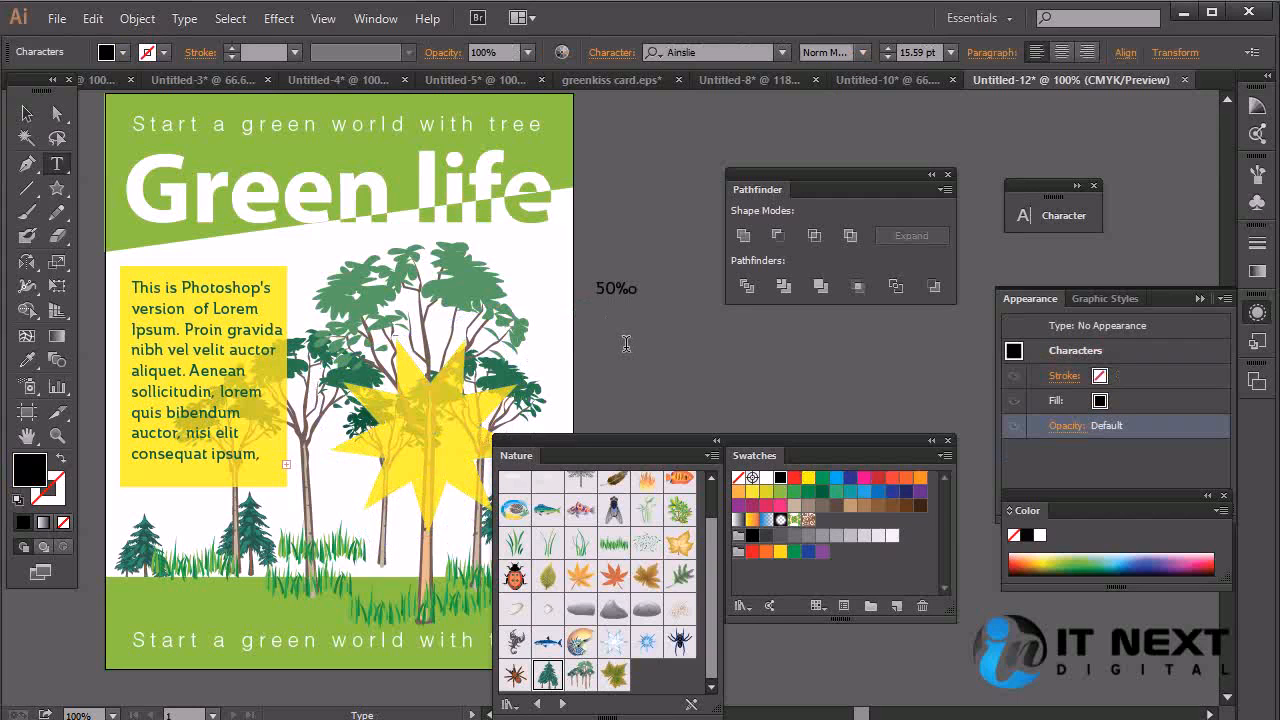
pyautogui.hotkey('ctrl', 'a')
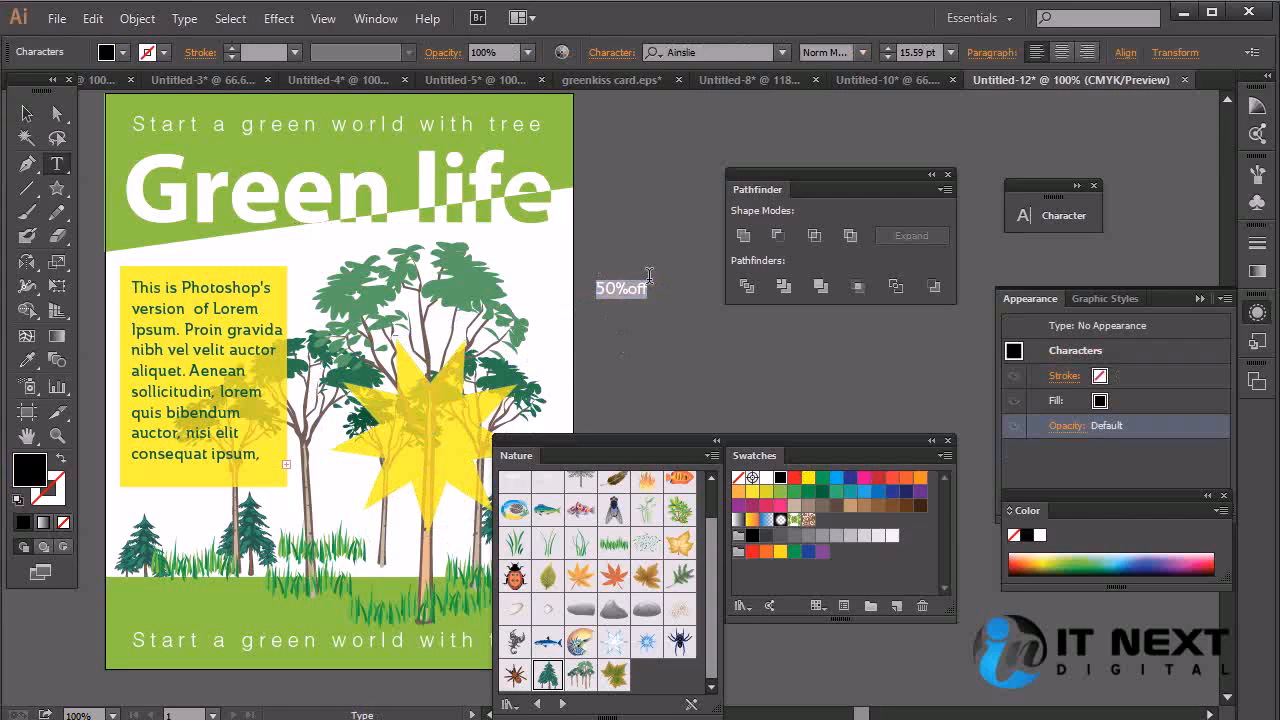
pyautogui.moveTo(628, 291); pyautogui.dragTo(685, 293)
pyautogui.press('BackSpace')
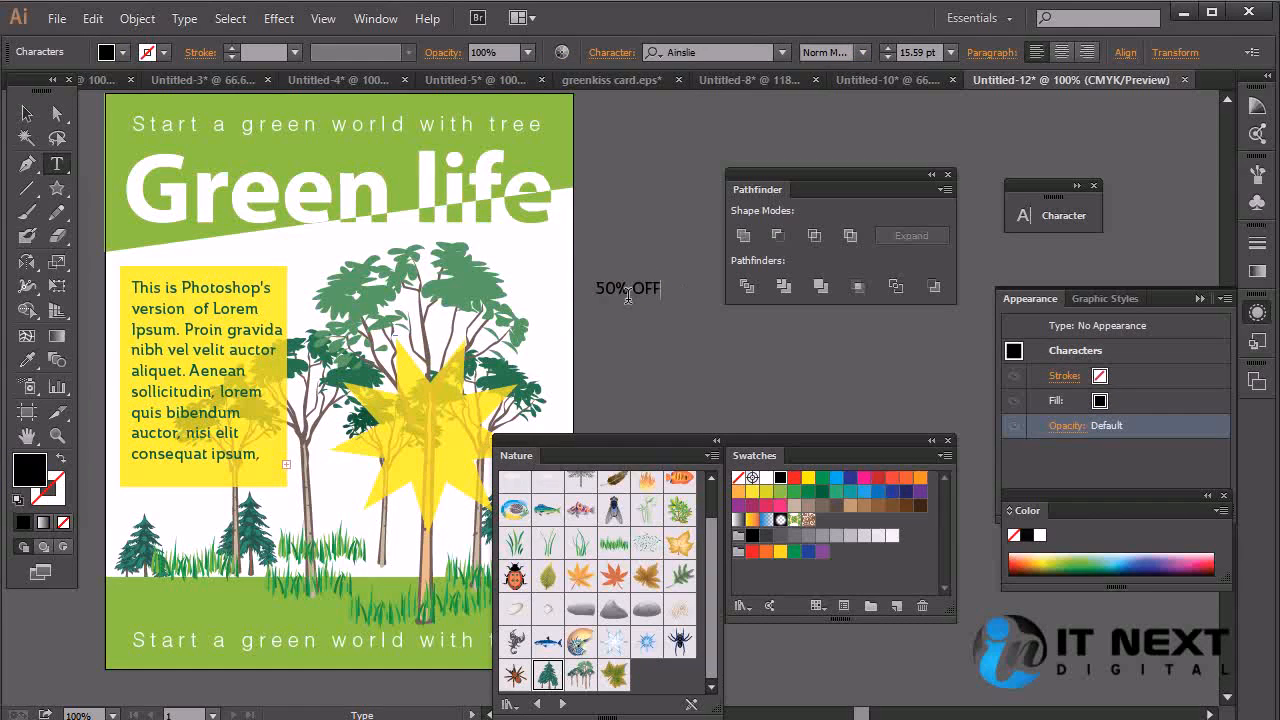
# Place the "50% OFF" text in the centre of the star, enlarged to 21.89 pt and slanted upward to the right.
pyautogui.click(27, 113)
pyautogui.moveTo(650, 289); pyautogui.dragTo(455, 438)
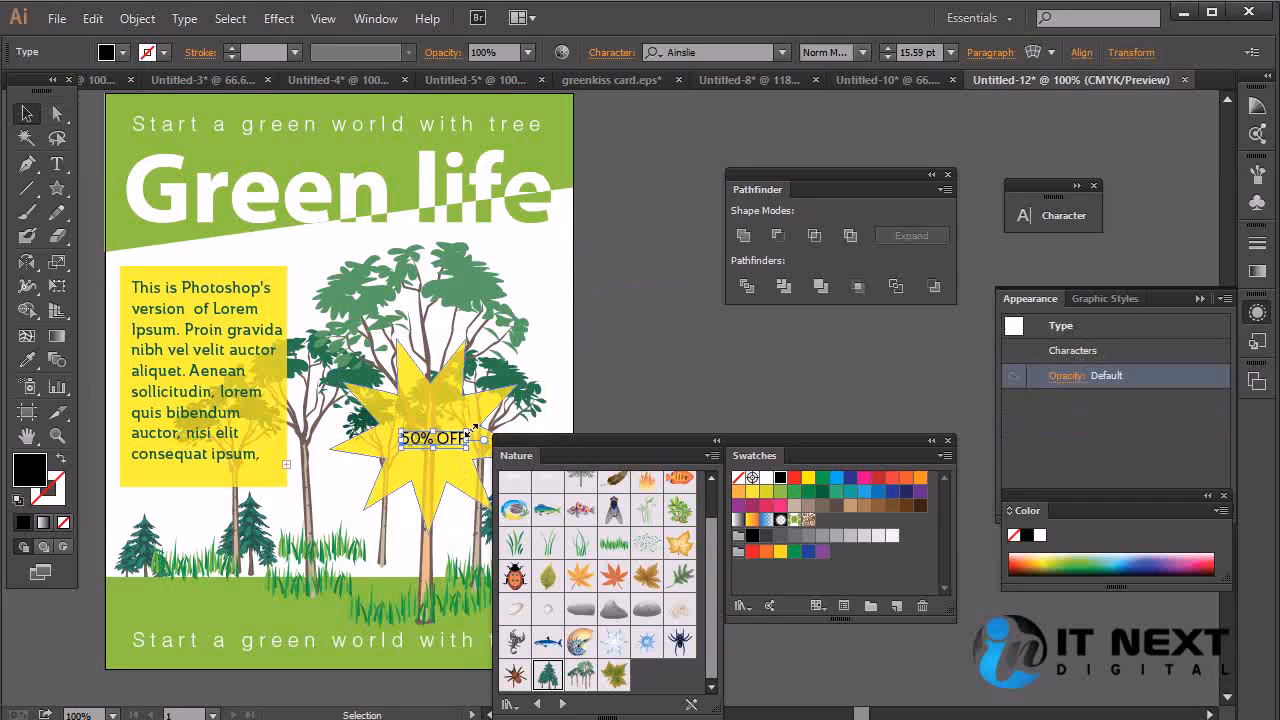
pyautogui.moveTo(473, 449)
pyautogui.mouseDown()
pyautogui.moveTo(480, 428)
pyautogui.moveTo(467, 432)
pyautogui.mouseUp()
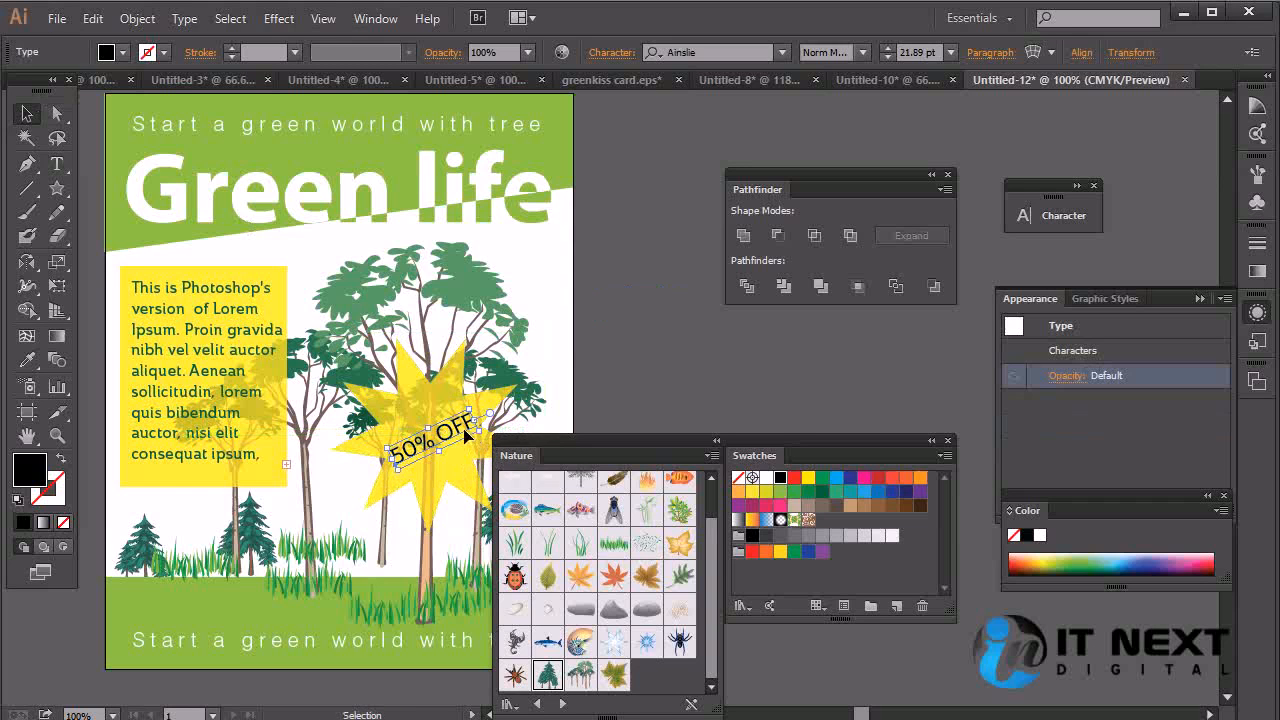
# Try the Ext Book and Ext Demi font styles on the "50% OFF" text.
pyautogui.click(864, 53)
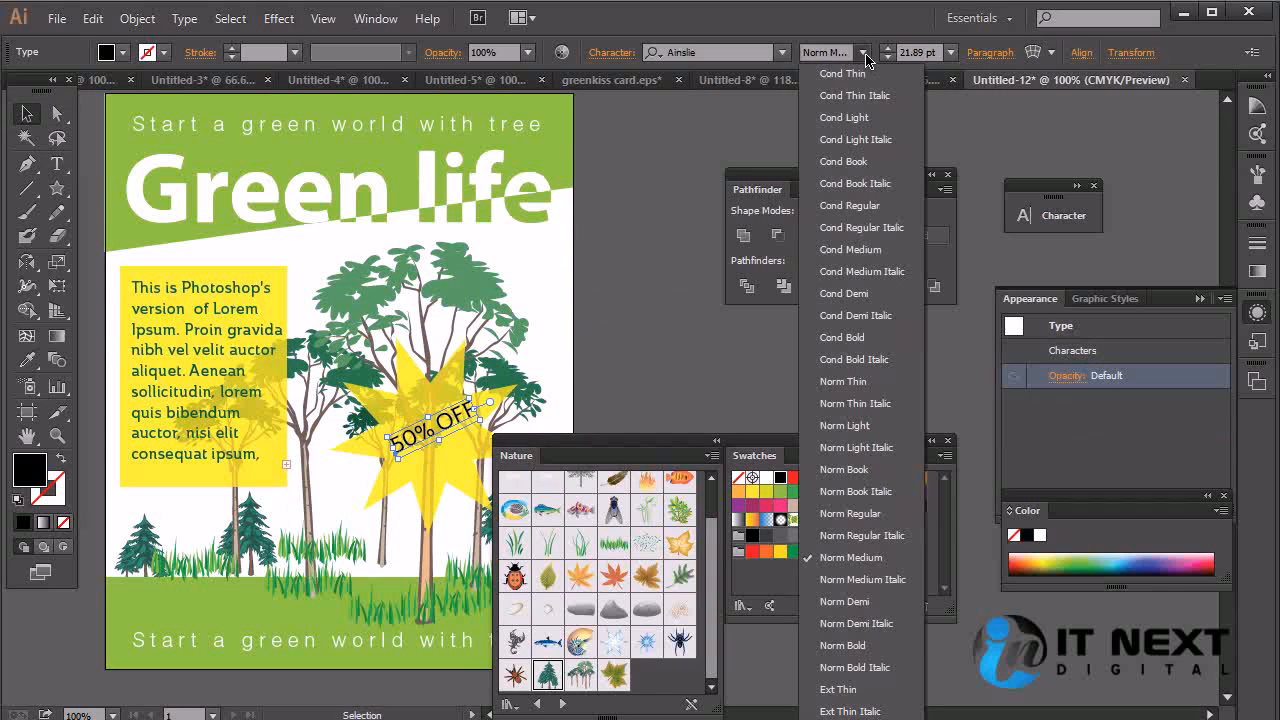
pyautogui.click(843, 718)
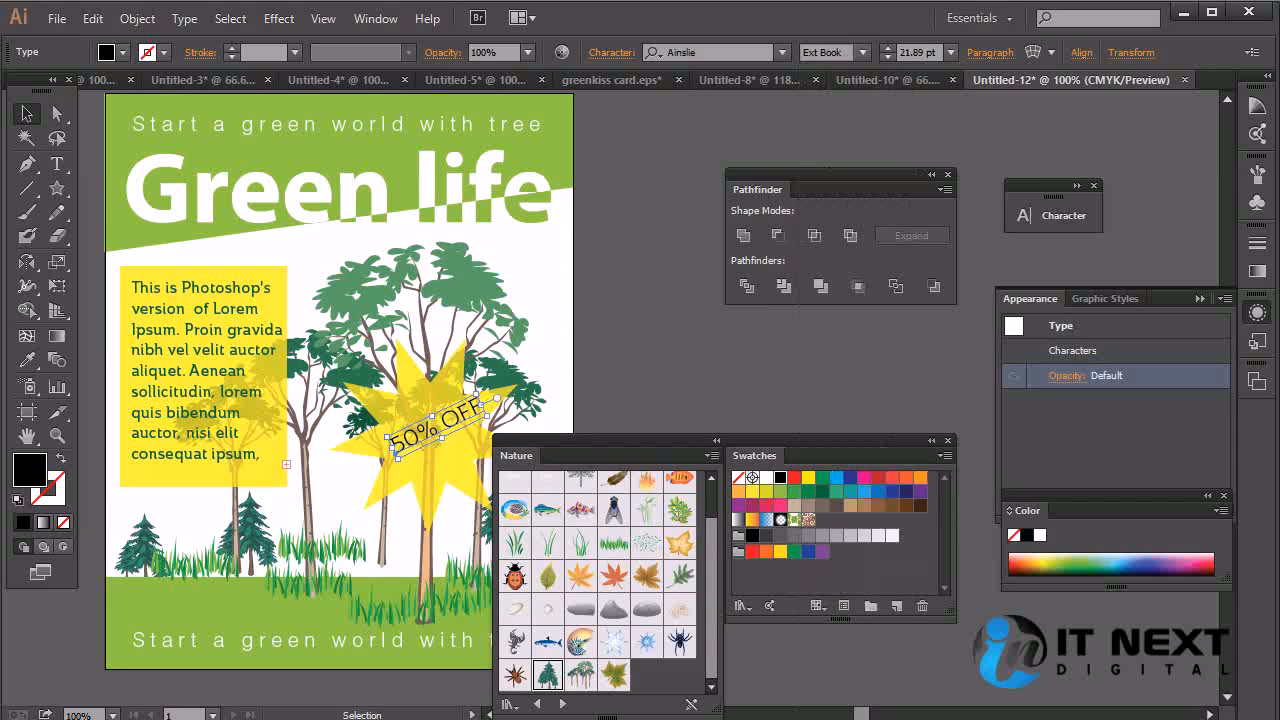
pyautogui.click(862, 52)
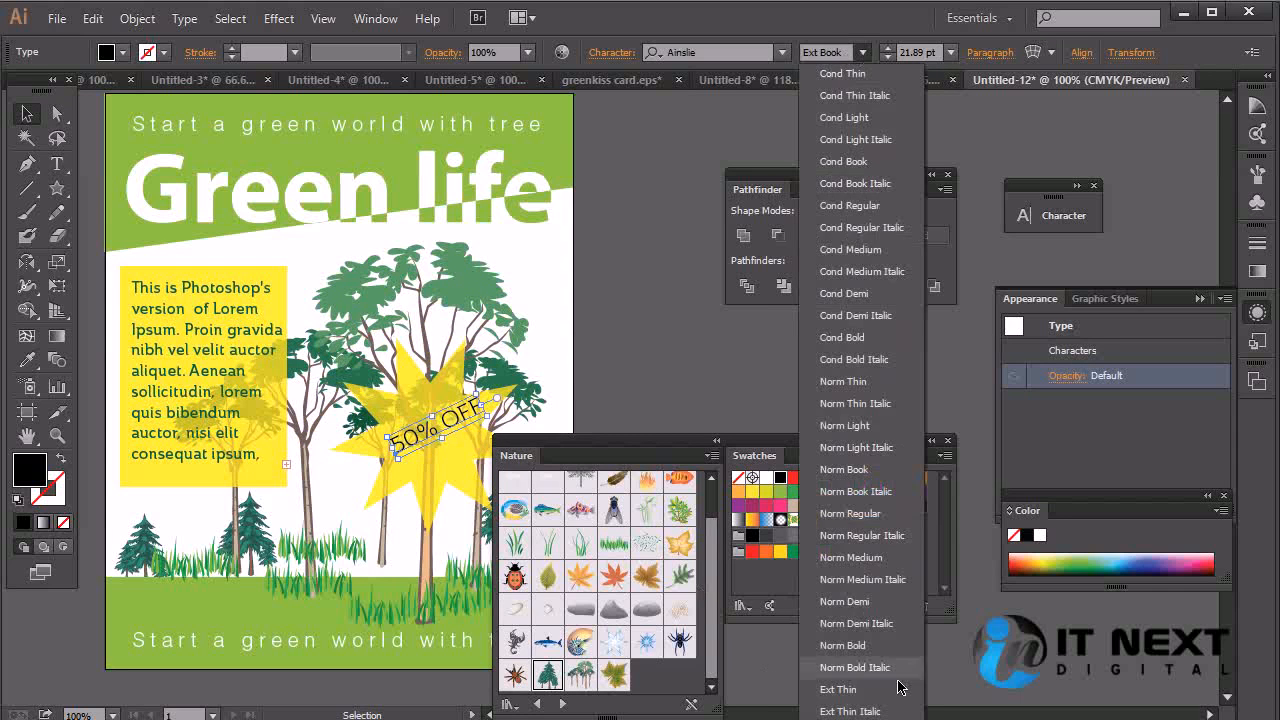
pyautogui.click(843, 716)
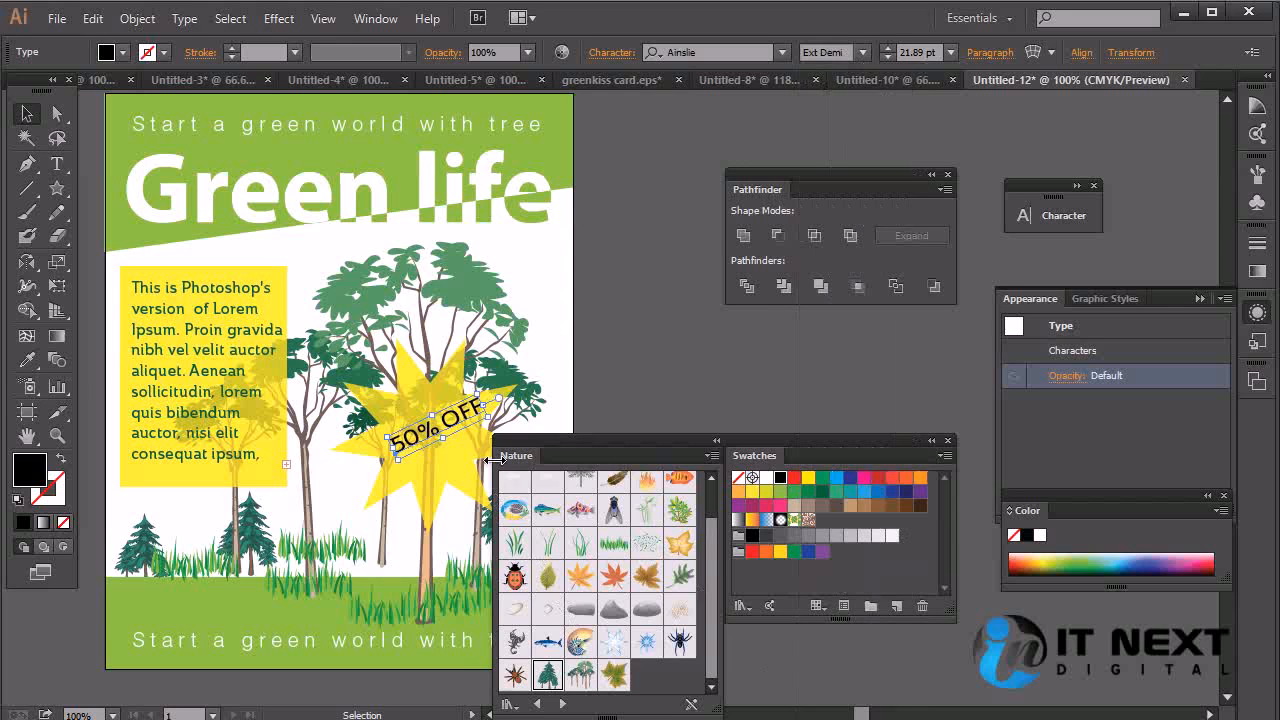
# Recentre the "50% OFF" text on the star and set its font to Acrom ExtraBold.
pyautogui.moveTo(484, 403); pyautogui.dragTo(462, 413)
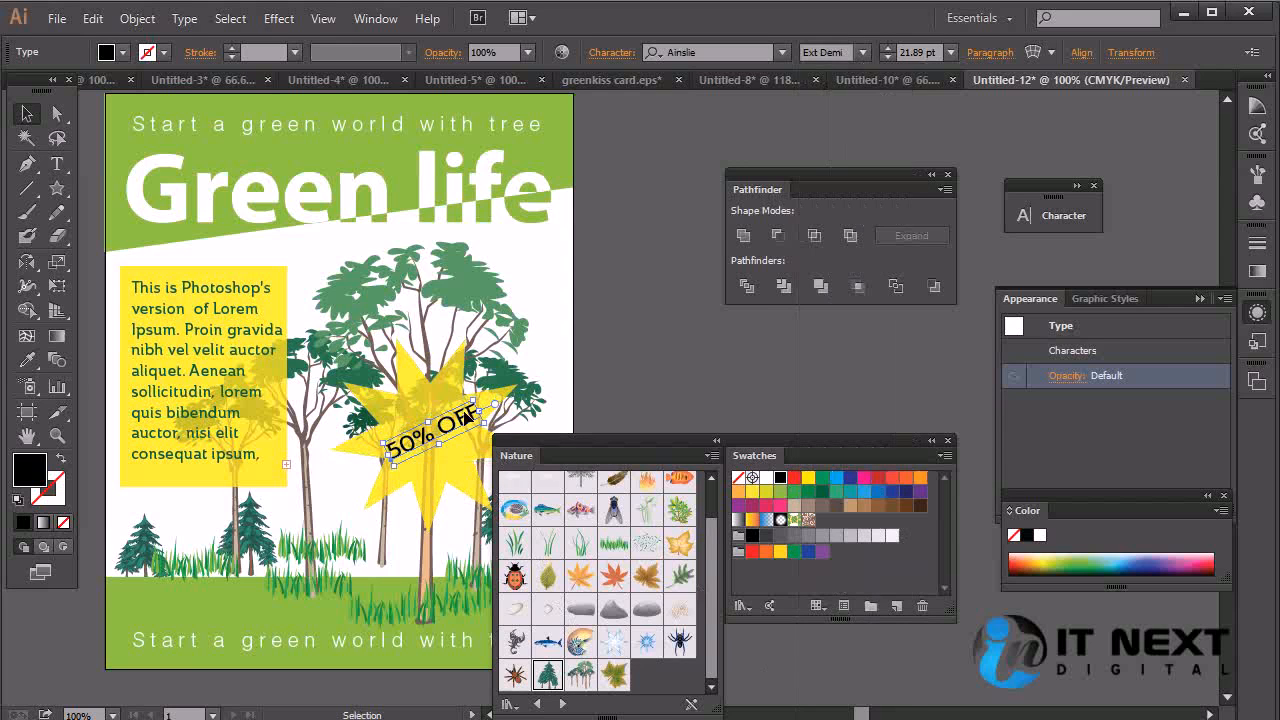
pyautogui.doubleClick(465, 416)
pyautogui.hotkey('ctrl', 'a')
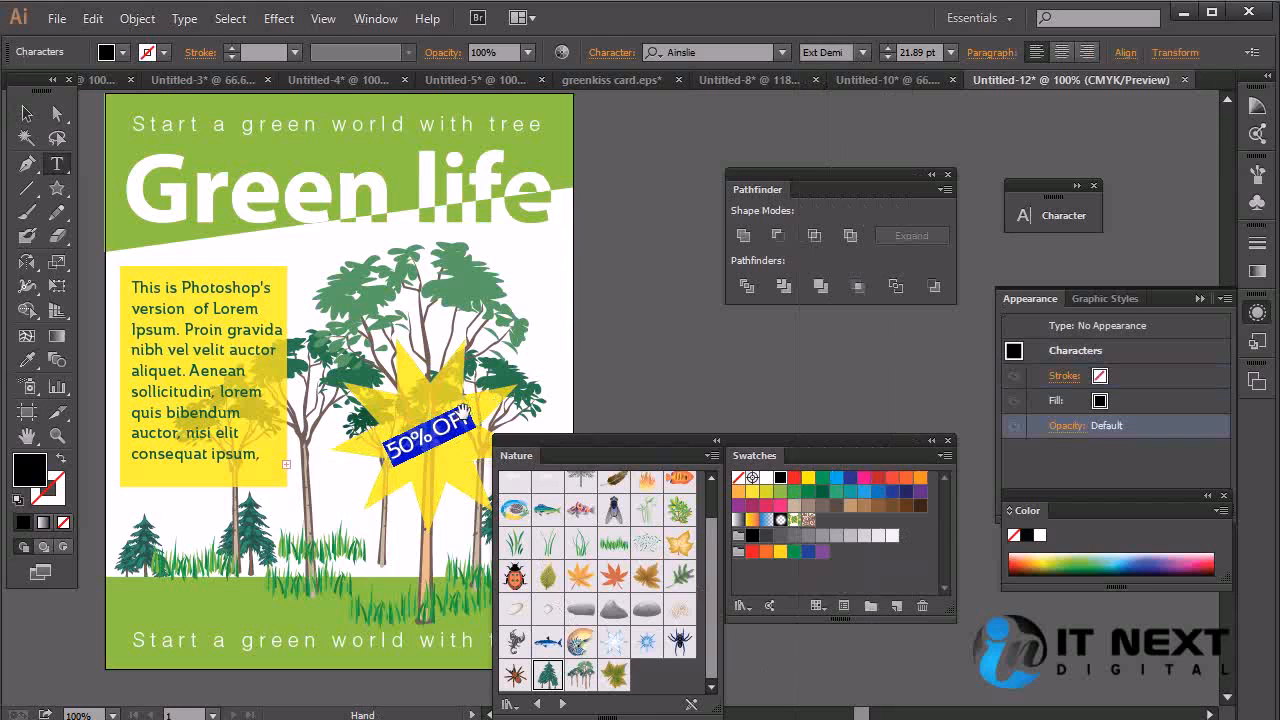
pyautogui.click(781, 52)
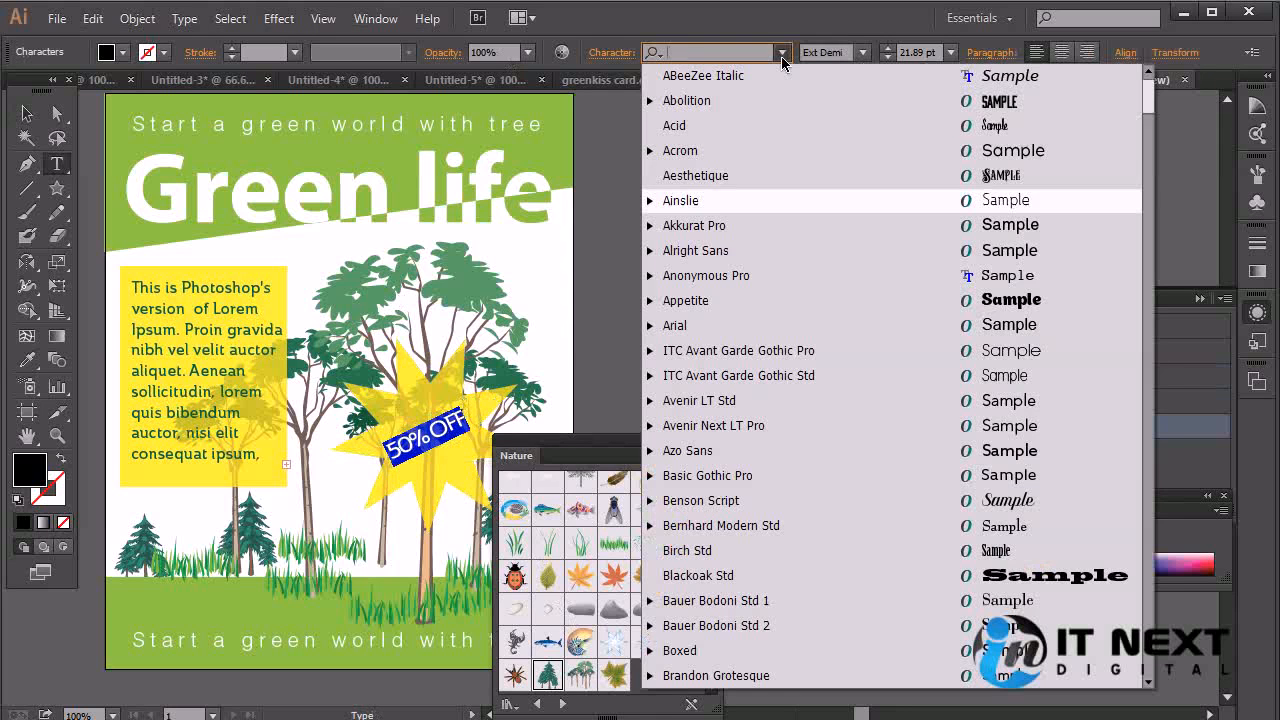
pyautogui.click(782, 149)
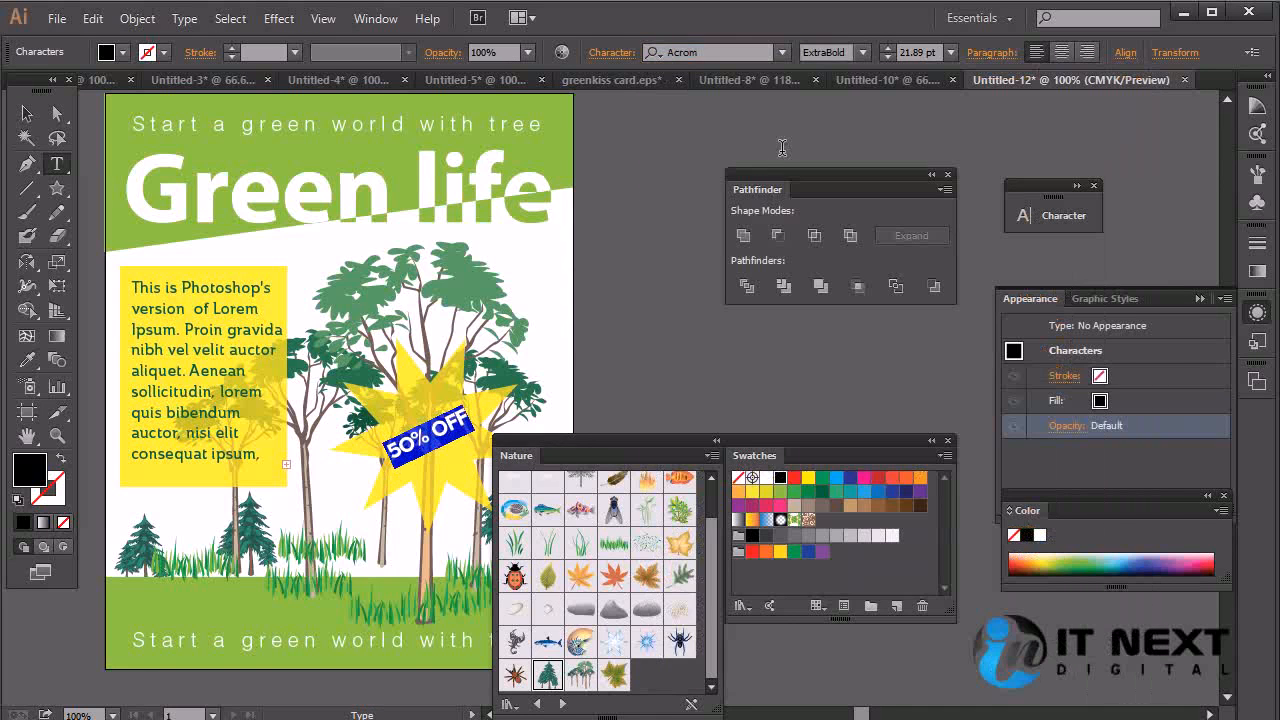
# Remove the space so the star's text reads "50%OFF", and adjust its position within the star.
pyautogui.click(436, 440)
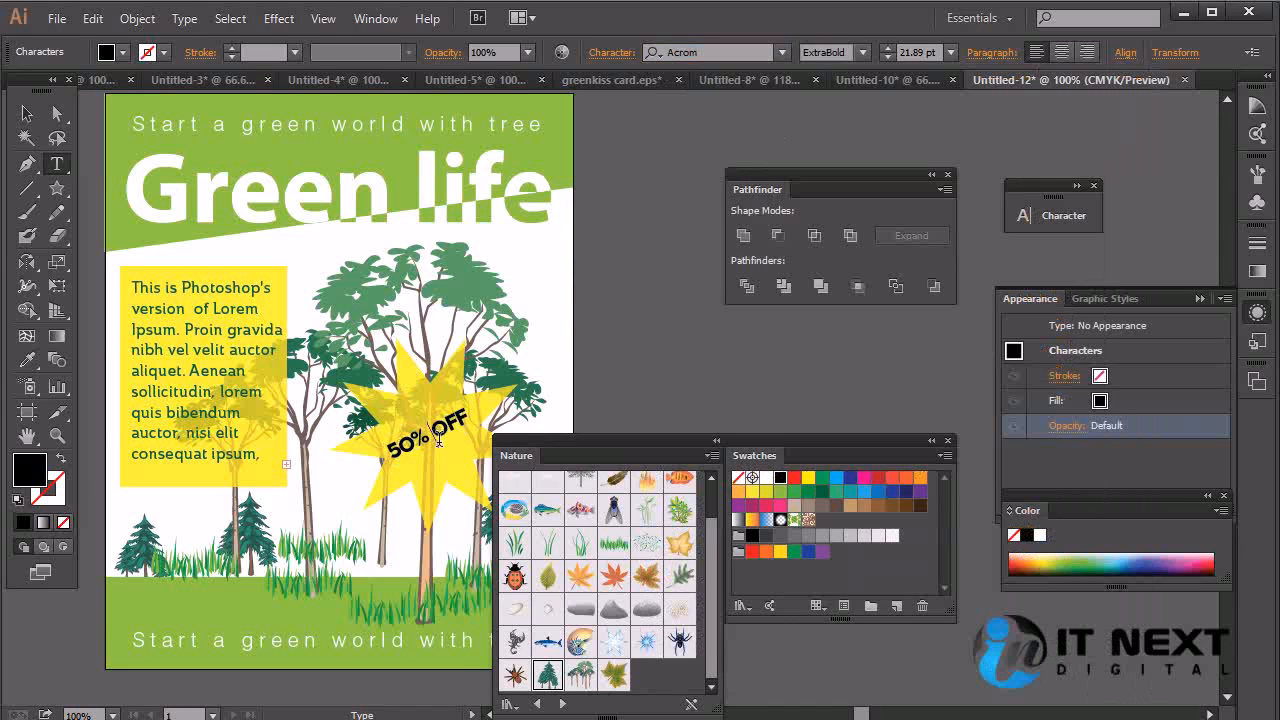
pyautogui.press('BackSpace')
pyautogui.click(27, 114)
pyautogui.moveTo(448, 423); pyautogui.dragTo(454, 428)
pyautogui.click(594, 366)
pyautogui.moveTo(567, 416); pyautogui.dragTo(529, 356)
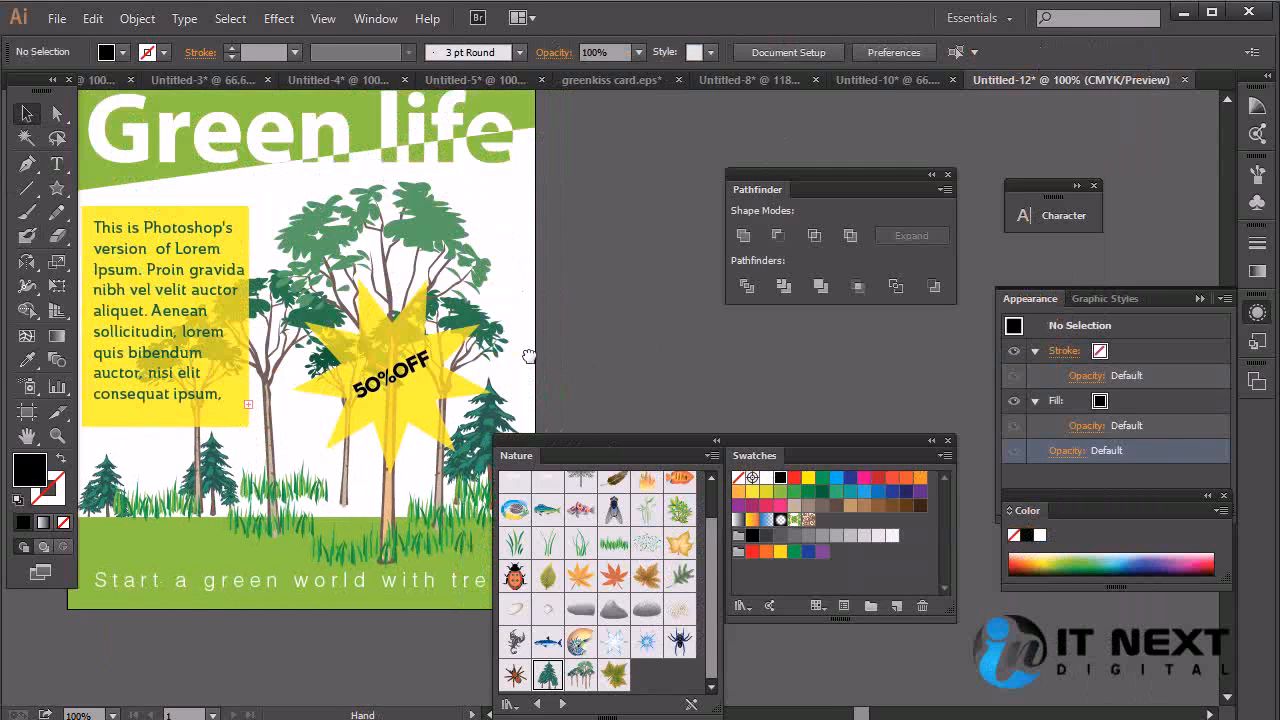
# Fill the star with the lightest grey swatch and deselect it.
pyautogui.click(418, 408)
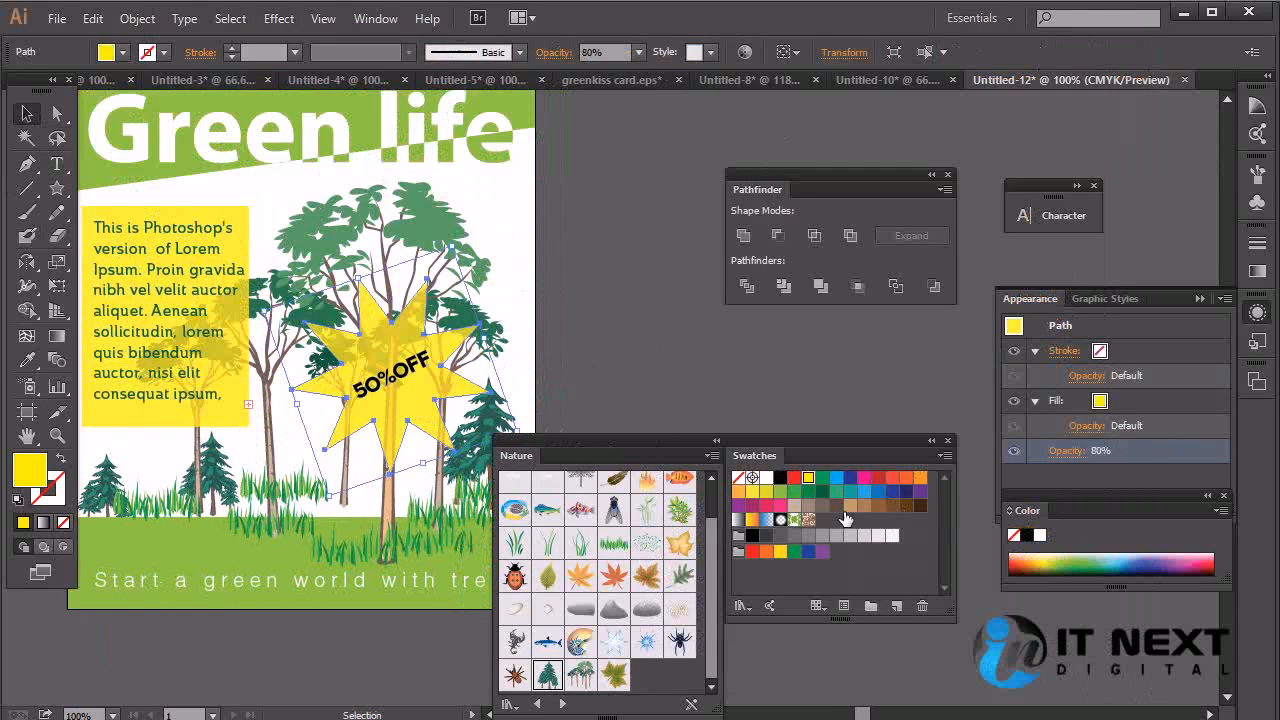
pyautogui.click(891, 536)
pyautogui.click(830, 408)
pyautogui.moveTo(624, 342); pyautogui.dragTo(584, 402)
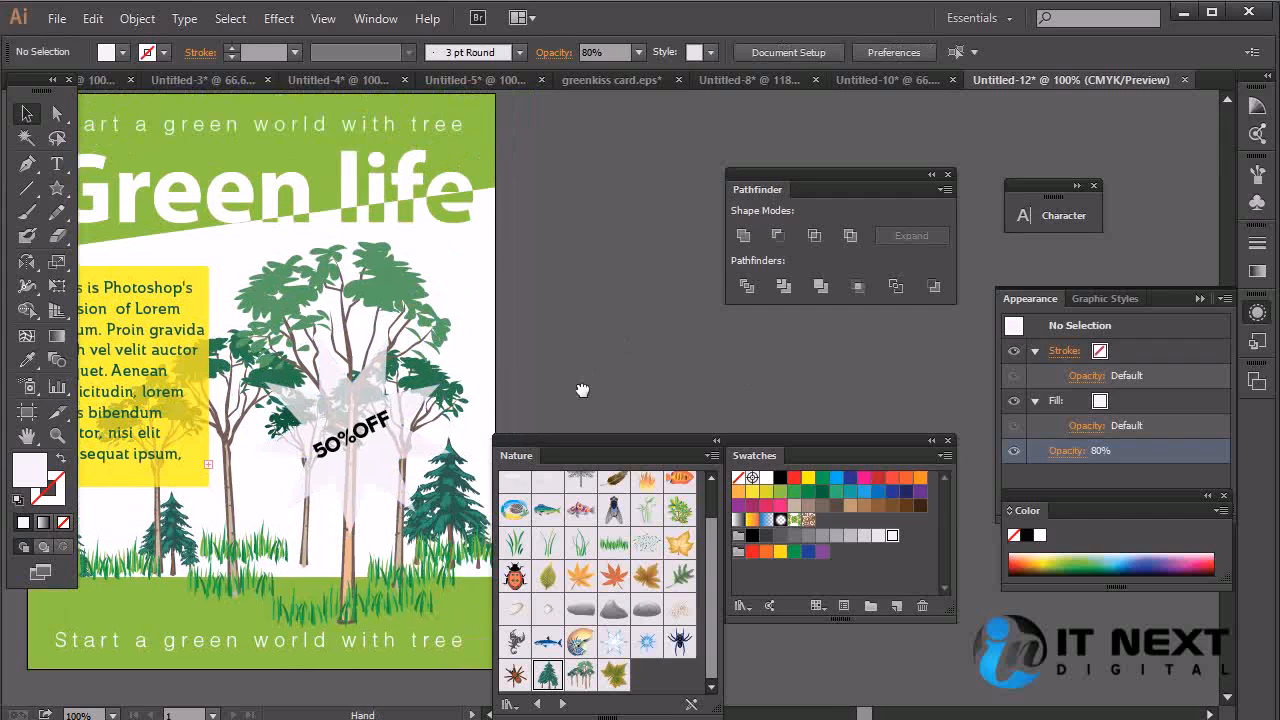
# Add a solid stroke to the star and colour it with the orange swatch.
pyautogui.click(430, 452)
pyautogui.click(52, 498)
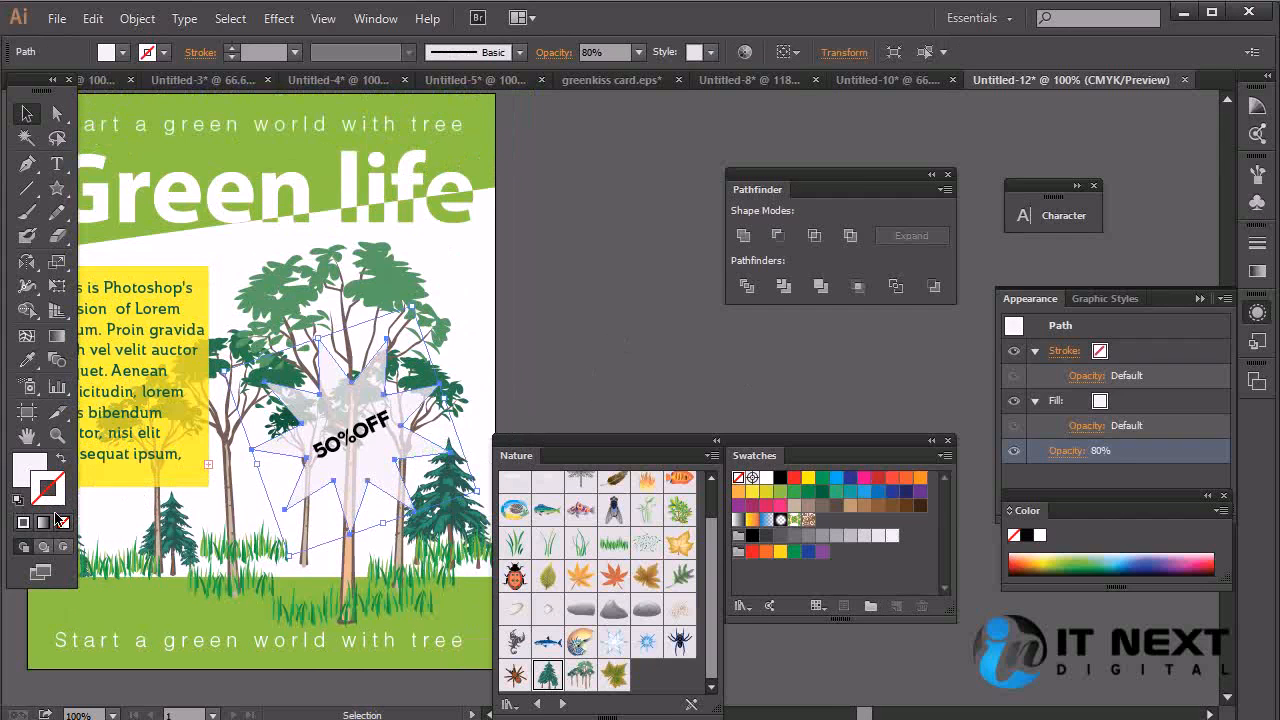
pyautogui.click(23, 523)
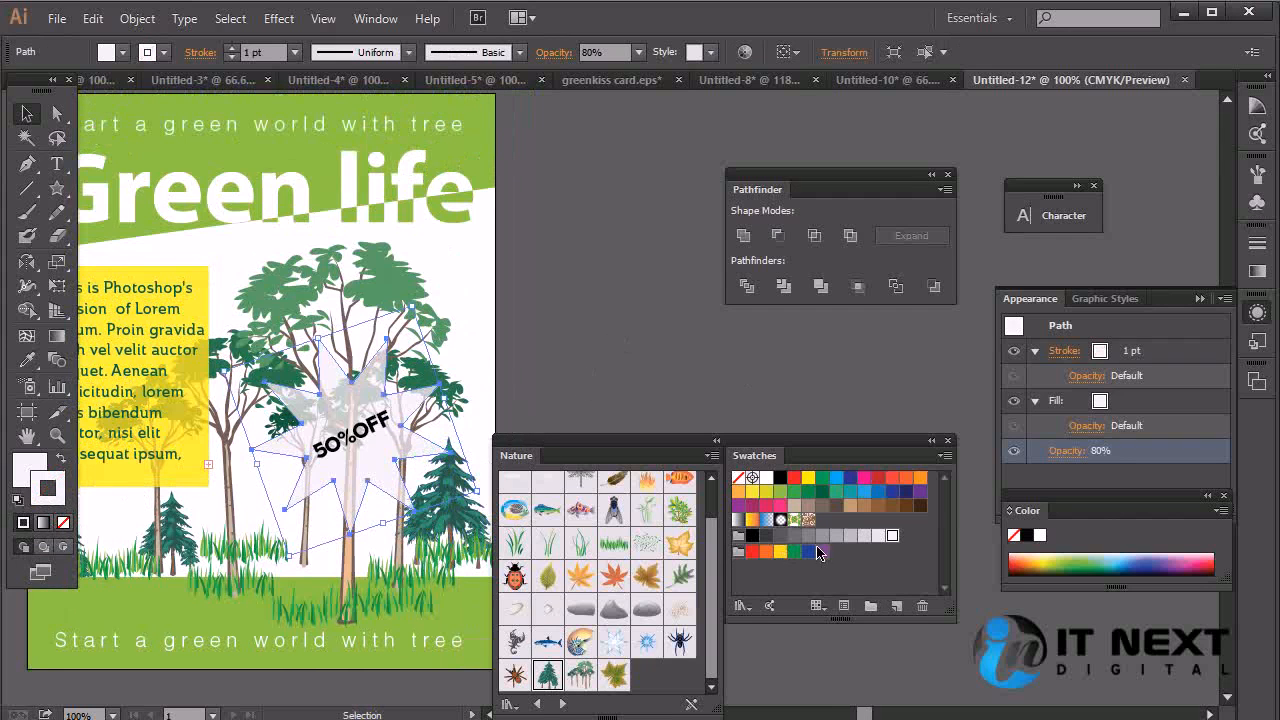
pyautogui.click(793, 492)
pyautogui.click(866, 480)
pyautogui.click(919, 479)
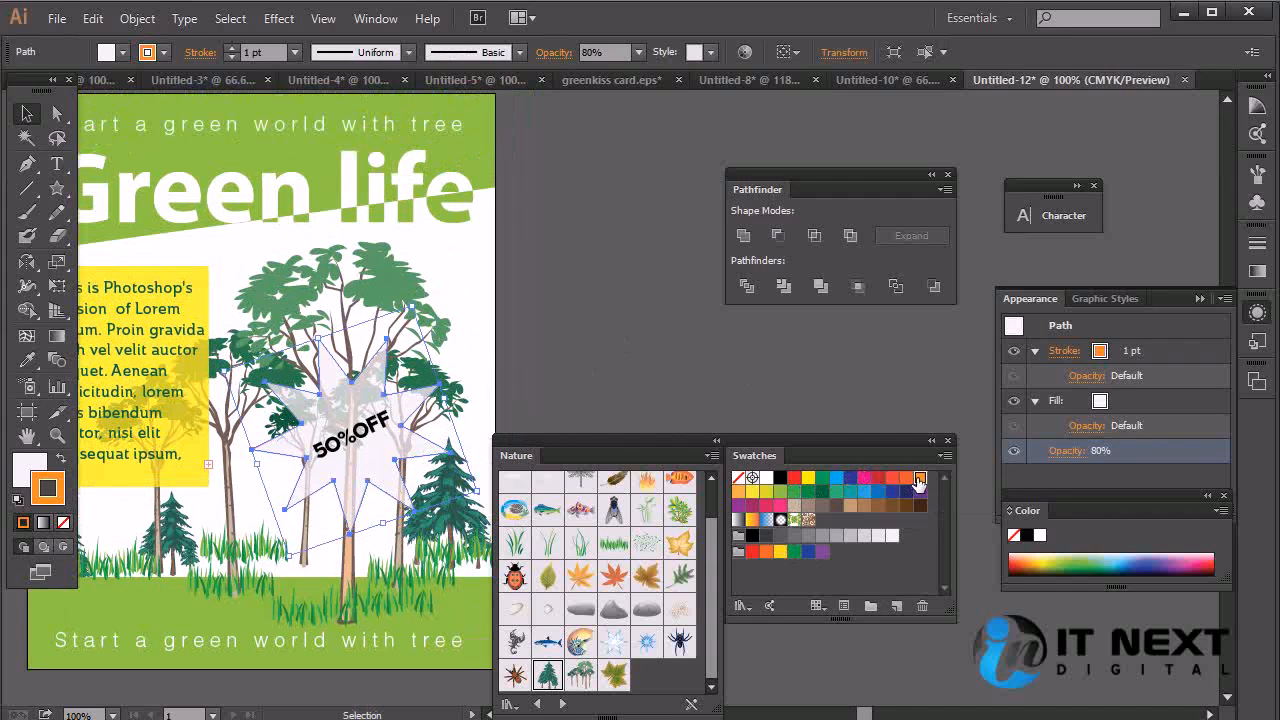
# Set the star's stroke weight to 3 pt and deselect it.
pyautogui.click(294, 52)
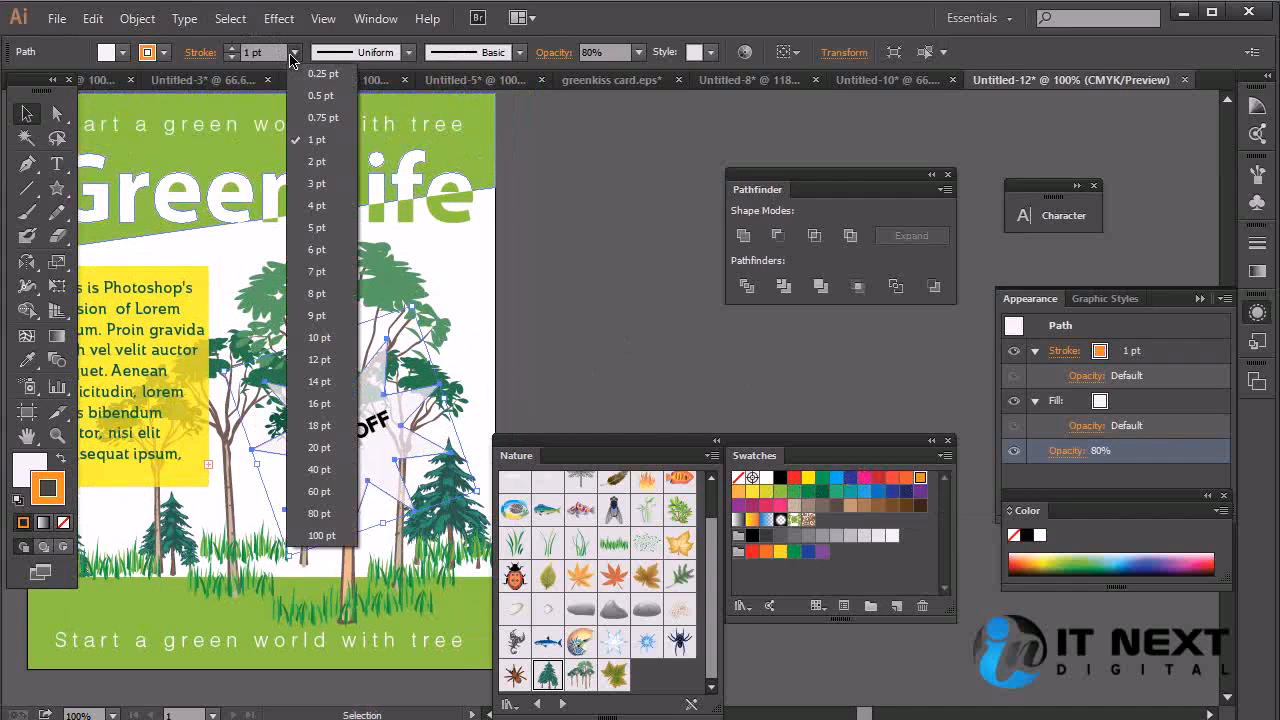
pyautogui.click(333, 188)
pyautogui.click(586, 287)
pyautogui.moveTo(478, 310)
pyautogui.mouseDown()
pyautogui.moveTo(603, 228)
pyautogui.moveTo(514, 280)
pyautogui.moveTo(517, 371)
pyautogui.moveTo(571, 277)
pyautogui.moveTo(551, 210)
pyautogui.moveTo(527, 271)
pyautogui.mouseUp()
pyautogui.click(443, 378)
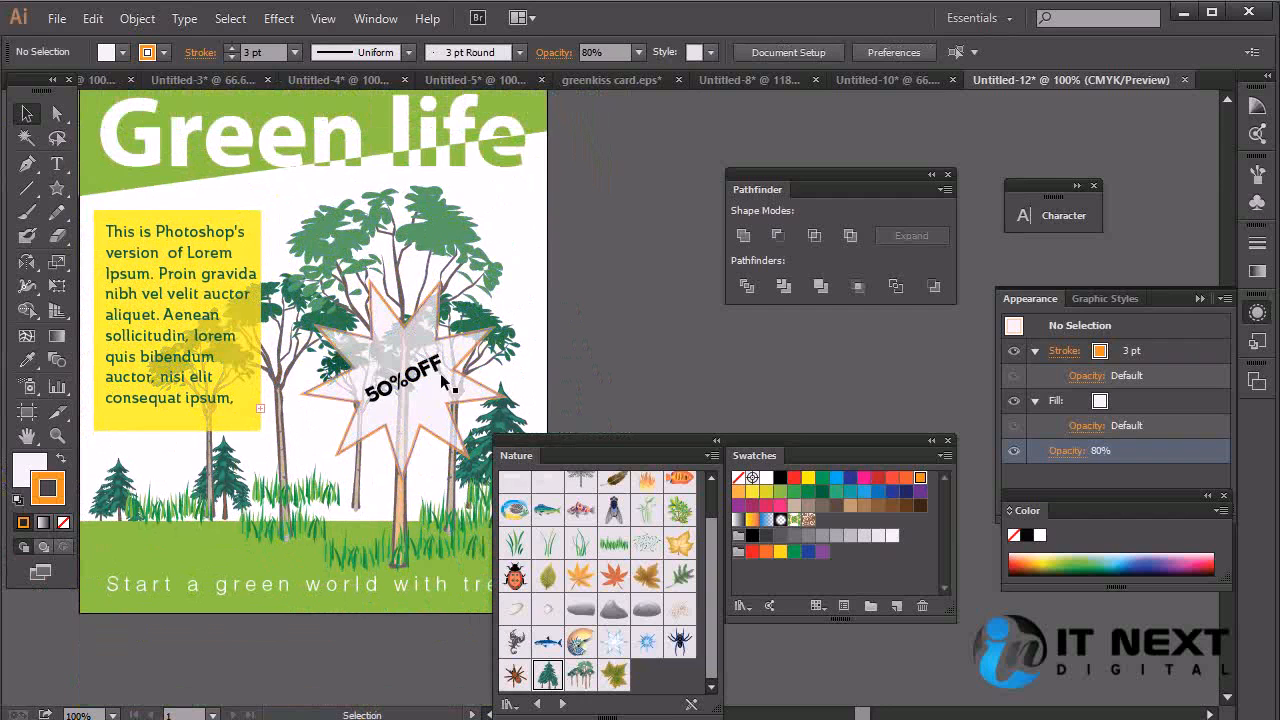
pyautogui.click(614, 346)
pyautogui.moveTo(614, 346); pyautogui.dragTo(614, 283)
pyautogui.moveTo(522, 274); pyautogui.dragTo(494, 282)
pyautogui.click(497, 290)
pyautogui.click(623, 325)
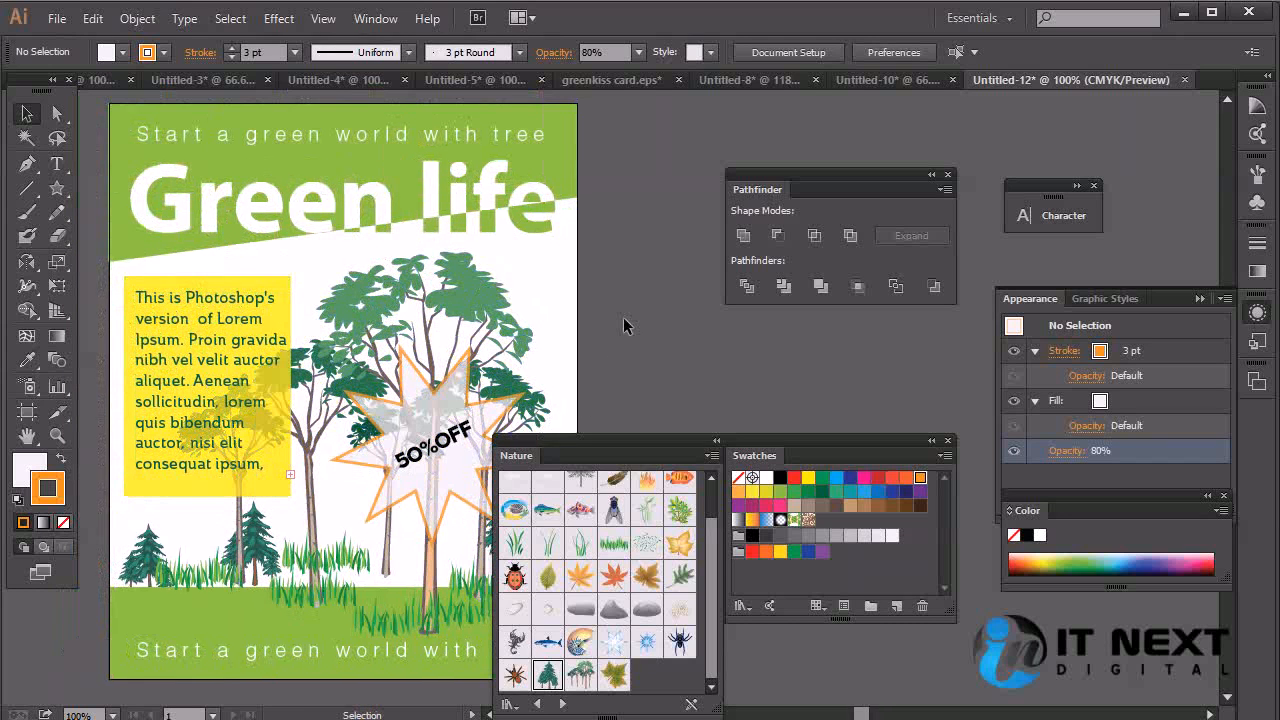